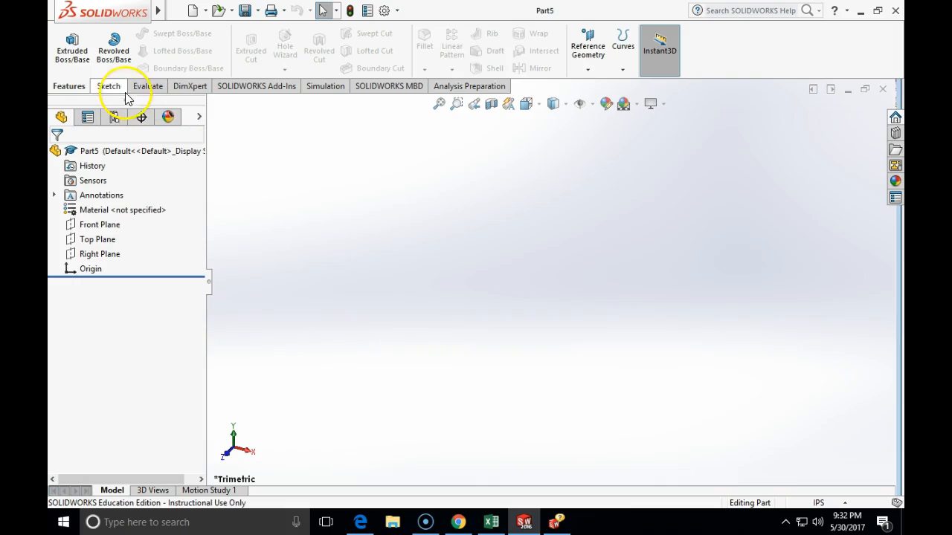
# Check the assignment drawing in Chrome, and sketch a circle of about 1.92 in radius centred on the origin of the Front Plane.
pyautogui.click(66, 43)
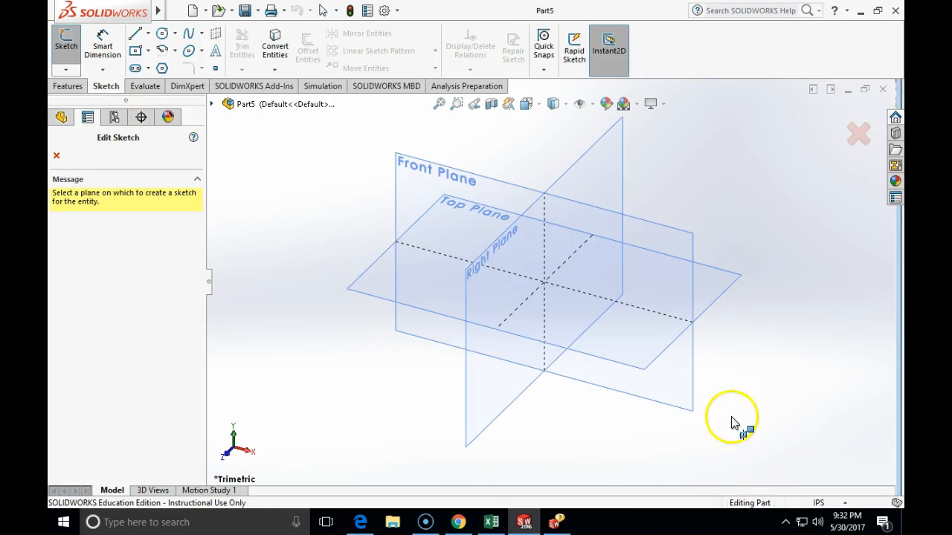
pyautogui.click(458, 522)
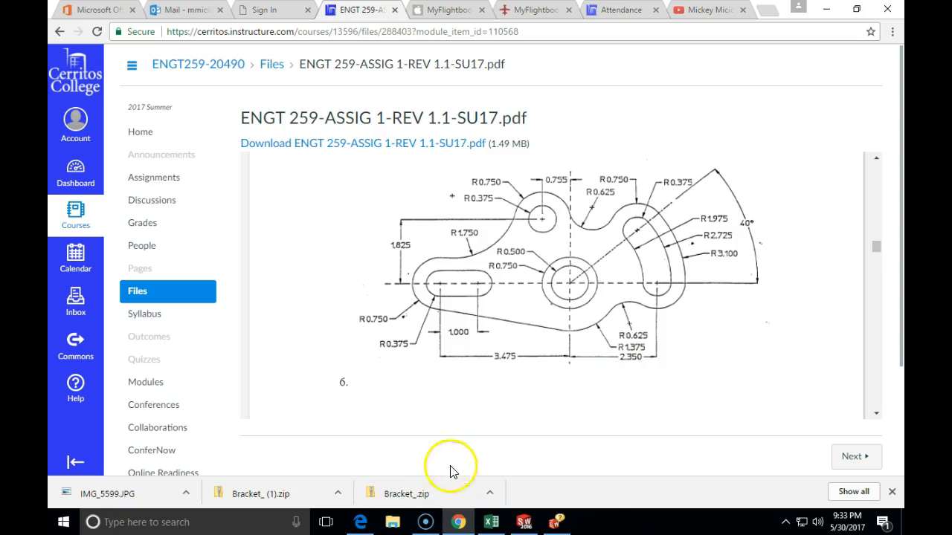
pyautogui.click(523, 522)
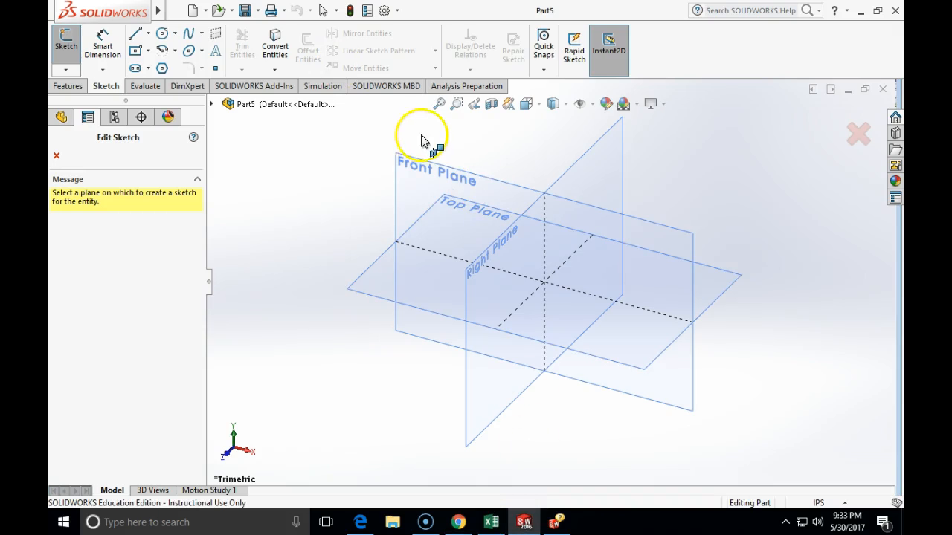
pyautogui.click(432, 163)
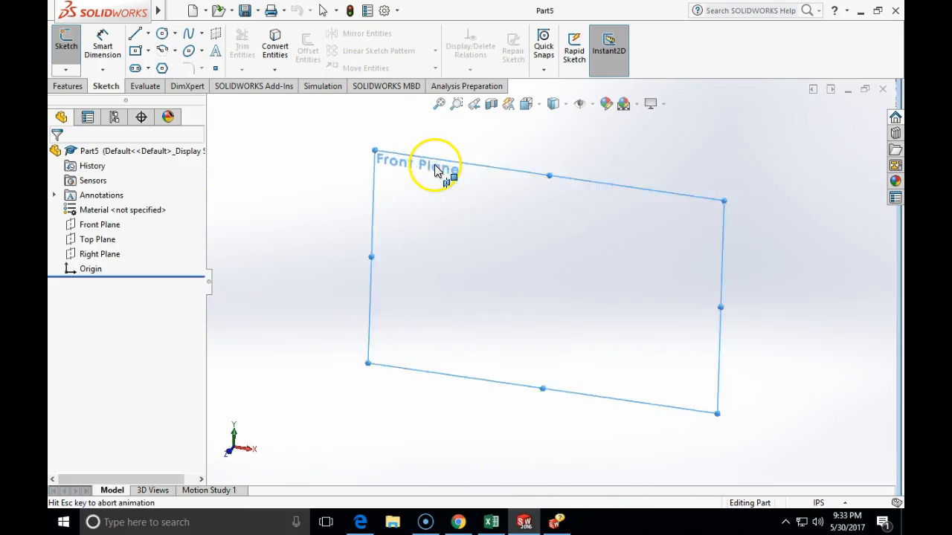
pyautogui.click(163, 35)
pyautogui.moveTo(549, 282); pyautogui.dragTo(640, 365)
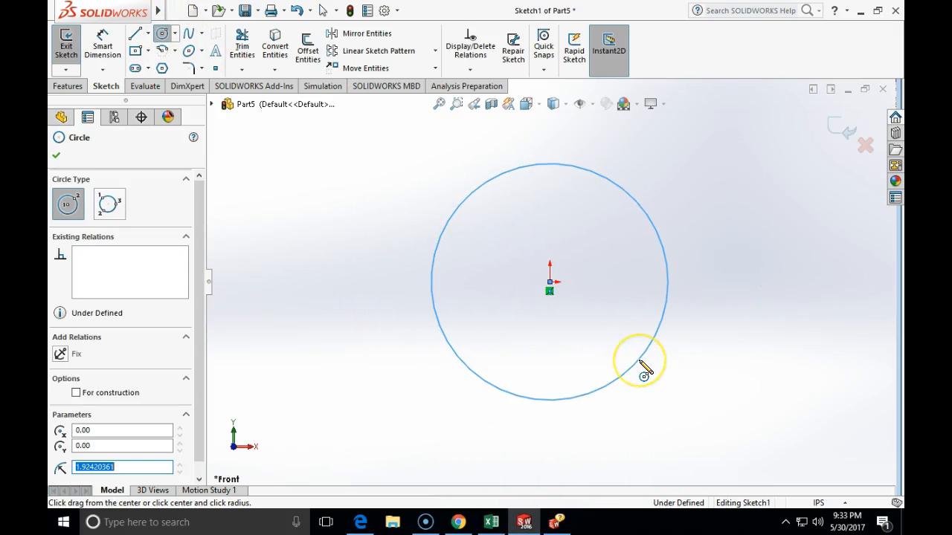
# Dimension the diameter of the origin-centred circle with the equation =1.375*2.
pyautogui.click(102, 46)
pyautogui.click(658, 327)
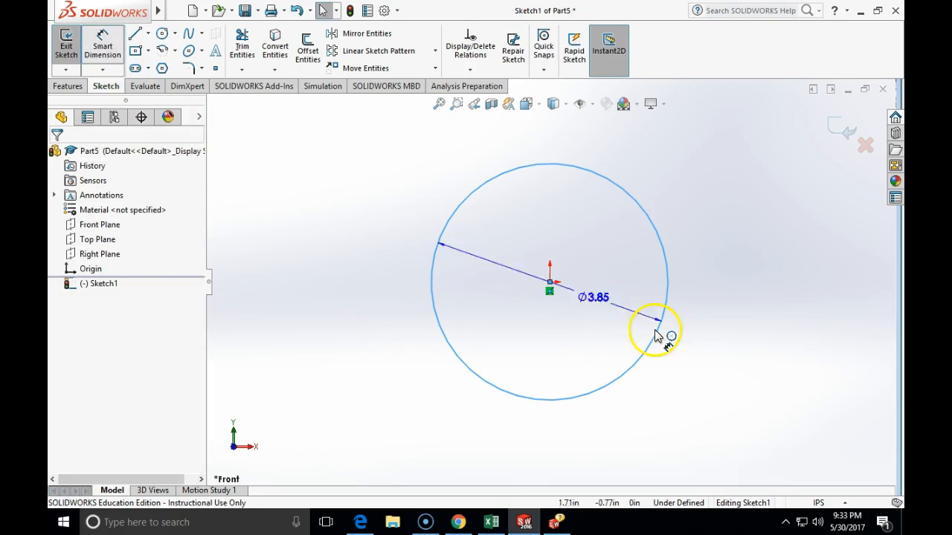
pyautogui.click(587, 349)
pyautogui.write('=1')
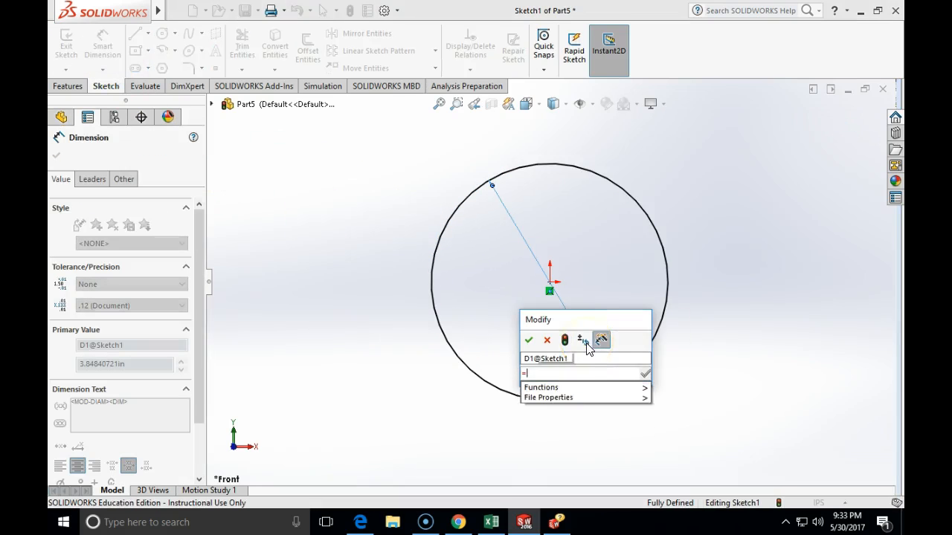
pyautogui.write('.375')
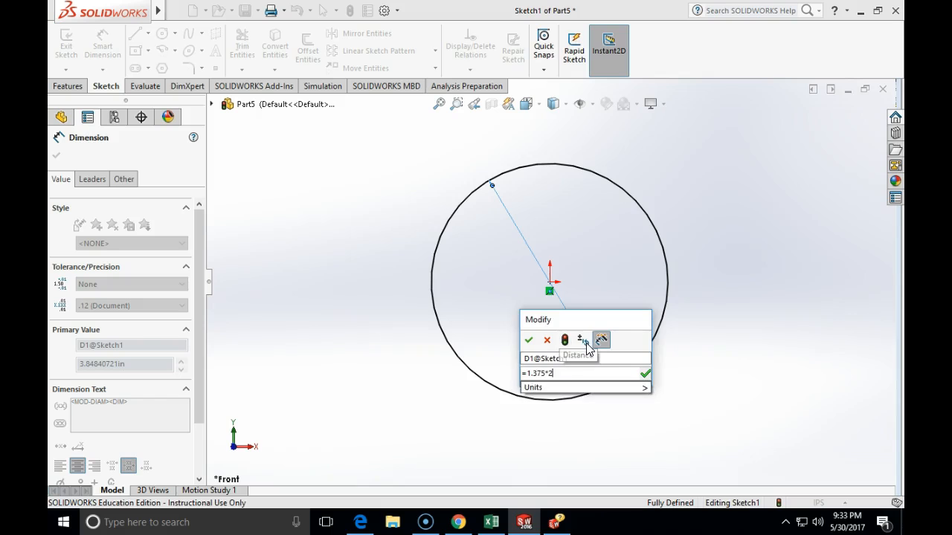
pyautogui.write('*2')
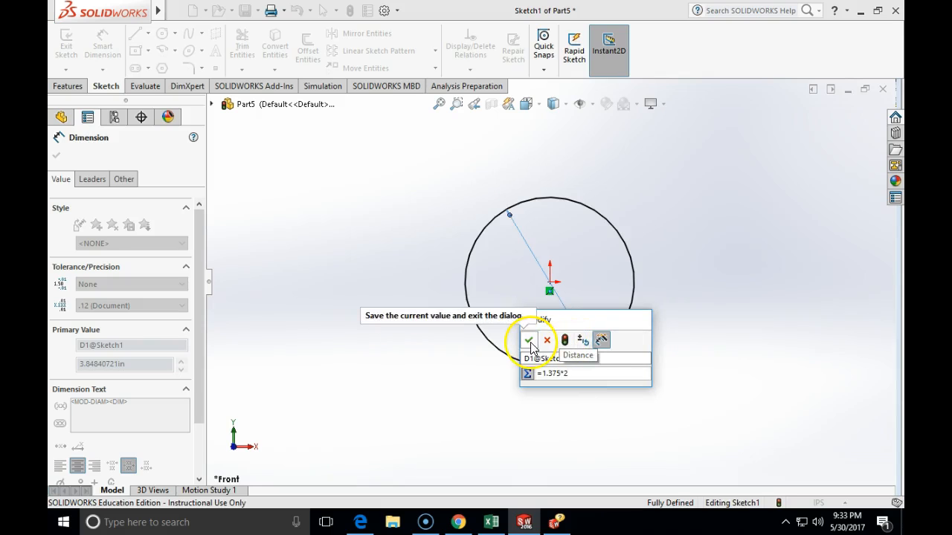
pyautogui.click(529, 339)
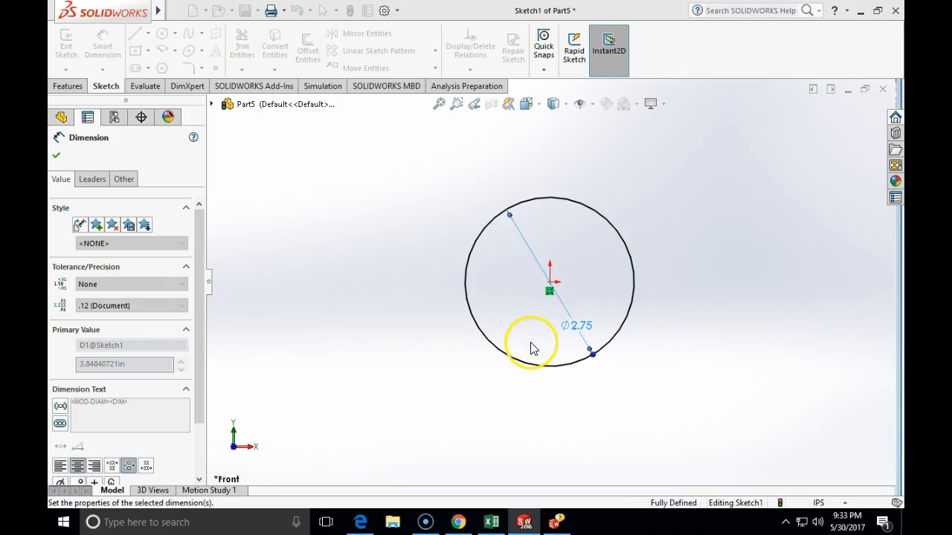
pyautogui.click(56, 156)
# Set the document's basic length units to three decimal places (.123).
pyautogui.click(254, 10)
pyautogui.moveTo(282, 15)
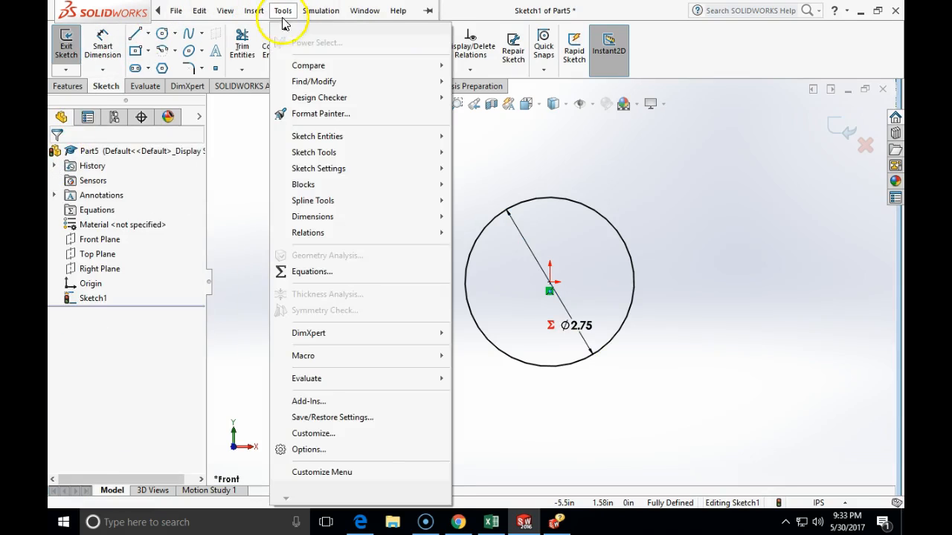
pyautogui.click(349, 450)
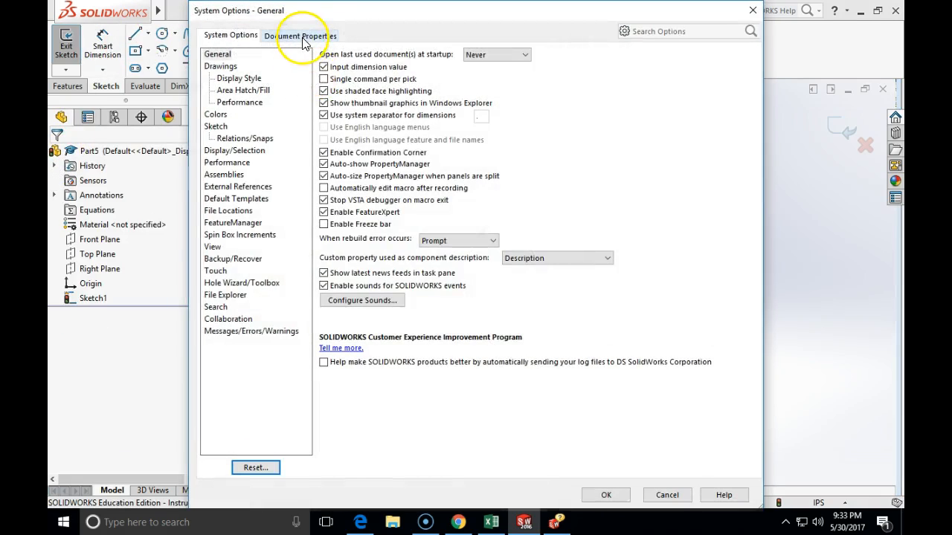
pyautogui.click(301, 35)
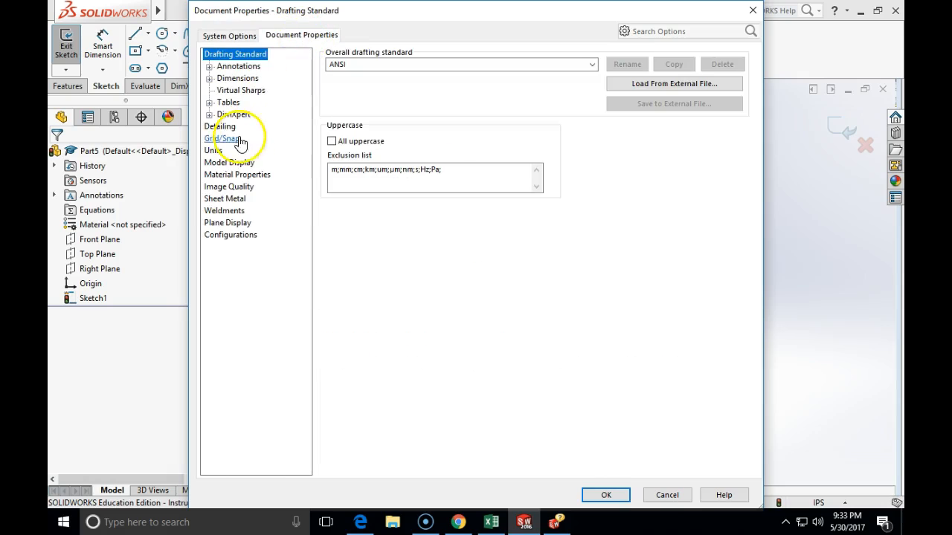
pyautogui.click(213, 150)
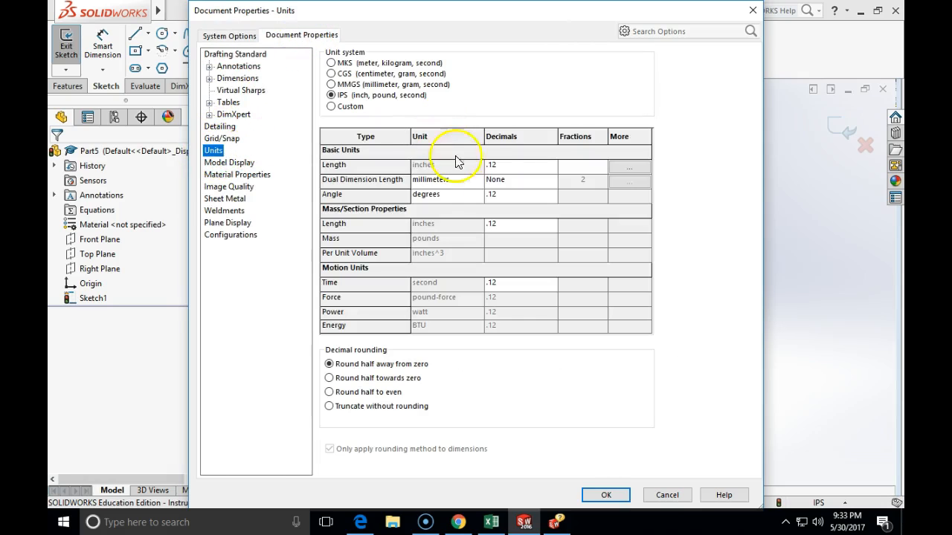
pyautogui.click(551, 167)
pyautogui.click(551, 166)
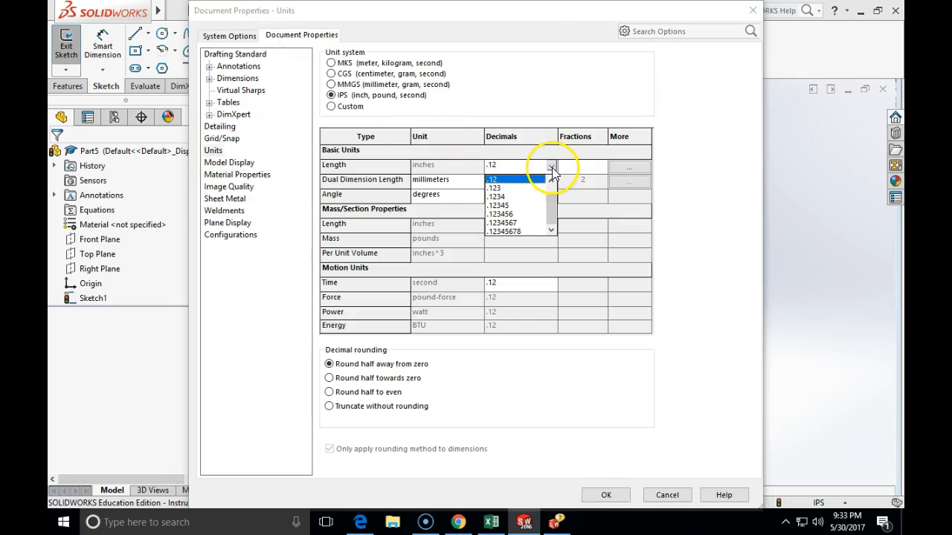
pyautogui.click(509, 188)
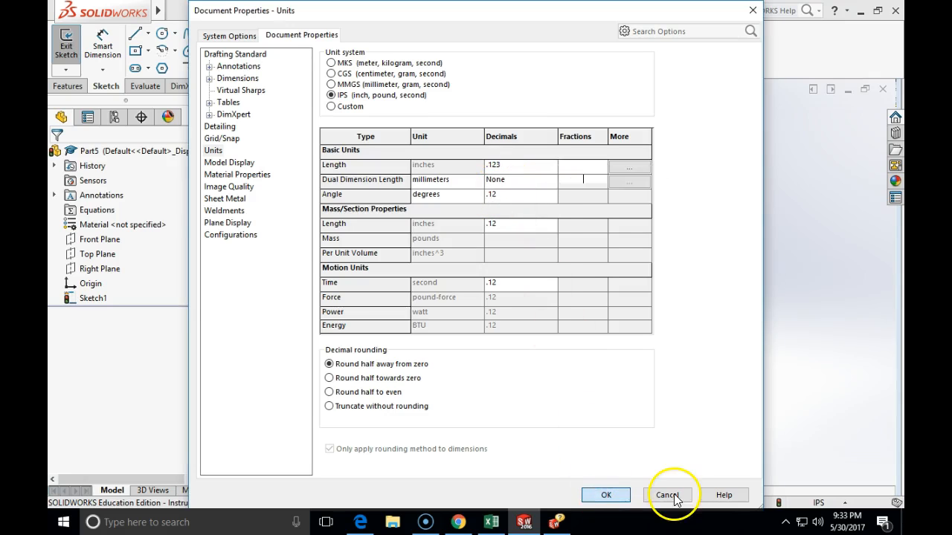
pyautogui.click(619, 495)
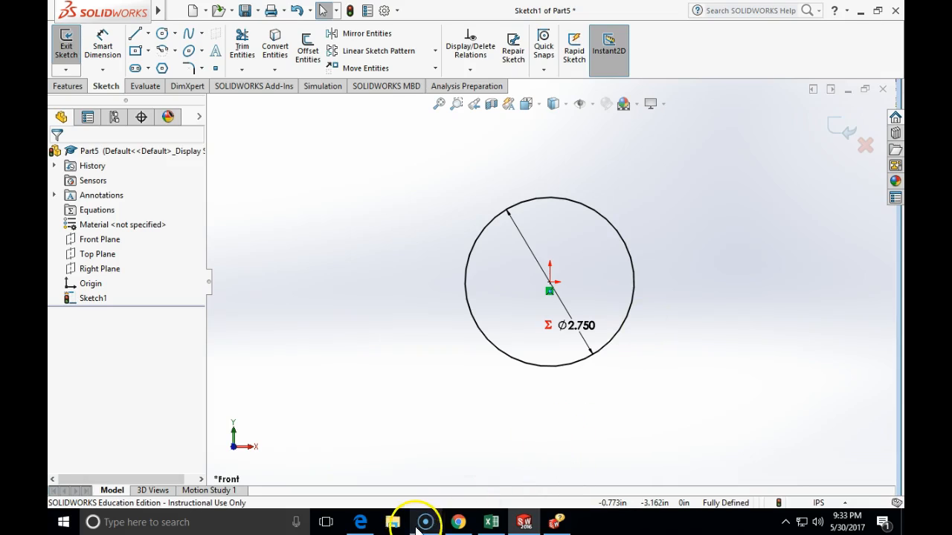
# Consult the assignment drawing in Chrome and sketch a circle about 0.90 in in diameter above and left of the large circle.
pyautogui.click(467, 523)
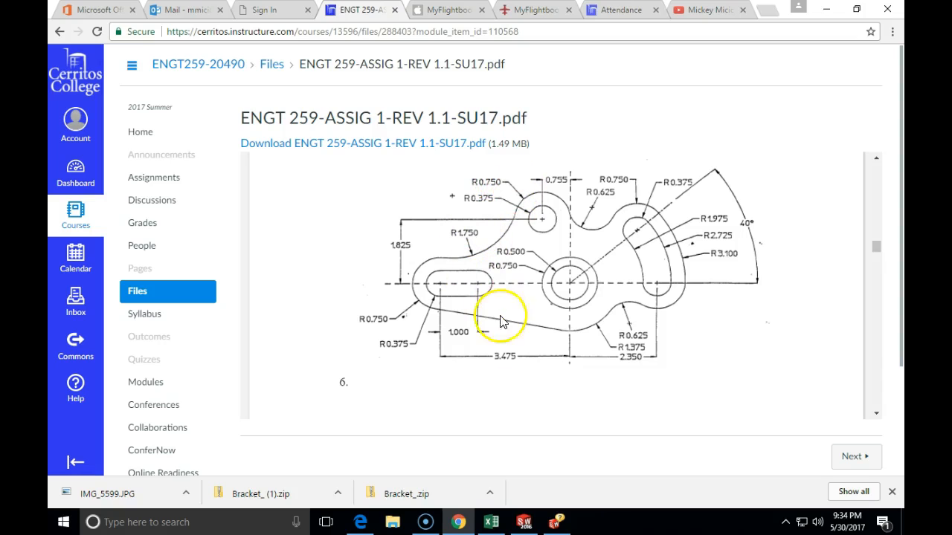
pyautogui.click(523, 521)
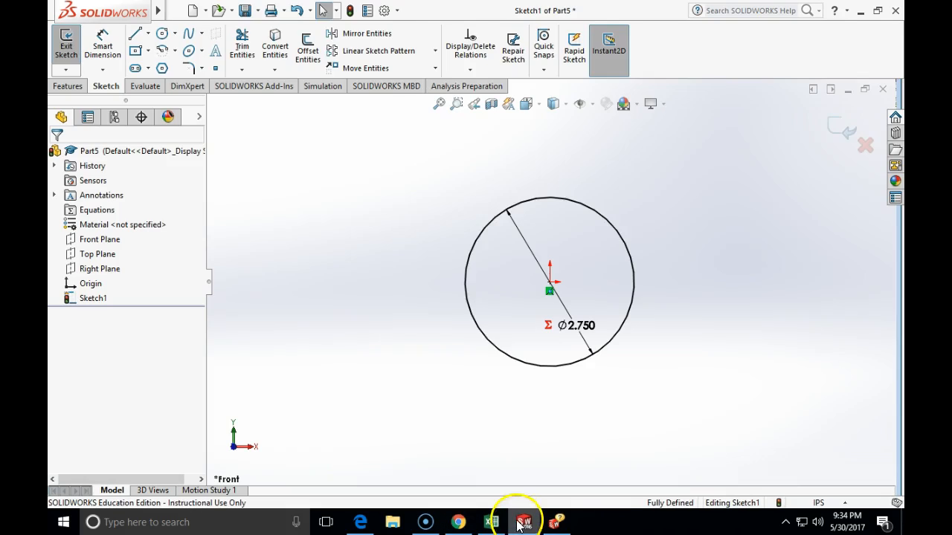
pyautogui.click(162, 33)
pyautogui.click(395, 199)
pyautogui.click(423, 195)
pyautogui.press('Escape')
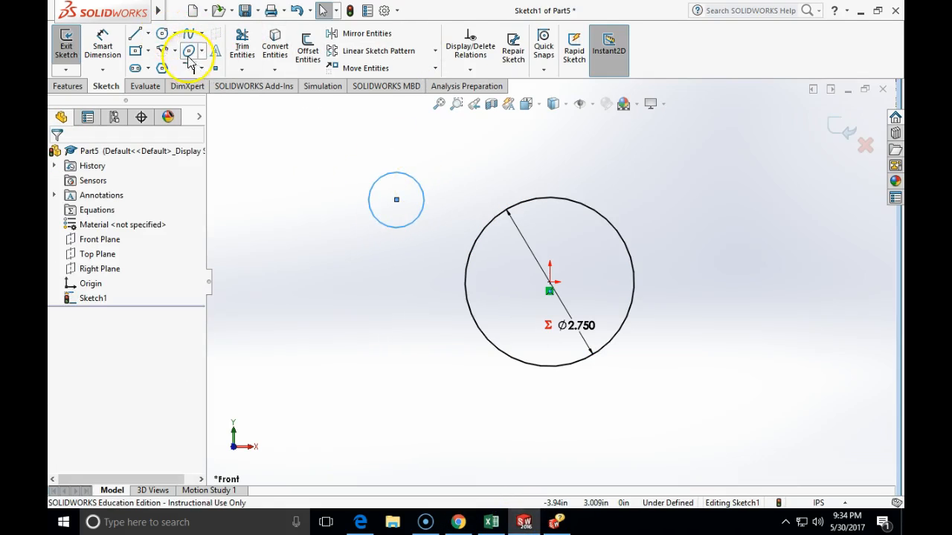
pyautogui.click(122, 47)
pyautogui.click(376, 218)
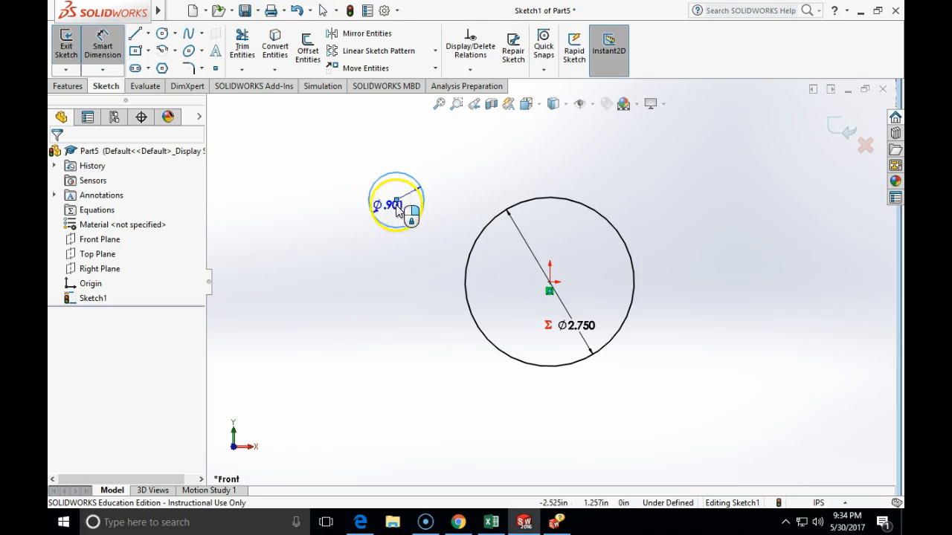
pyautogui.press('Escape')
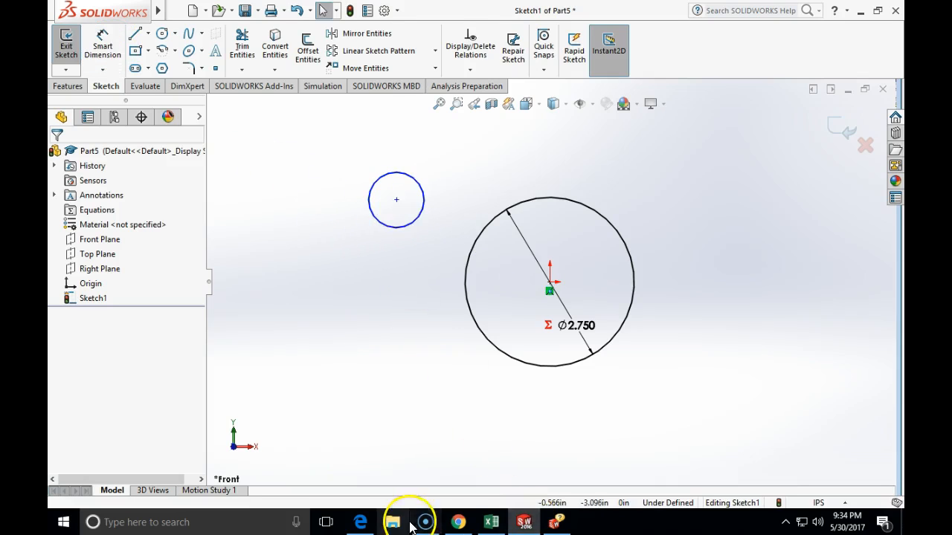
# Dimension the vertical distance between the small circle's centre and the origin as 1.825 in.
pyautogui.click(458, 523)
pyautogui.click(523, 521)
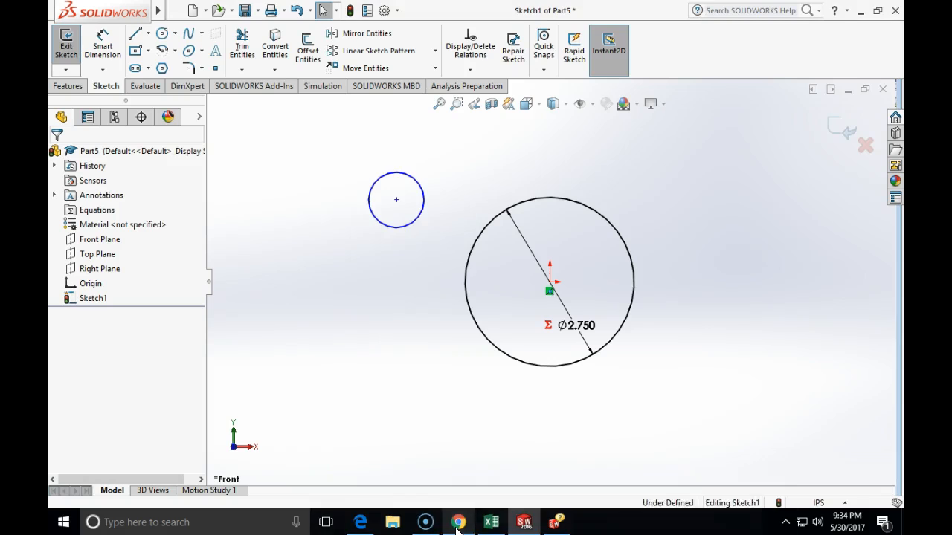
pyautogui.click(105, 44)
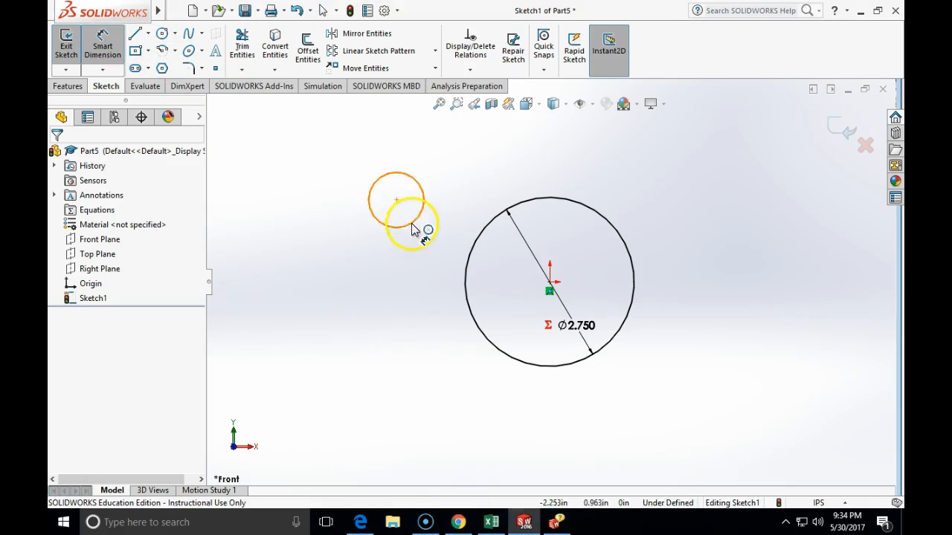
pyautogui.click(397, 199)
pyautogui.click(549, 283)
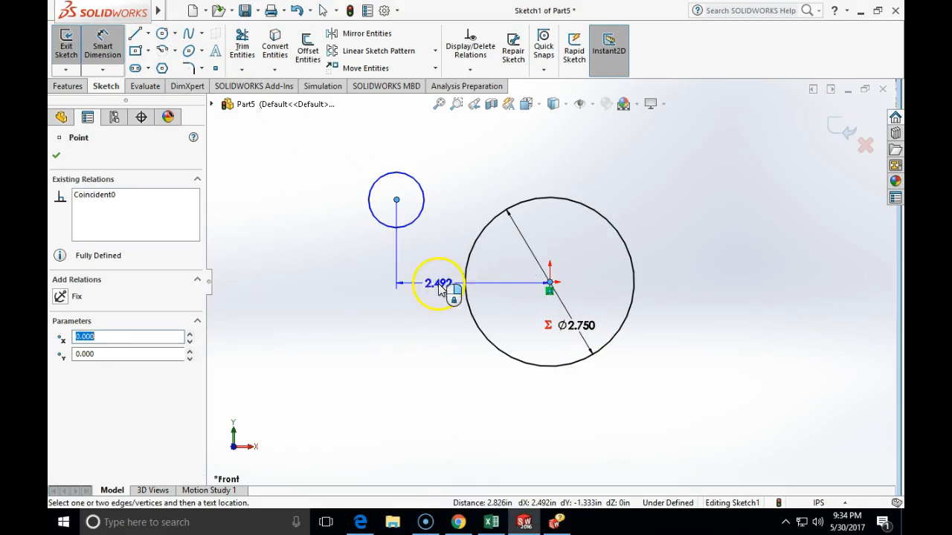
pyautogui.click(306, 253)
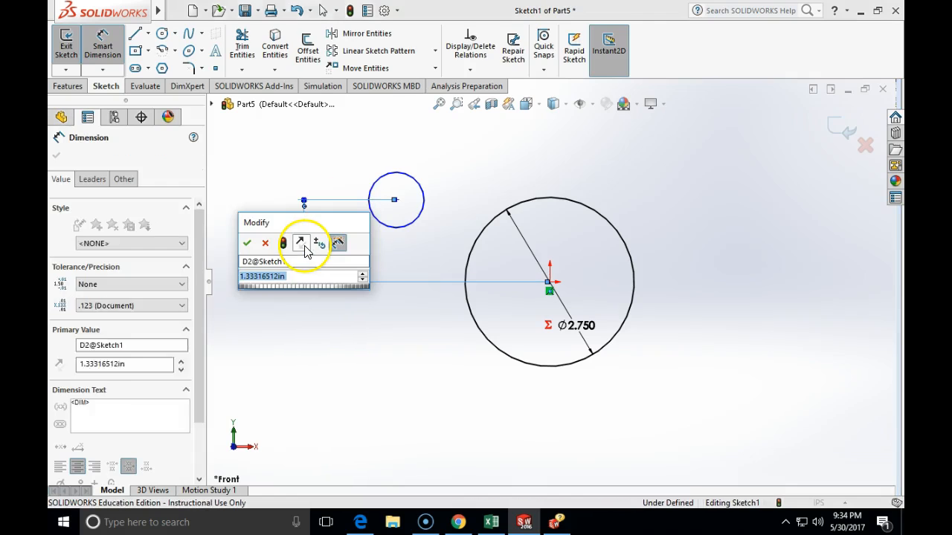
pyautogui.write('1.8')
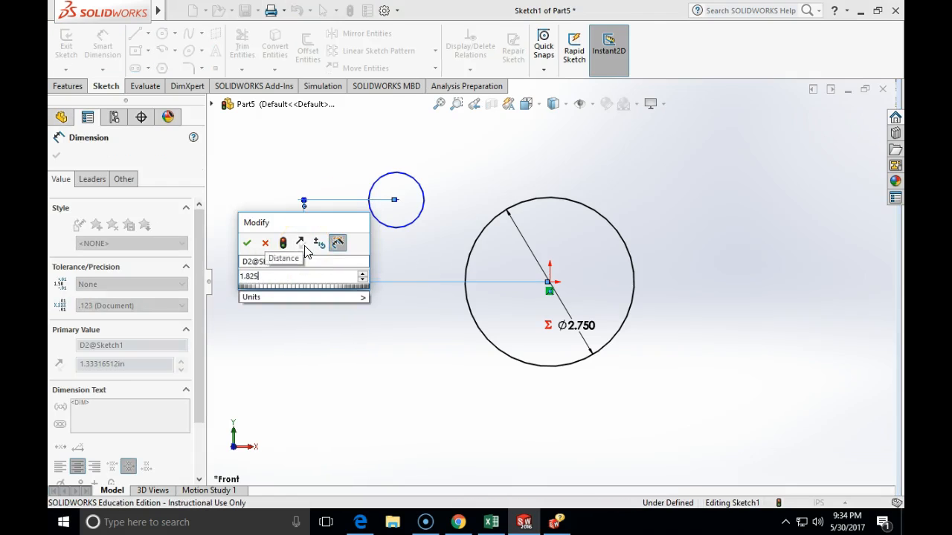
pyautogui.write('25')
pyautogui.press('Return')
pyautogui.click(323, 314)
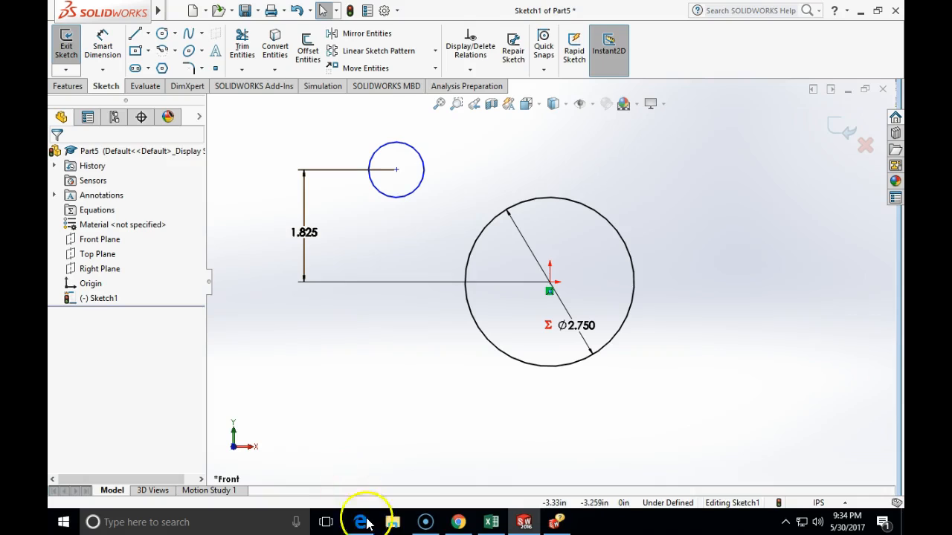
# Check the hole offset in the Chrome drawing and dimension the small circle's horizontal distance from the origin as .755 in.
pyautogui.click(458, 522)
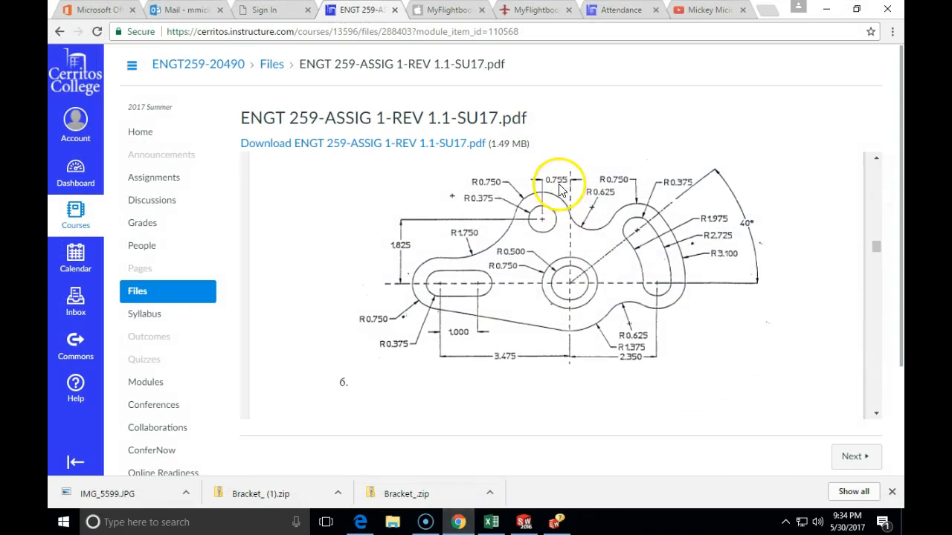
pyautogui.click(523, 522)
pyautogui.click(102, 45)
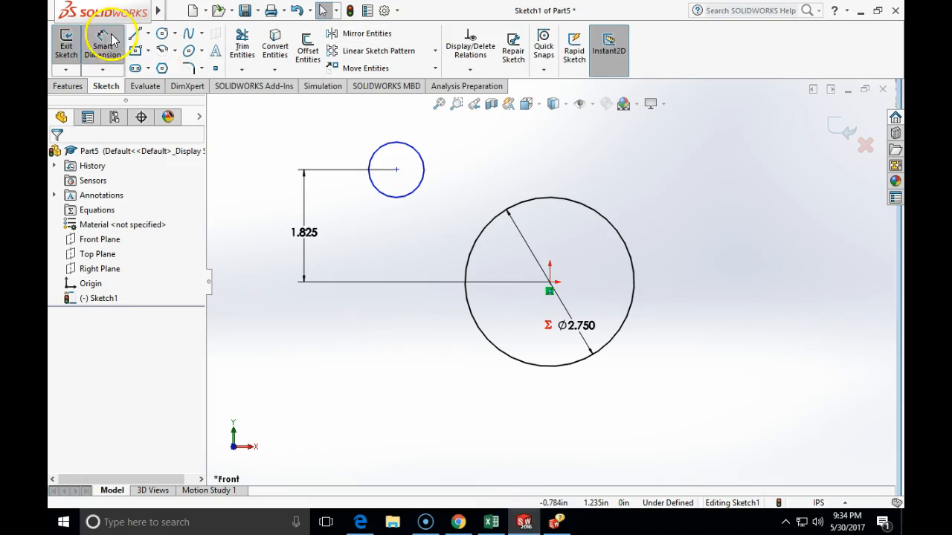
pyautogui.click(549, 282)
pyautogui.click(396, 170)
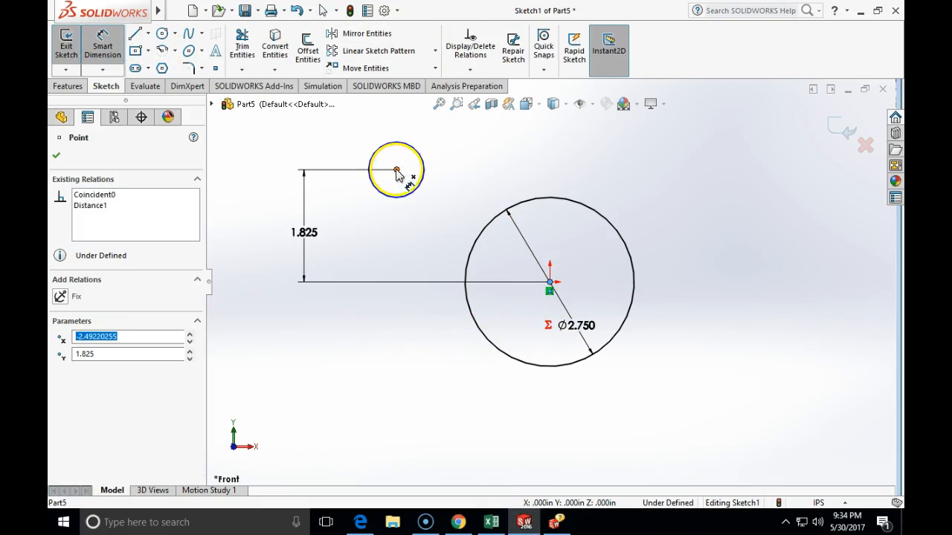
pyautogui.click(470, 152)
pyautogui.press('BackSpace')
pyautogui.write('.755')
pyautogui.press('Return')
pyautogui.press('Escape')
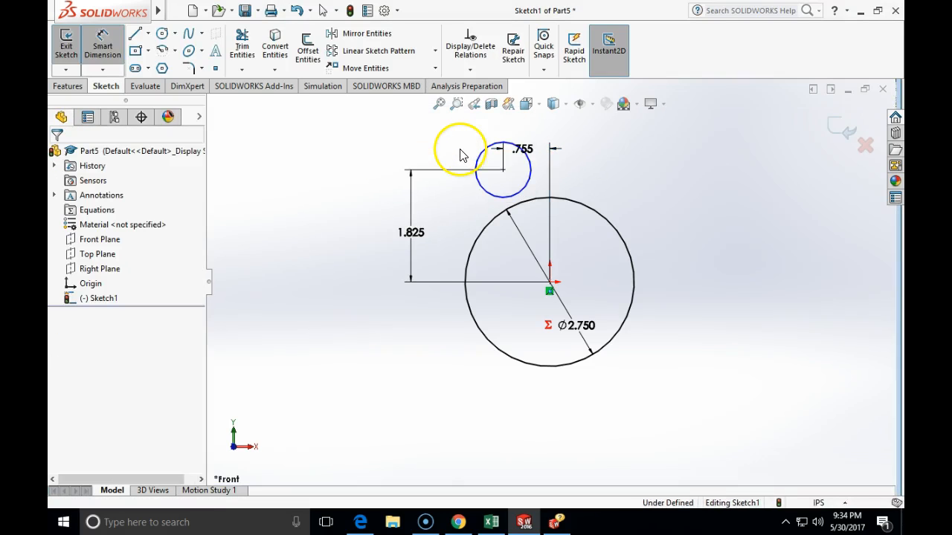
# Check the assignment drawing in Chrome and dimension the upper circle's diameter as 1.5 in.
pyautogui.click(456, 522)
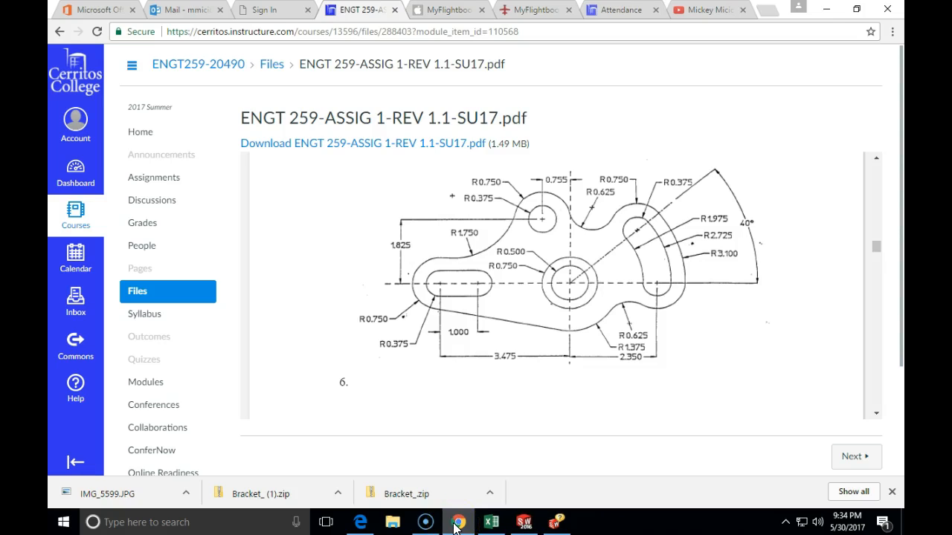
pyautogui.click(456, 522)
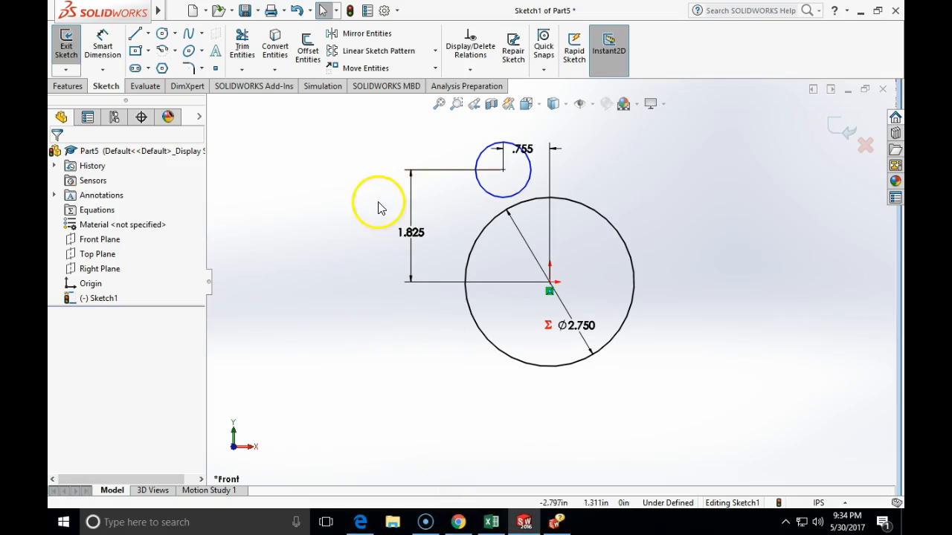
pyautogui.click(116, 38)
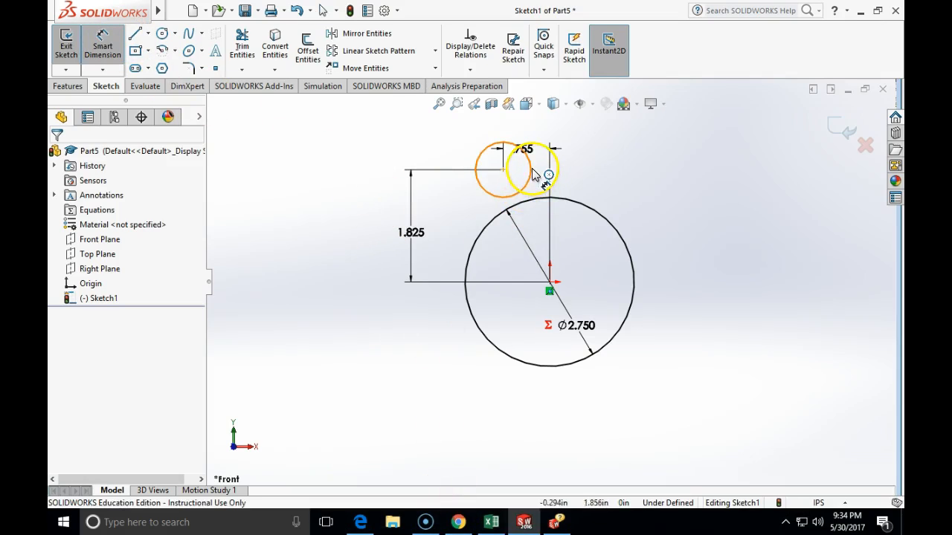
pyautogui.click(529, 171)
pyautogui.click(594, 160)
pyautogui.write('1.5')
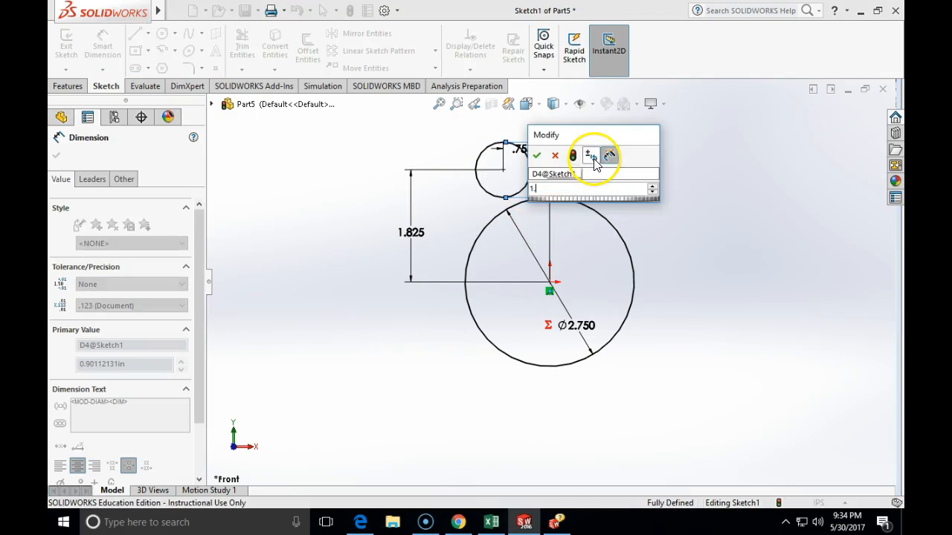
pyautogui.press('Return')
pyautogui.press('Escape')
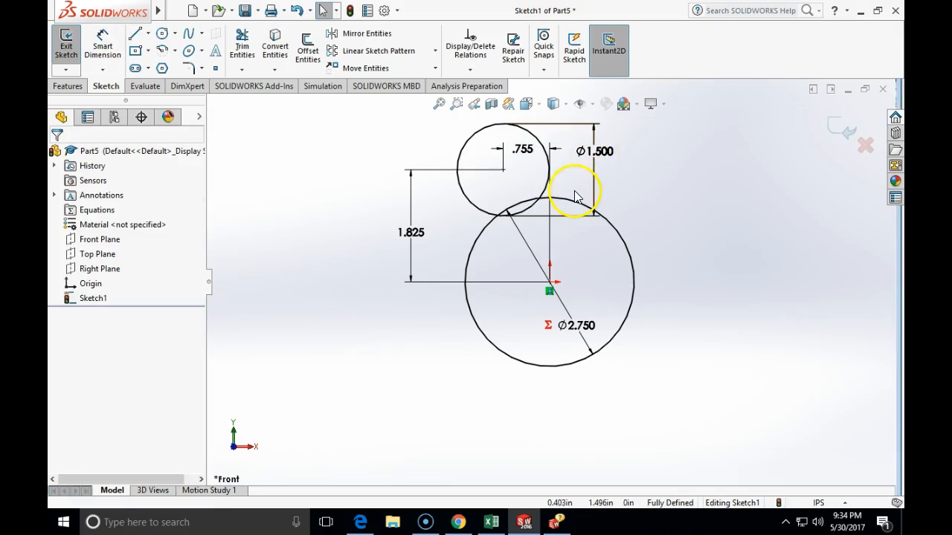
# Consult the assignment drawing in Chrome and sketch a circle about 1.39 in in diameter, centred about 3.43 in left of the origin.
pyautogui.click(458, 522)
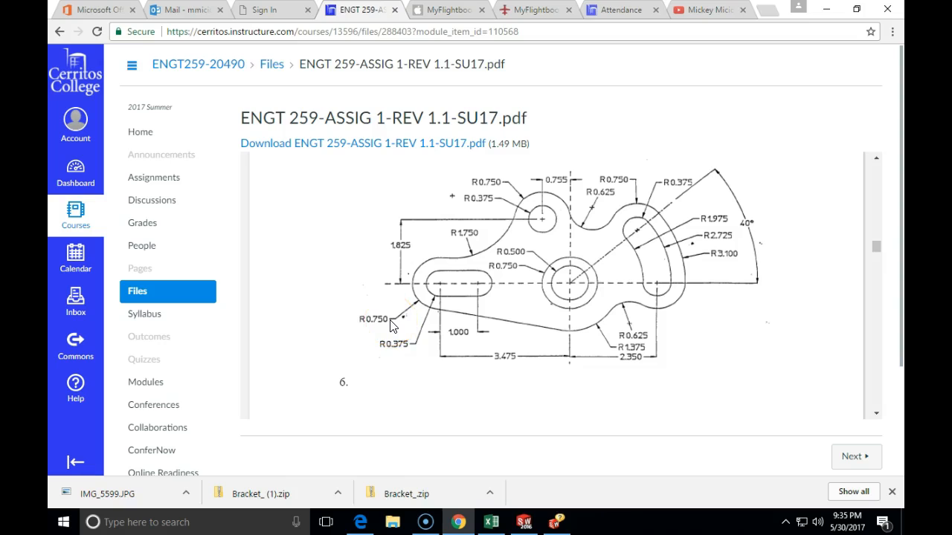
pyautogui.click(523, 523)
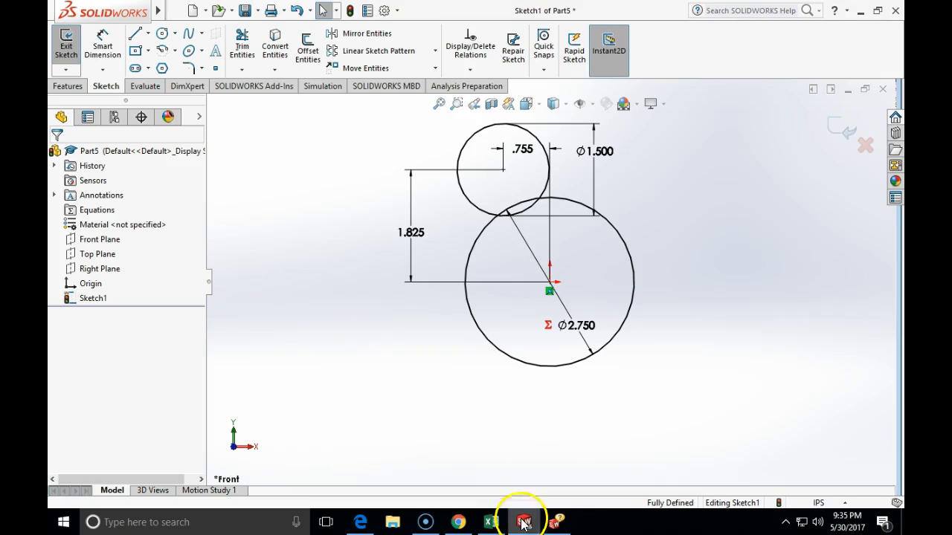
pyautogui.click(162, 34)
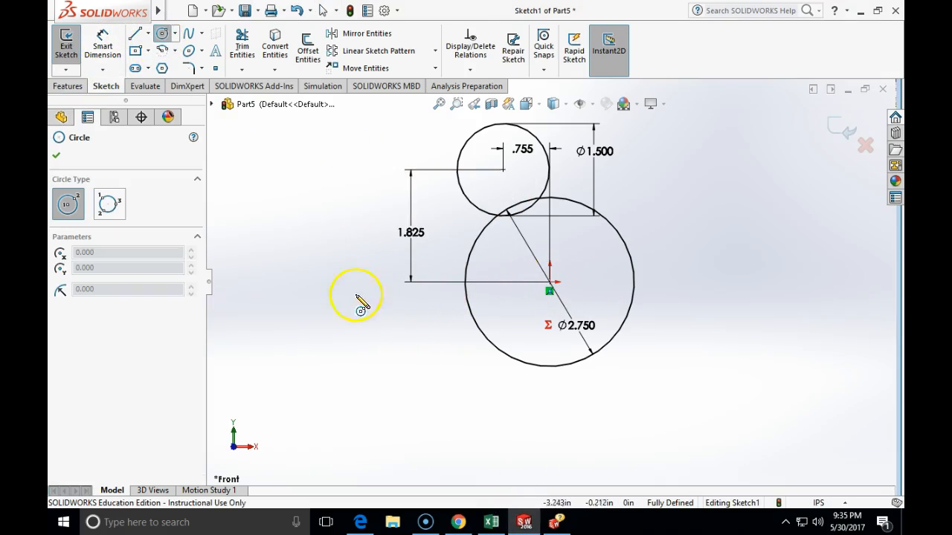
pyautogui.click(338, 282)
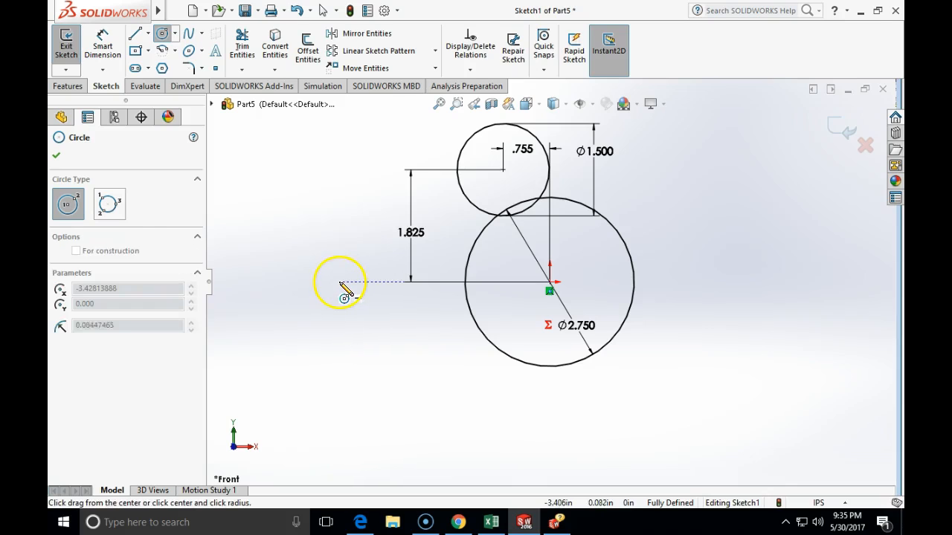
pyautogui.click(357, 250)
pyautogui.press('Escape')
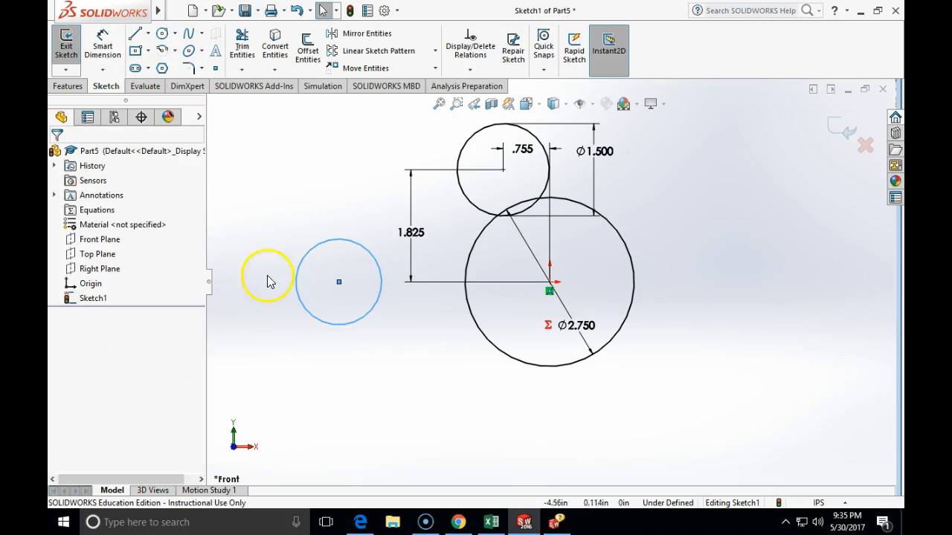
# Add a horizontal relation between the left circle's centre and the origin.
pyautogui.click(338, 283)
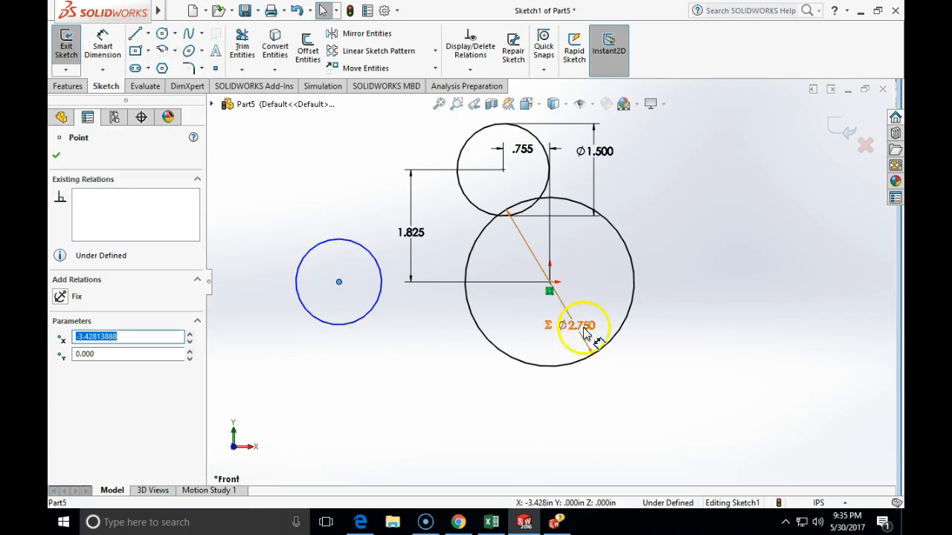
pyautogui.keyDown('ctrl'); pyautogui.click(550, 283); pyautogui.keyUp('ctrl')
pyautogui.click(66, 374)
pyautogui.click(374, 409)
pyautogui.click(103, 46)
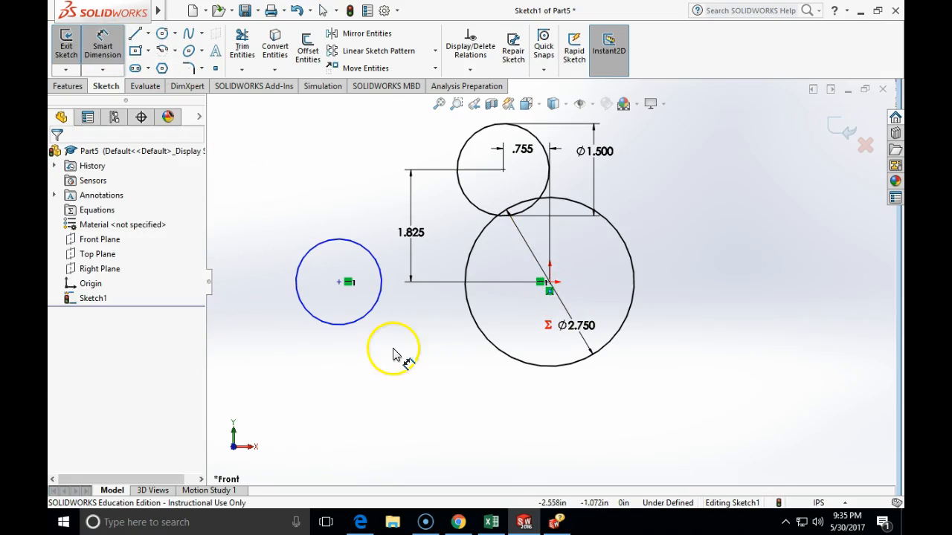
pyautogui.click(338, 283)
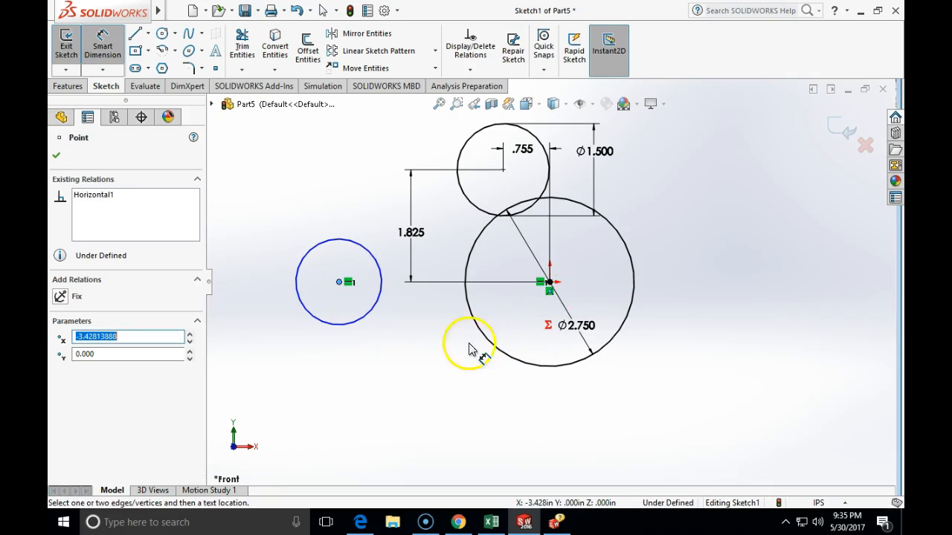
pyautogui.press('Escape')
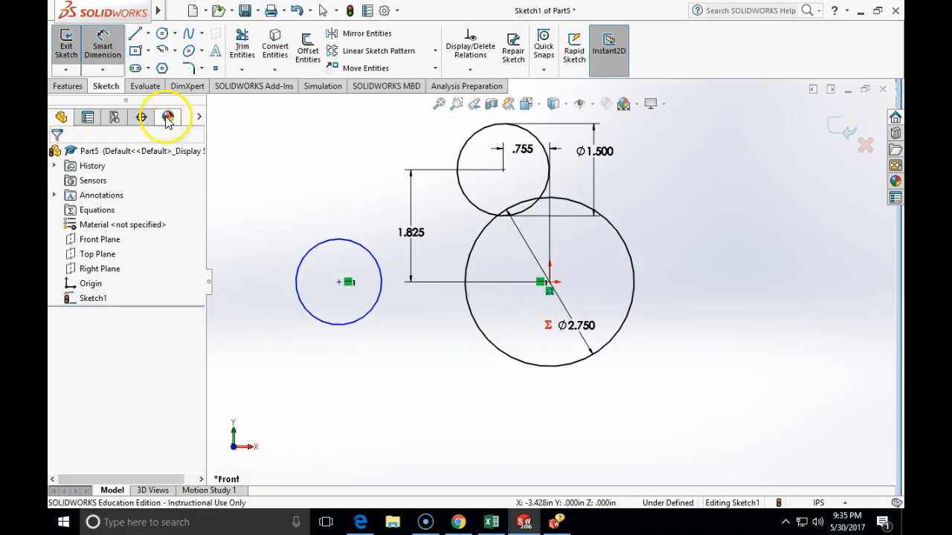
# Dimension the horizontal distance between the left circle's centre and the origin as 3.475 in, checking the value in the Chrome drawing.
pyautogui.click(110, 55)
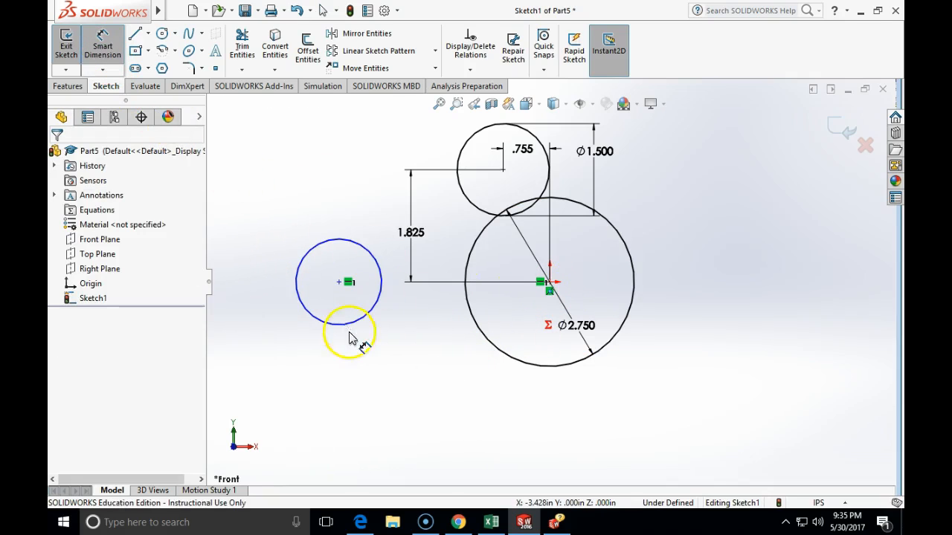
pyautogui.click(339, 283)
pyautogui.click(550, 287)
pyautogui.click(452, 405)
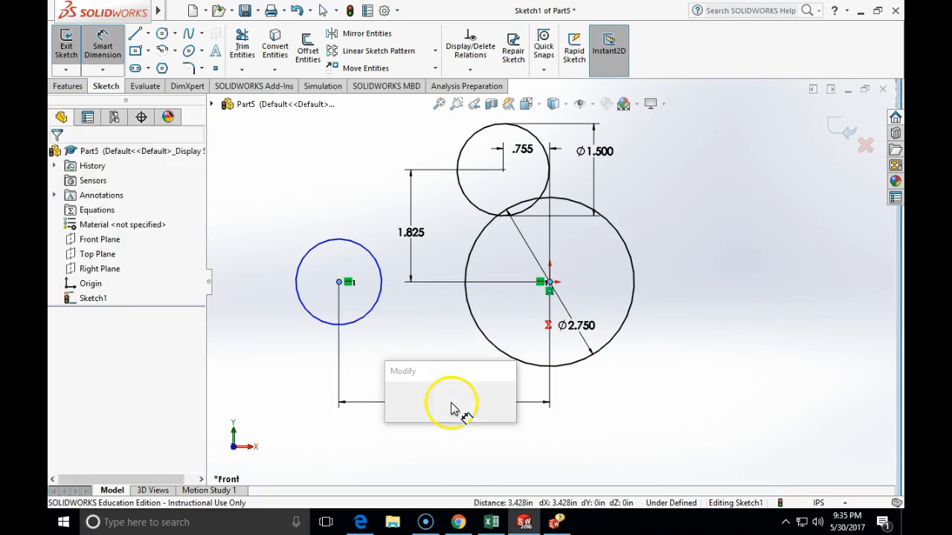
pyautogui.click(459, 522)
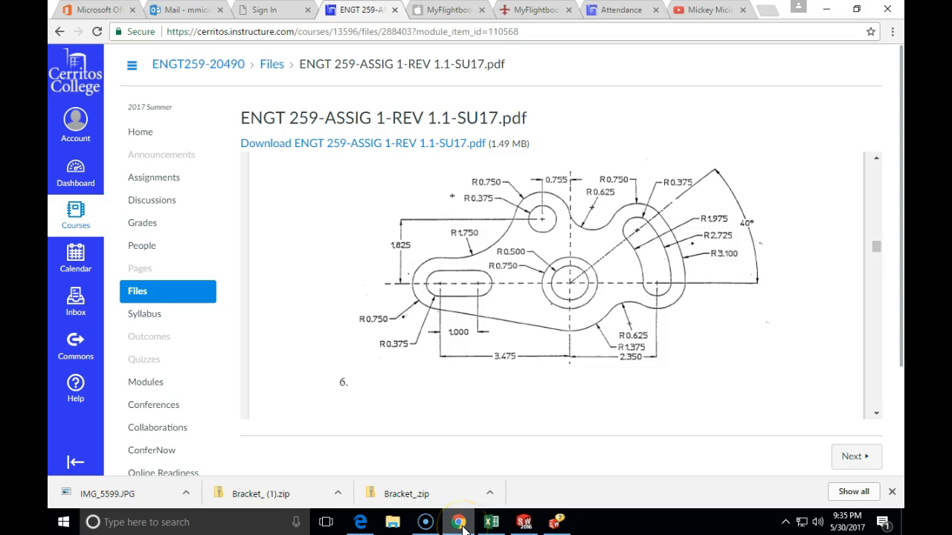
pyautogui.click(459, 522)
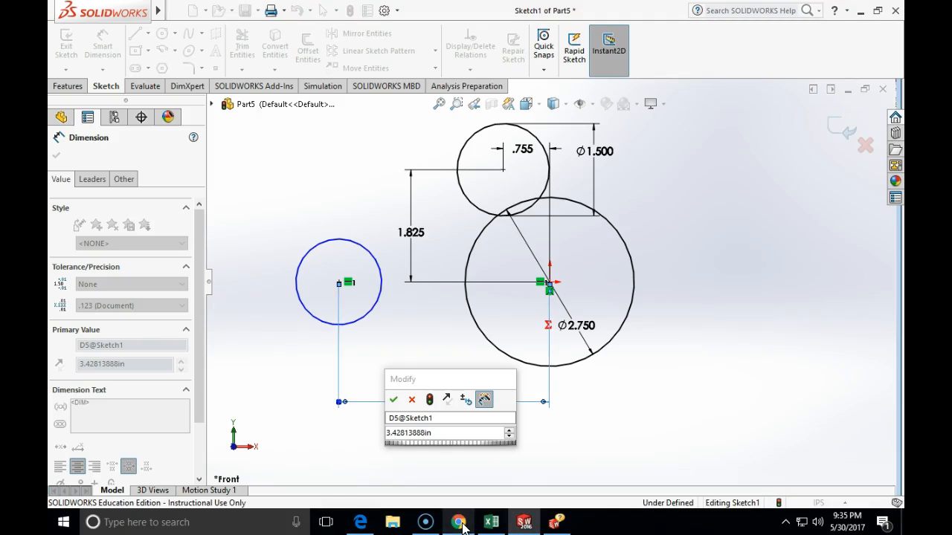
pyautogui.click(470, 438)
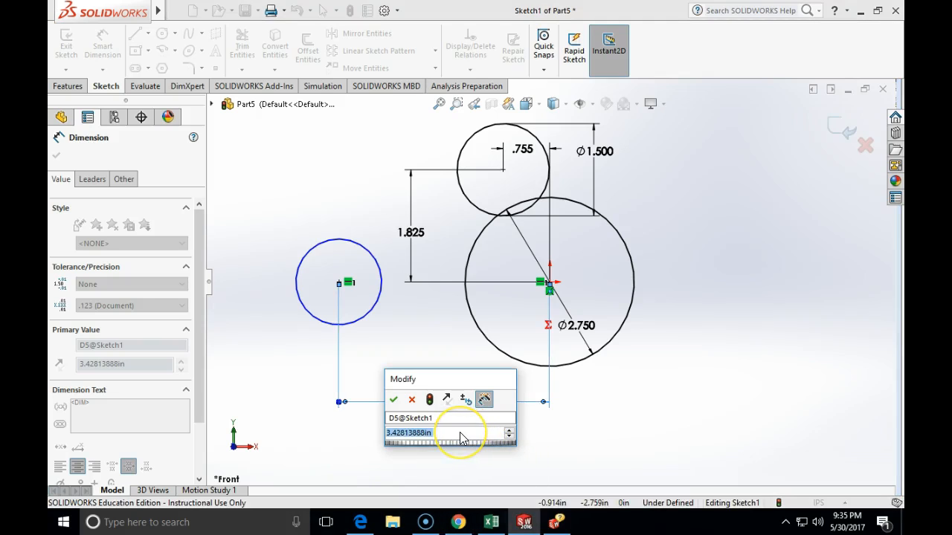
pyautogui.write('3.475')
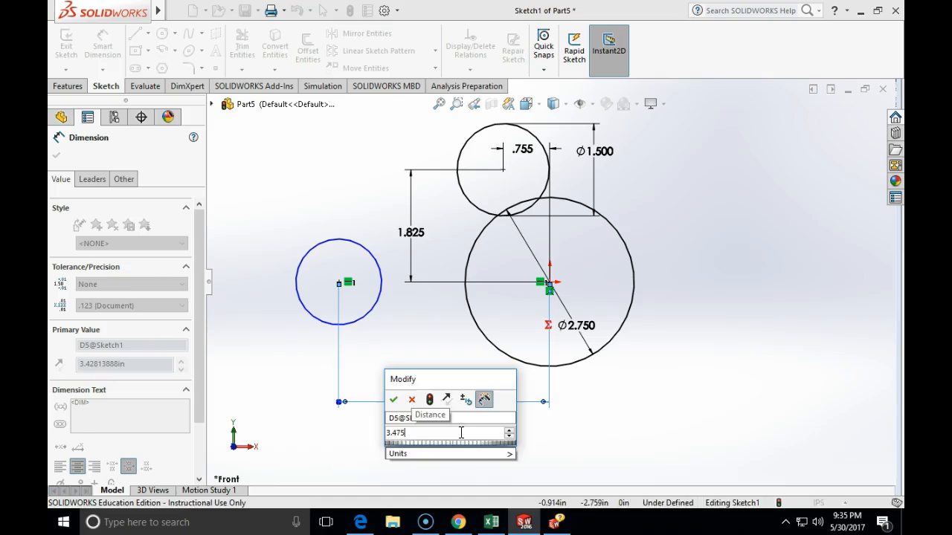
pyautogui.press('Return')
pyautogui.click(457, 433)
pyautogui.click(372, 262)
# Dimension the left circle's diameter as 1.5 in.
pyautogui.click(102, 46)
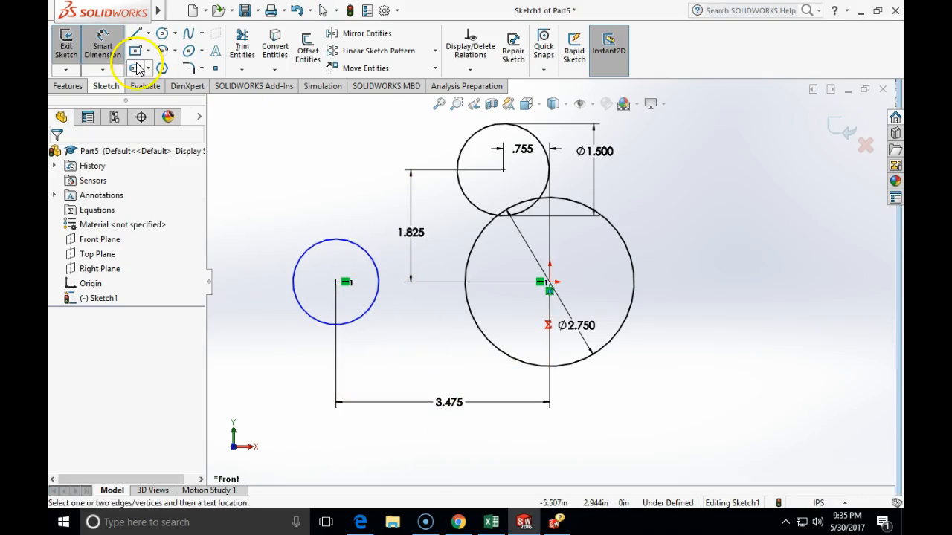
pyautogui.click(312, 251)
pyautogui.click(276, 251)
pyautogui.write('1.')
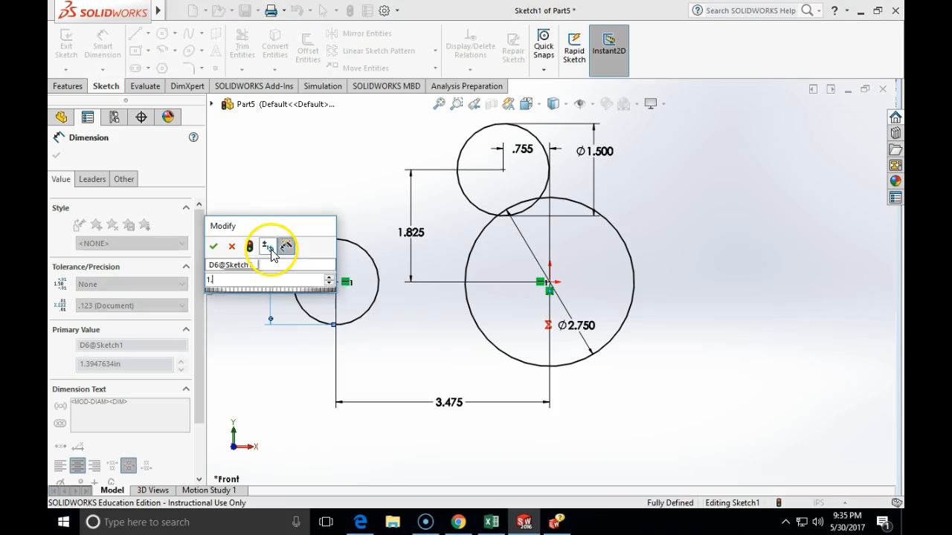
pyautogui.write('5')
pyautogui.press('Return')
pyautogui.press('Escape')
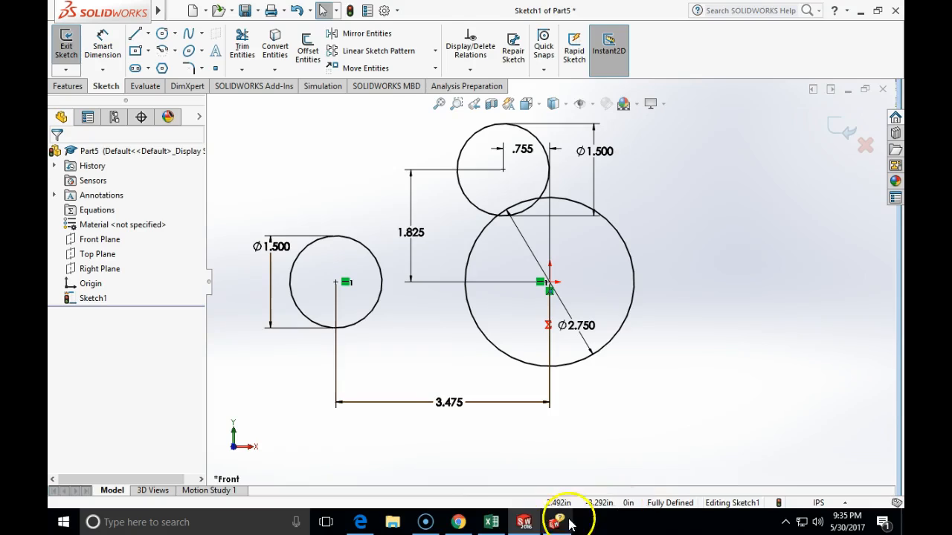
# Consult the assignment drawing in Chrome and sketch a large circle about 8.44 in in diameter centred on the origin.
pyautogui.click(458, 522)
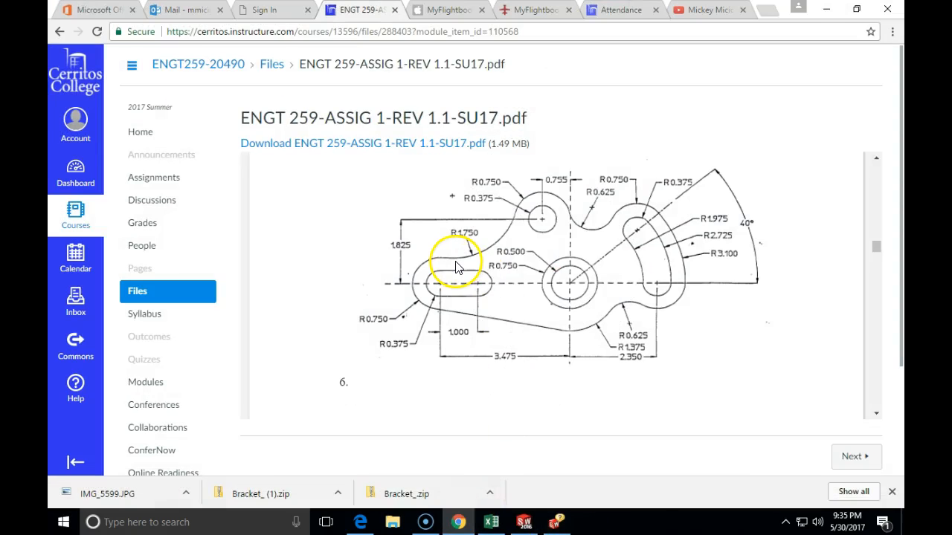
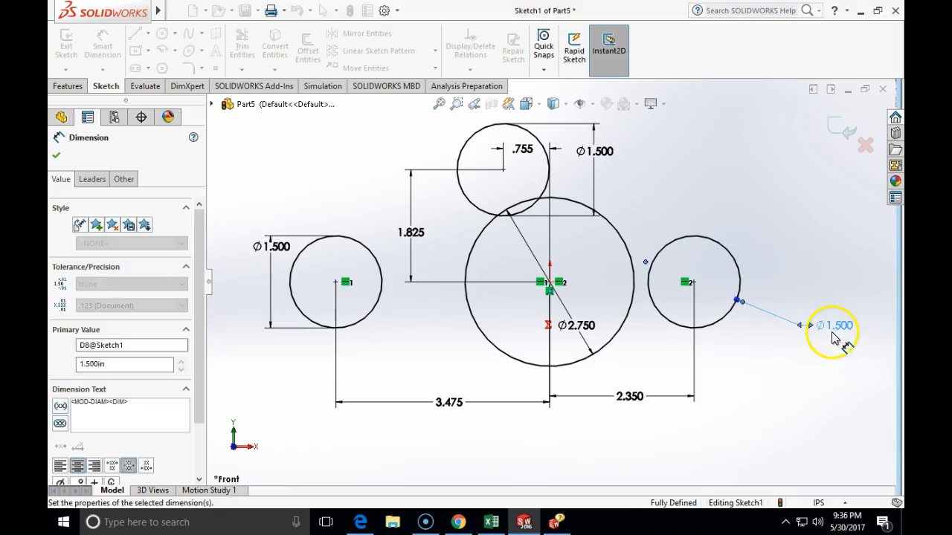
pyautogui.click(458, 522)
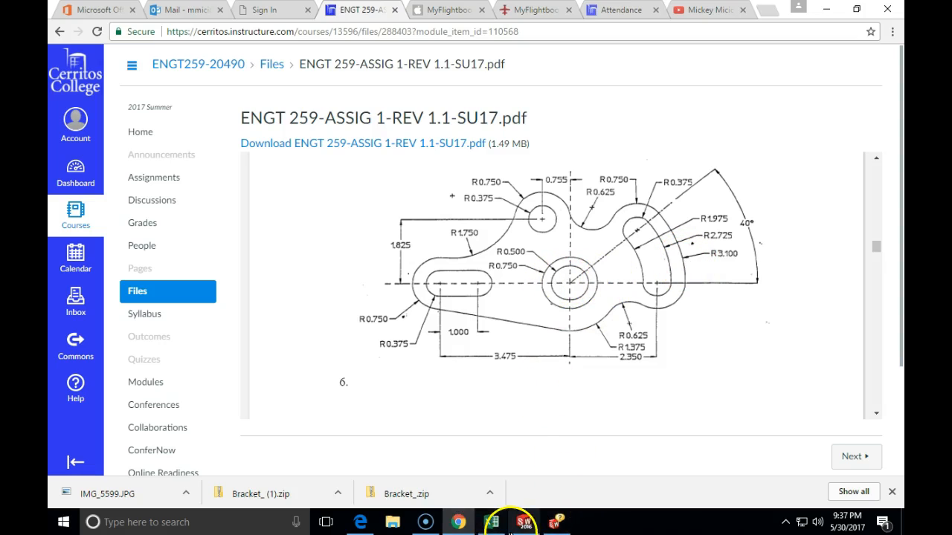
pyautogui.click(524, 523)
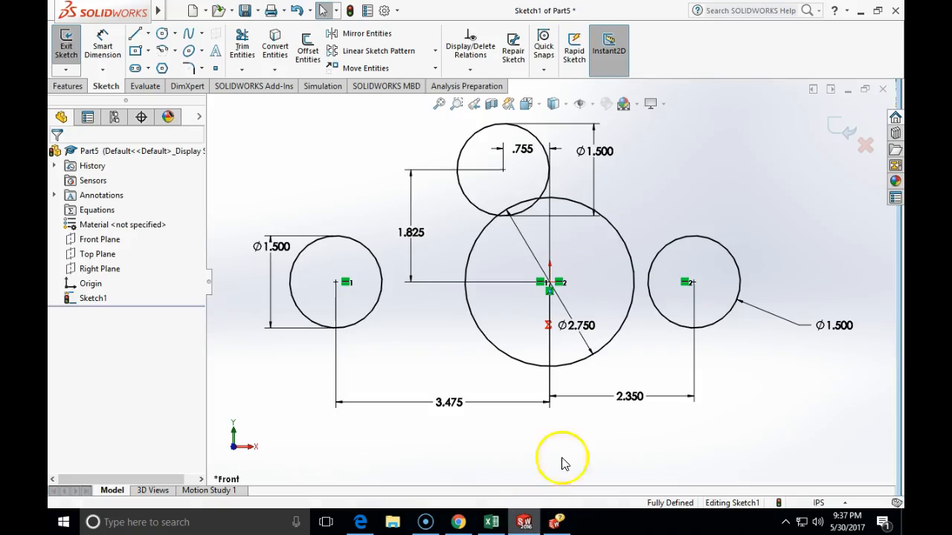
pyautogui.click(162, 34)
pyautogui.moveTo(550, 283); pyautogui.dragTo(811, 253)
pyautogui.press('Escape')
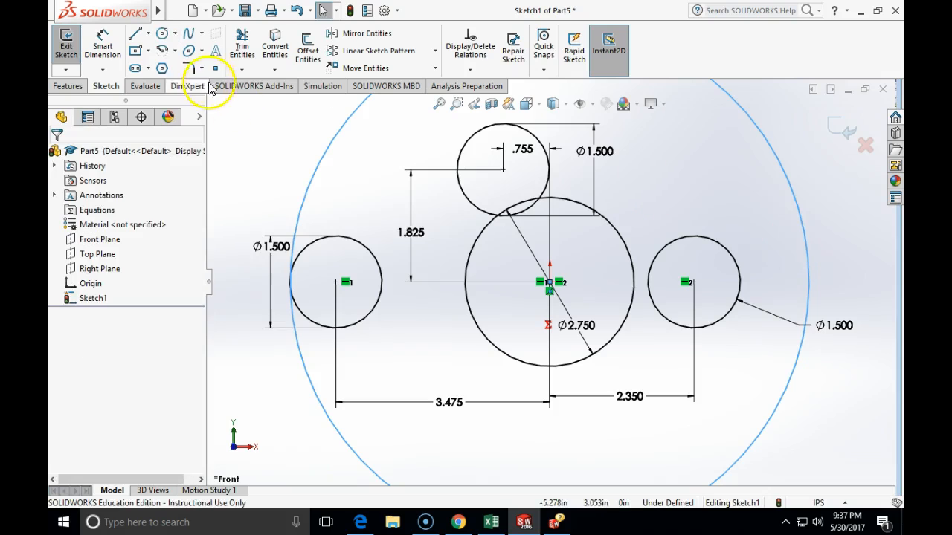
# Check the outer arc size in the Chrome drawing and dimension the new outermost circle's diameter as 3.1 in.
pyautogui.click(104, 47)
pyautogui.click(364, 102)
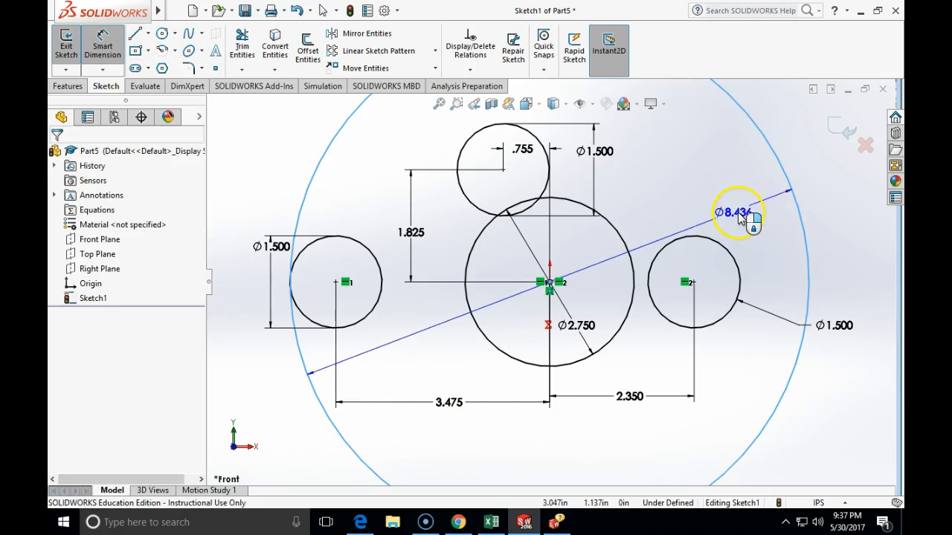
pyautogui.click(738, 214)
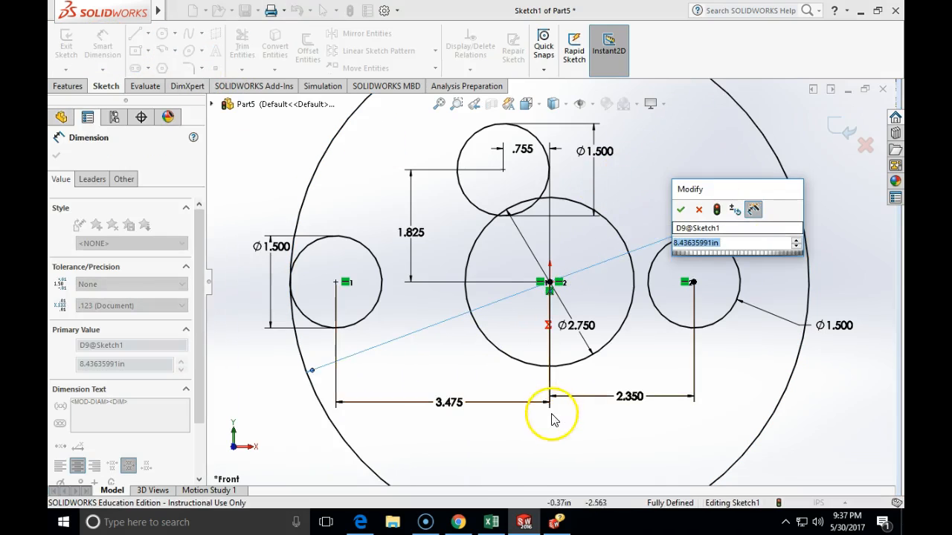
pyautogui.click(458, 522)
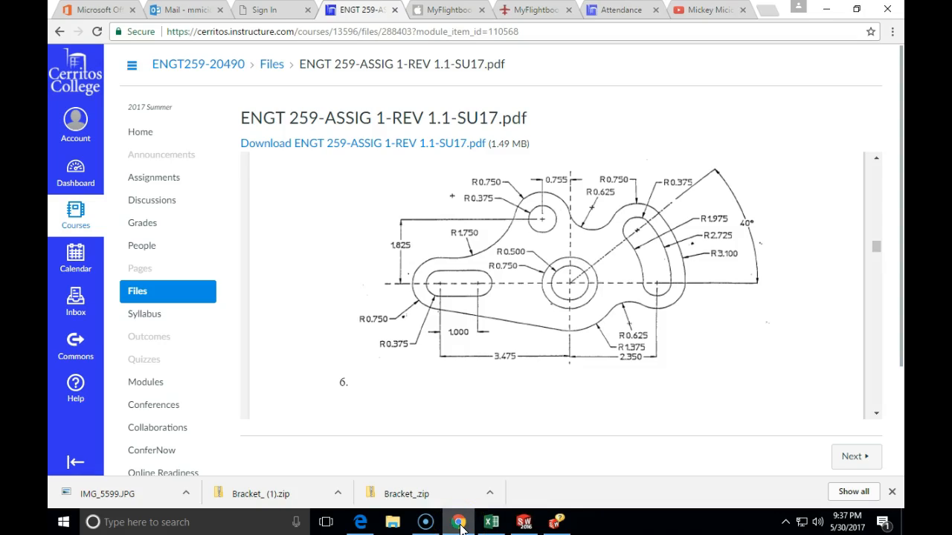
pyautogui.click(459, 523)
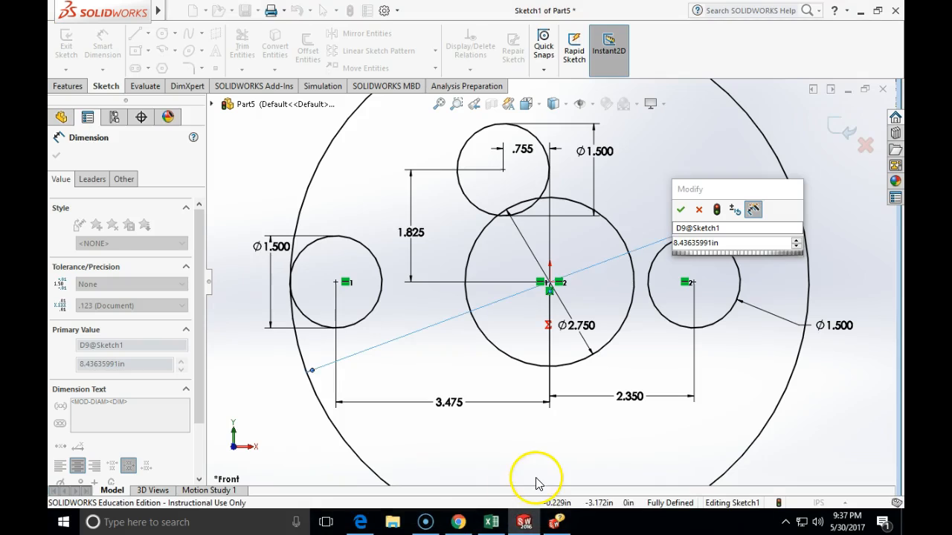
pyautogui.click(734, 250)
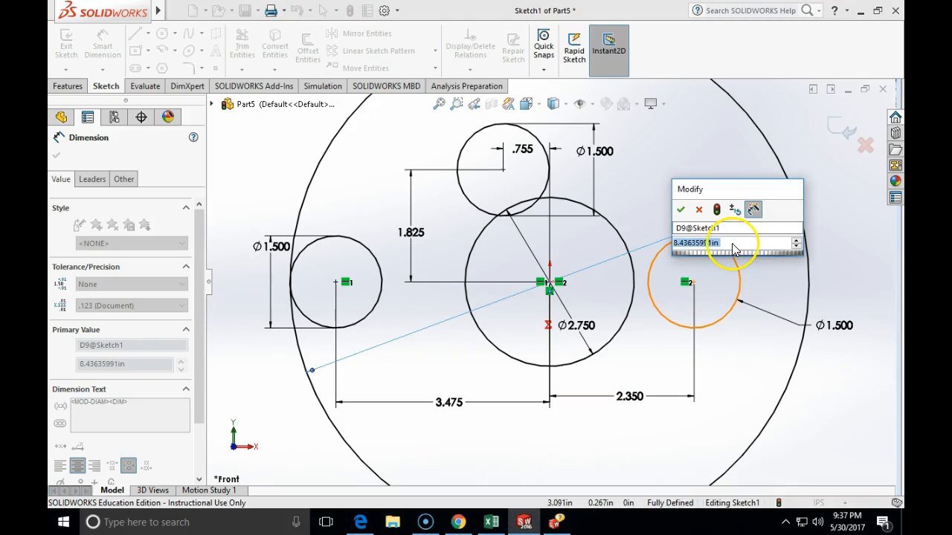
pyautogui.moveTo(688, 247); pyautogui.dragTo(696, 250)
pyautogui.doubleClick(720, 246)
pyautogui.write('3.1')
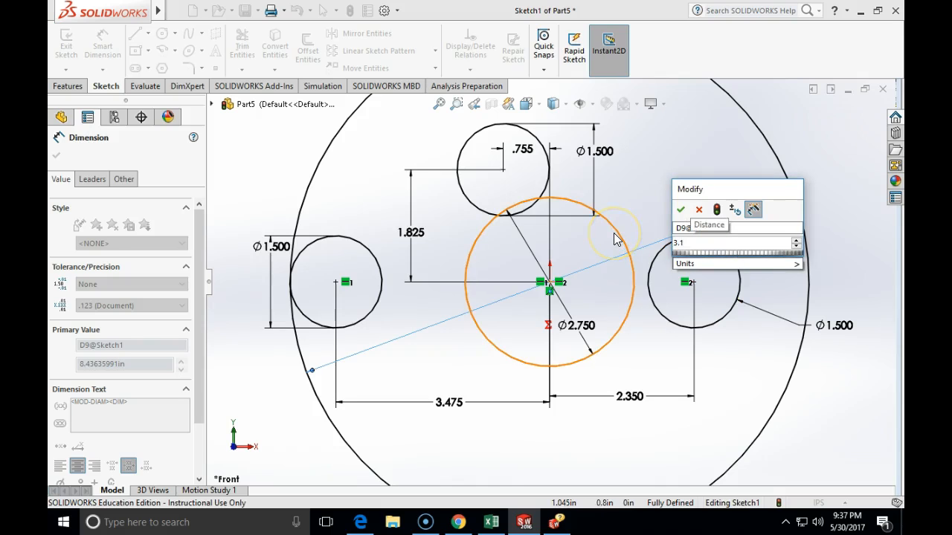
pyautogui.press('Return')
# Change the diameter of the large outer circle centred on the origin to 6.2 in.
pyautogui.click(616, 256)
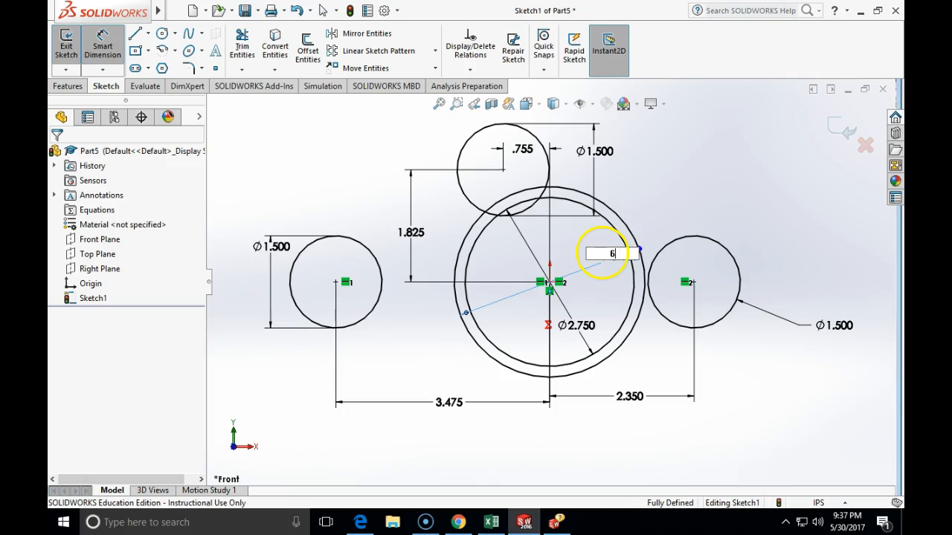
pyautogui.write('6.2')
pyautogui.press('Return')
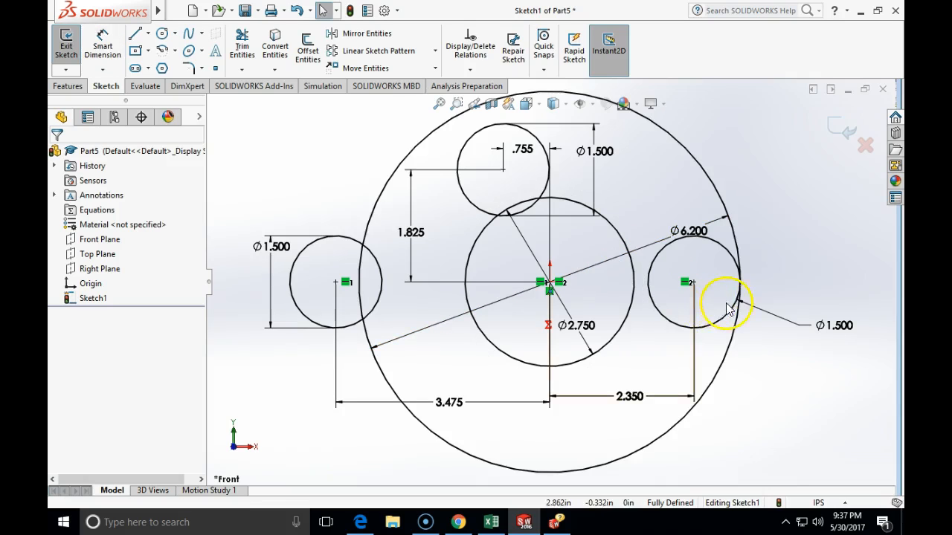
# Sketch a horizontal centerline from the right circle's centre to the origin.
pyautogui.scroll(-3, 740, 289)
pyautogui.scroll(5, 740, 289)
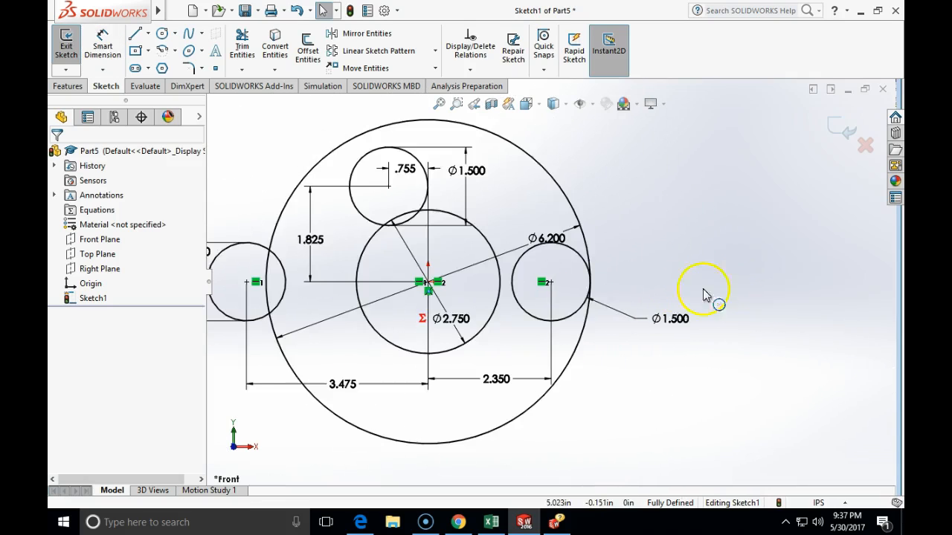
pyautogui.scroll(2, 576, 290)
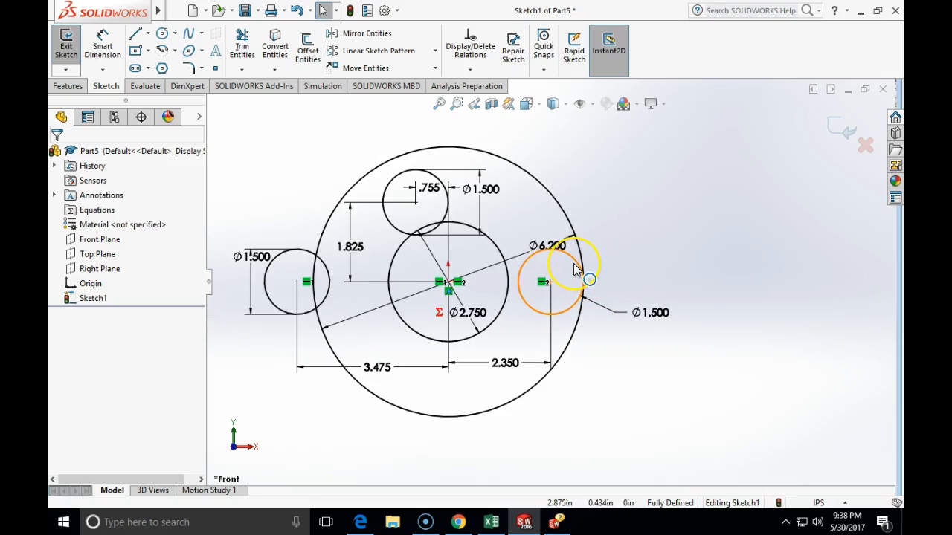
pyautogui.scroll(-3, 516, 275)
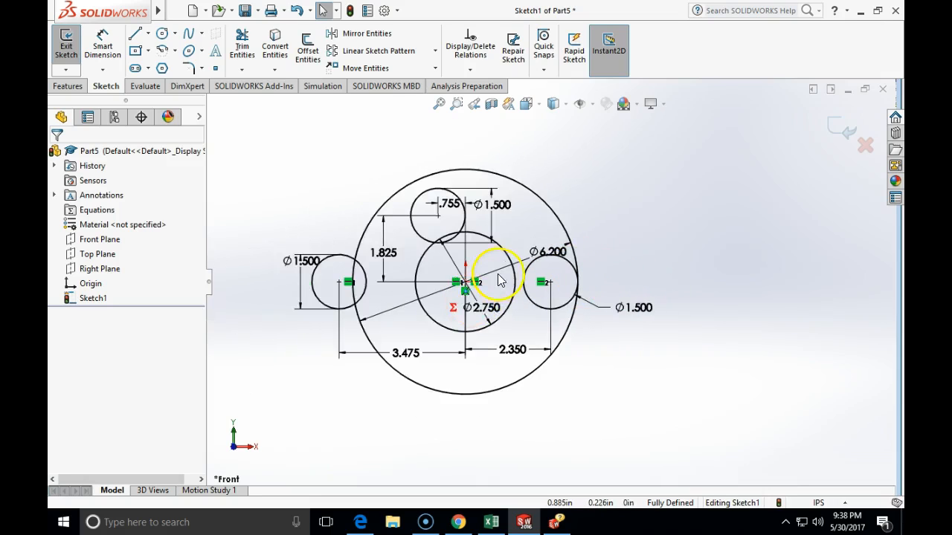
pyautogui.scroll(2, 567, 288)
pyautogui.scroll(-1, 569, 291)
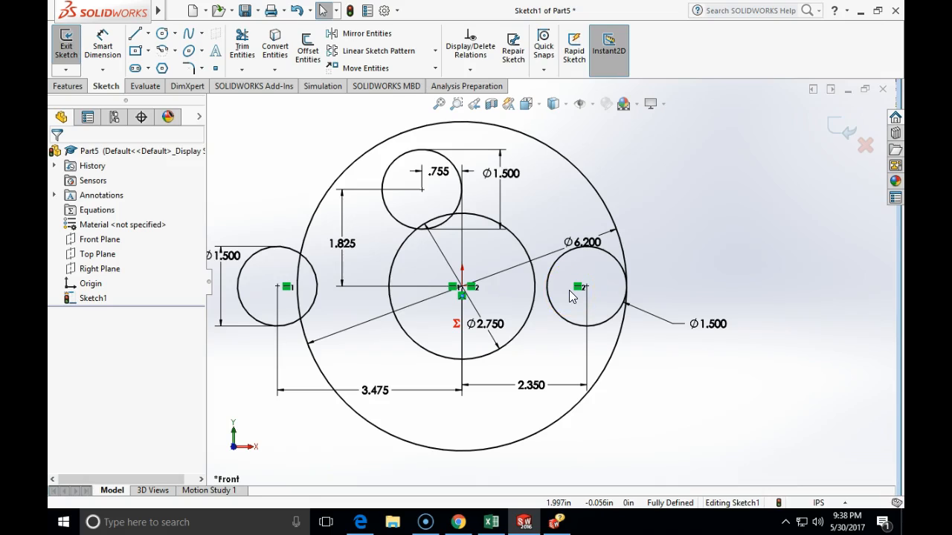
pyautogui.click(148, 34)
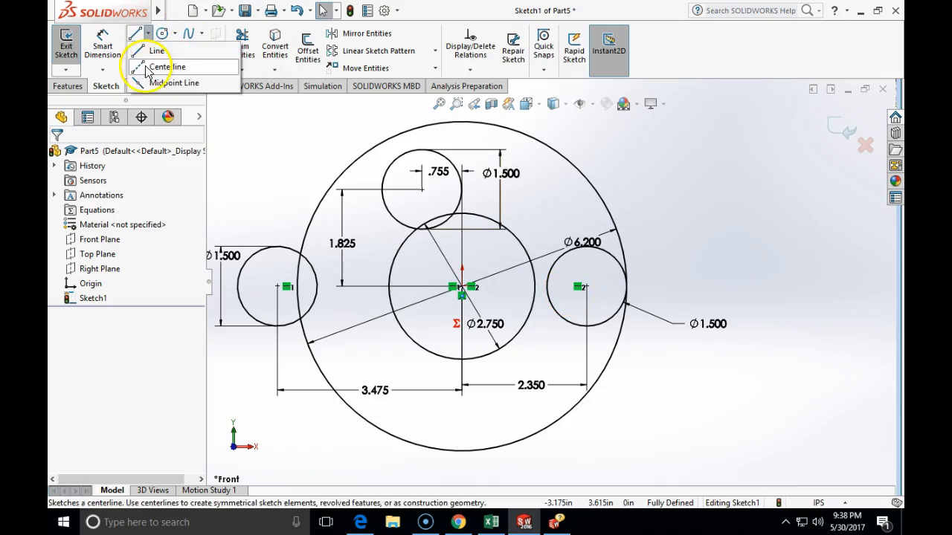
pyautogui.click(162, 64)
pyautogui.moveTo(586, 287)
pyautogui.mouseDown()
pyautogui.moveTo(489, 296)
pyautogui.moveTo(462, 287)
pyautogui.mouseUp()
pyautogui.press('Escape')
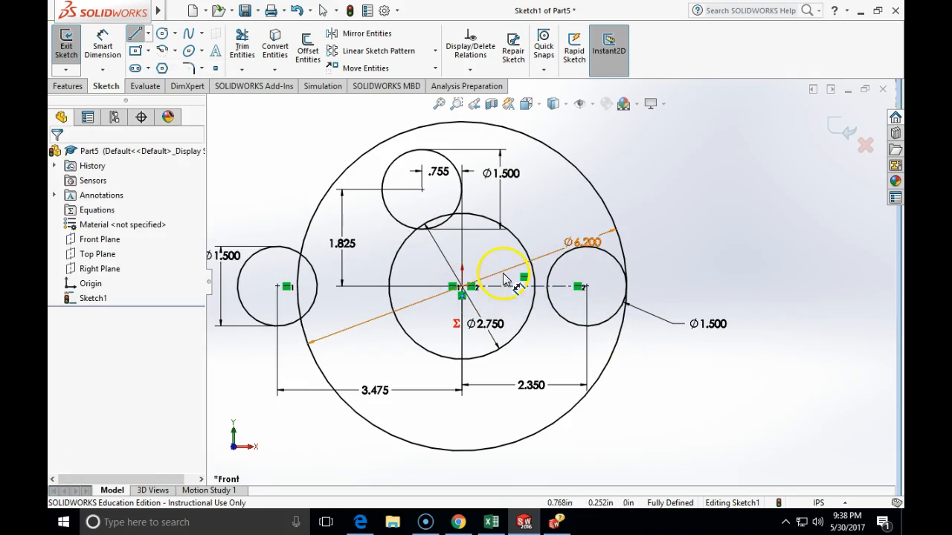
# Sketch an angled centerline from the origin up and to the right, about 39.5° above the horizontal one, ending inside the large circle.
pyautogui.click(149, 34)
pyautogui.click(163, 64)
pyautogui.click(461, 287)
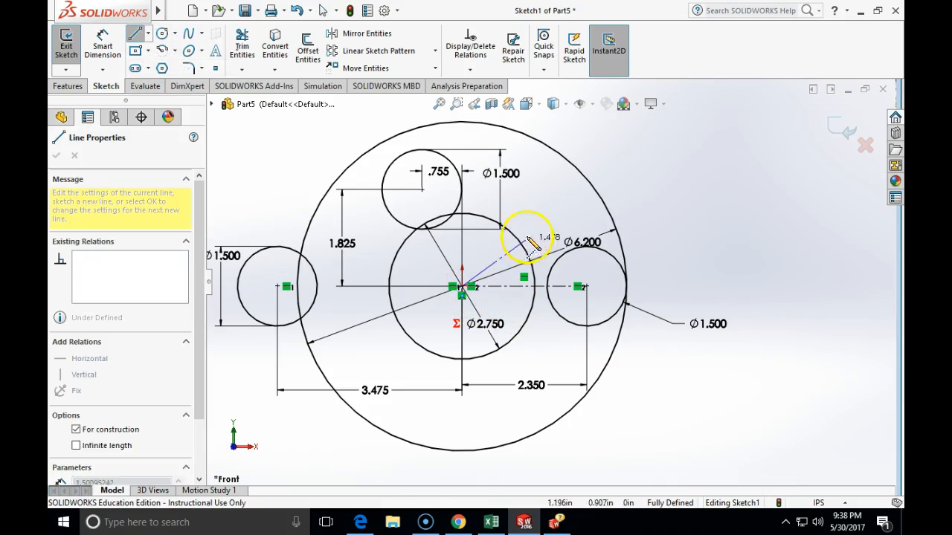
pyautogui.click(562, 205)
pyautogui.press('Escape')
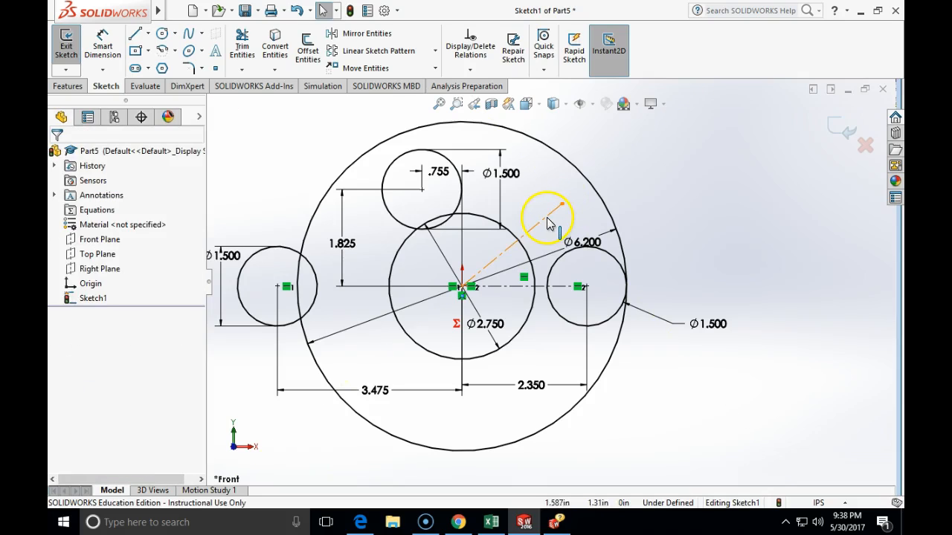
# Make the angled centerline and the horizontal centerline equal in length with an Equal relation.
pyautogui.click(548, 223)
pyautogui.keyDown('ctrl'); pyautogui.click(550, 297); pyautogui.keyUp('ctrl')
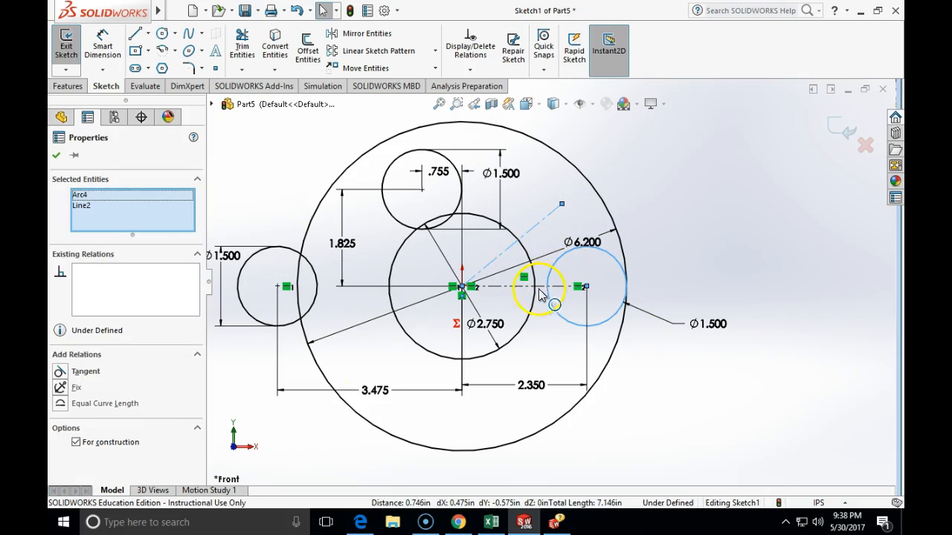
pyautogui.press('Escape')
pyautogui.click(539, 221)
pyautogui.keyDown('ctrl'); pyautogui.click(545, 287); pyautogui.keyUp('ctrl')
pyautogui.click(78, 451)
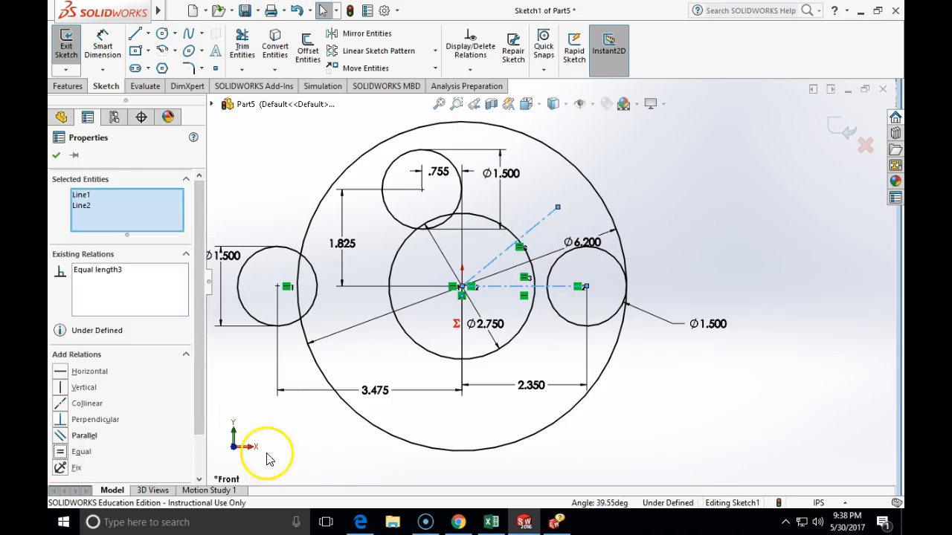
pyautogui.press('Escape')
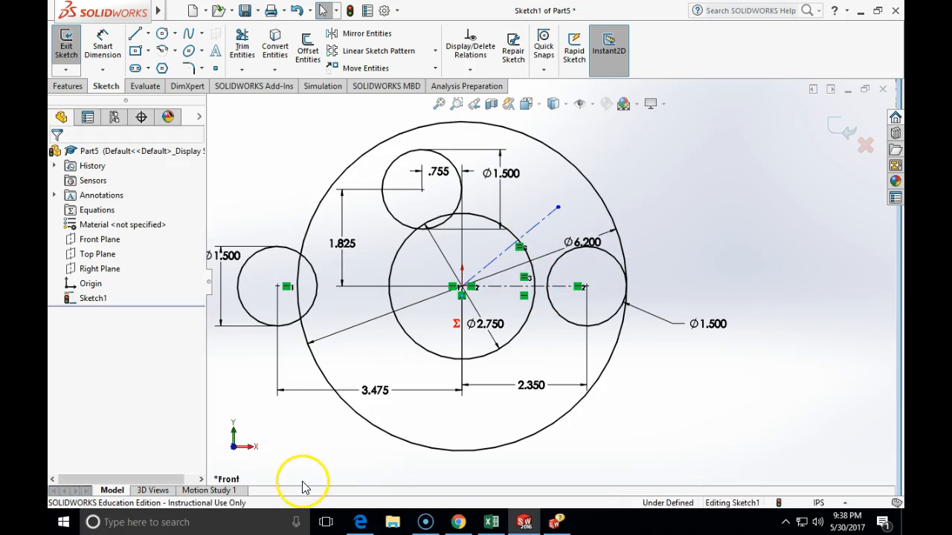
# Check the slot angle in the Chrome drawing, try dimensioning the angled centerline against the right circle, and delete that dimension.
pyautogui.click(459, 519)
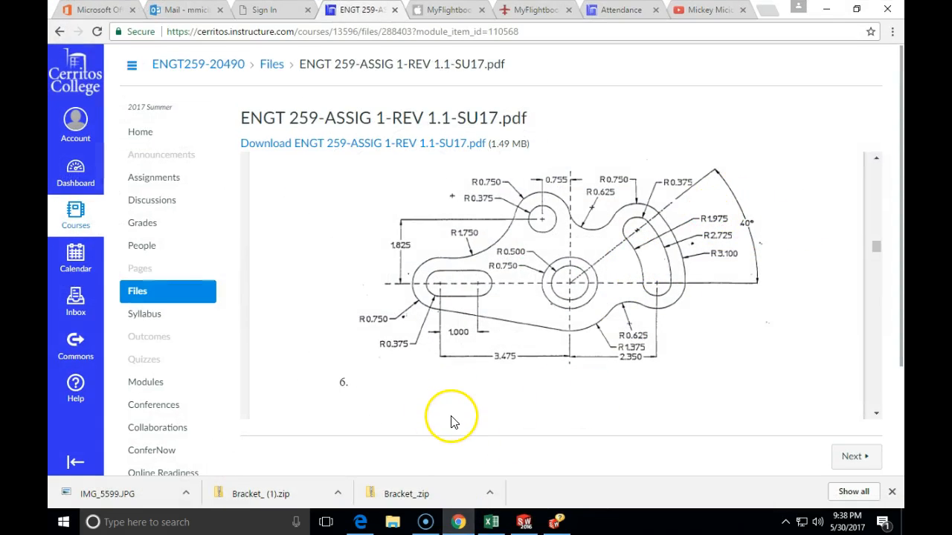
pyautogui.click(522, 522)
pyautogui.click(102, 45)
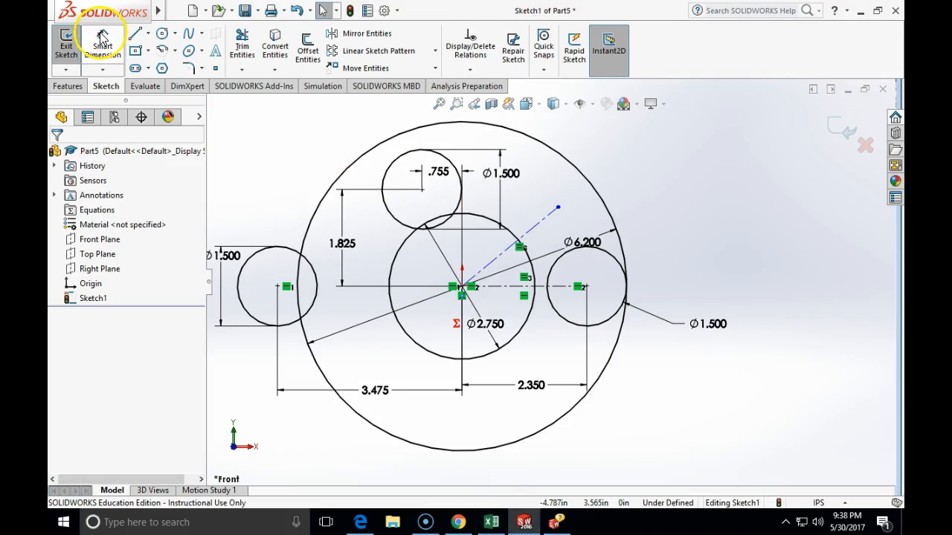
pyautogui.click(544, 218)
pyautogui.click(551, 293)
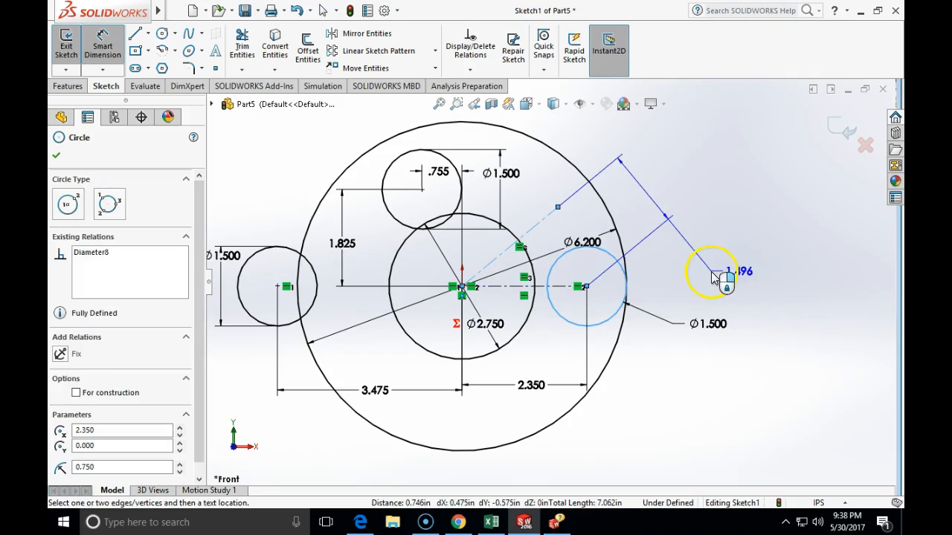
pyautogui.click(711, 270)
pyautogui.press('Return')
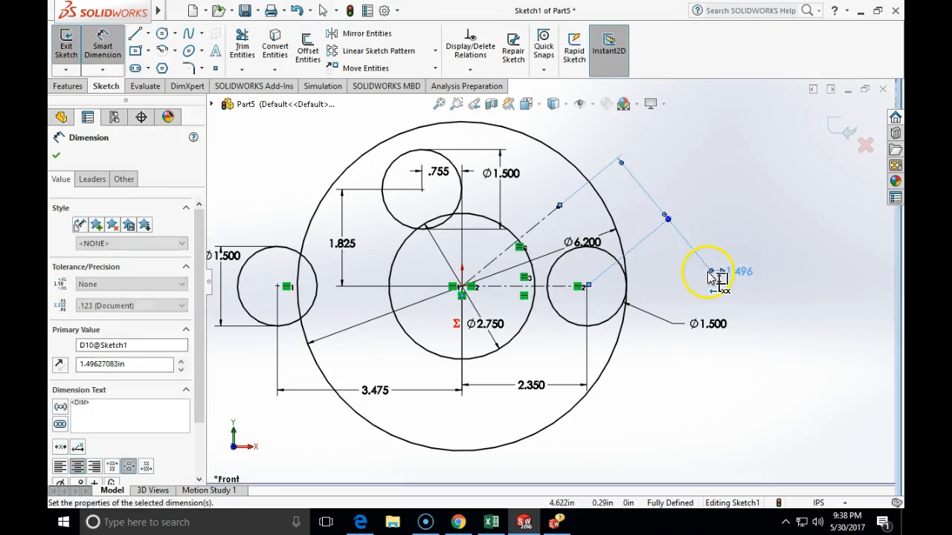
pyautogui.press('Escape')
pyautogui.click(680, 240)
pyautogui.press('Delete')
# Dimension the angle between the angled and horizontal centerlines as 40°.
pyautogui.click(125, 48)
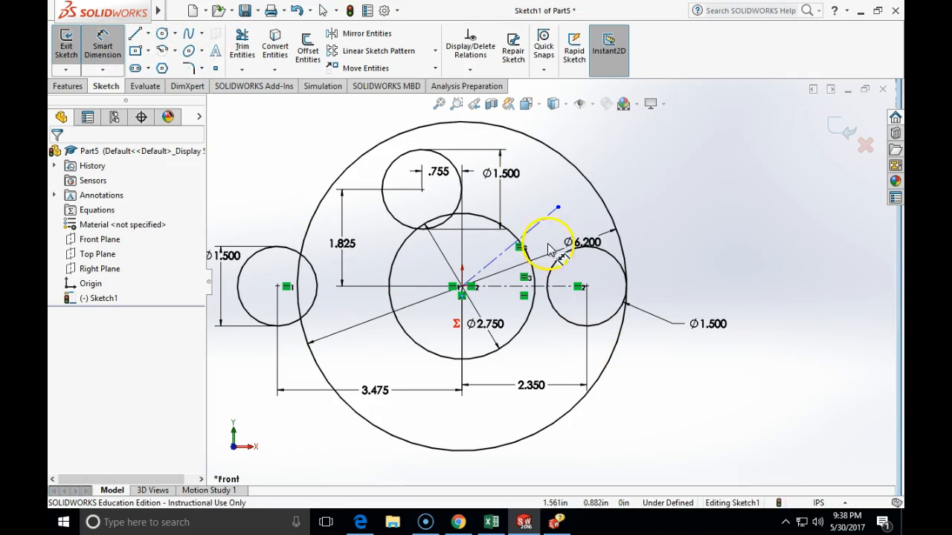
pyautogui.click(524, 235)
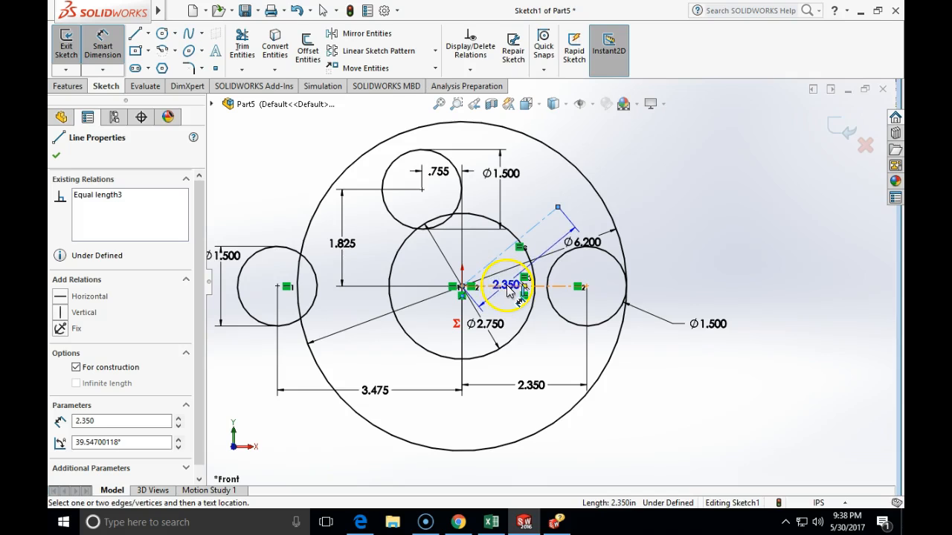
pyautogui.click(509, 287)
pyautogui.click(545, 272)
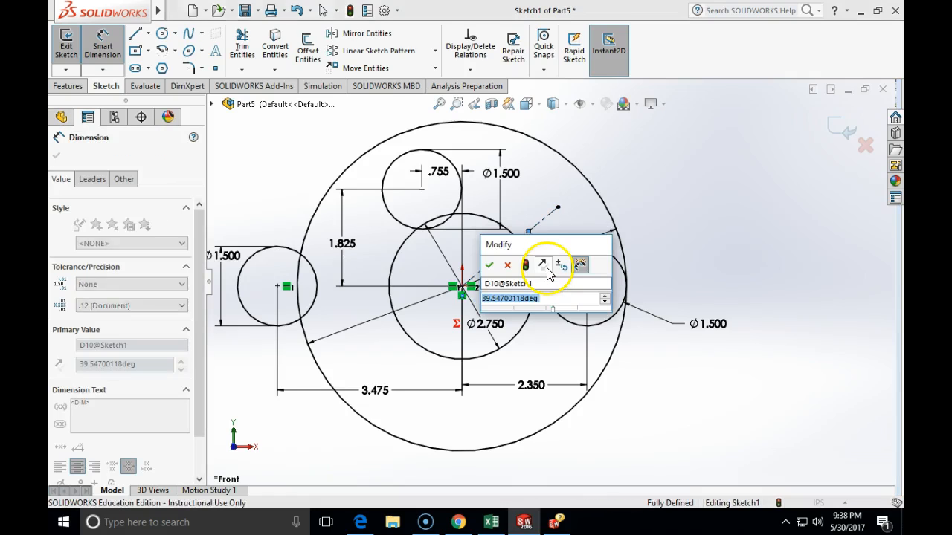
pyautogui.write('40')
pyautogui.press('Return')
pyautogui.press('Escape')
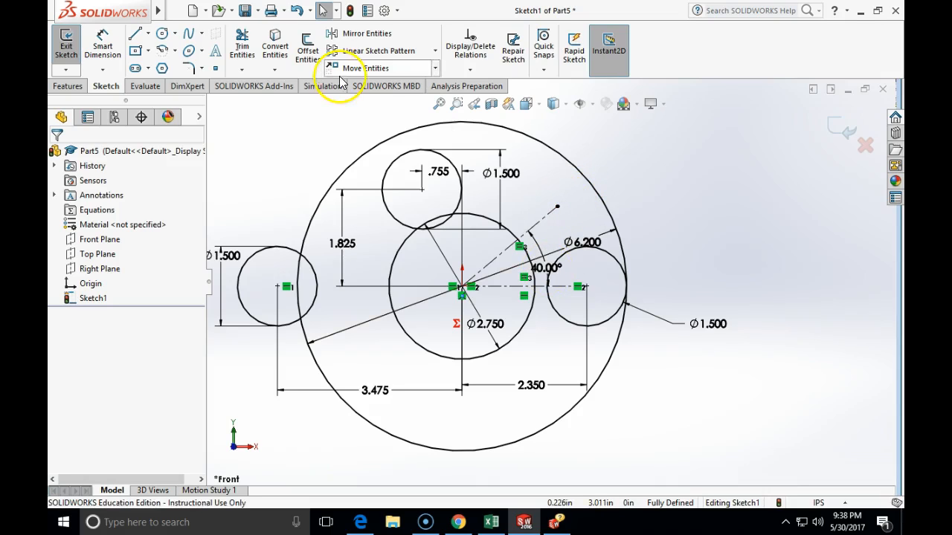
# Sketch a circle of 0.75 in radius centred on the angled centerline's free end and tangent to the 6.2 in circle.
pyautogui.click(162, 34)
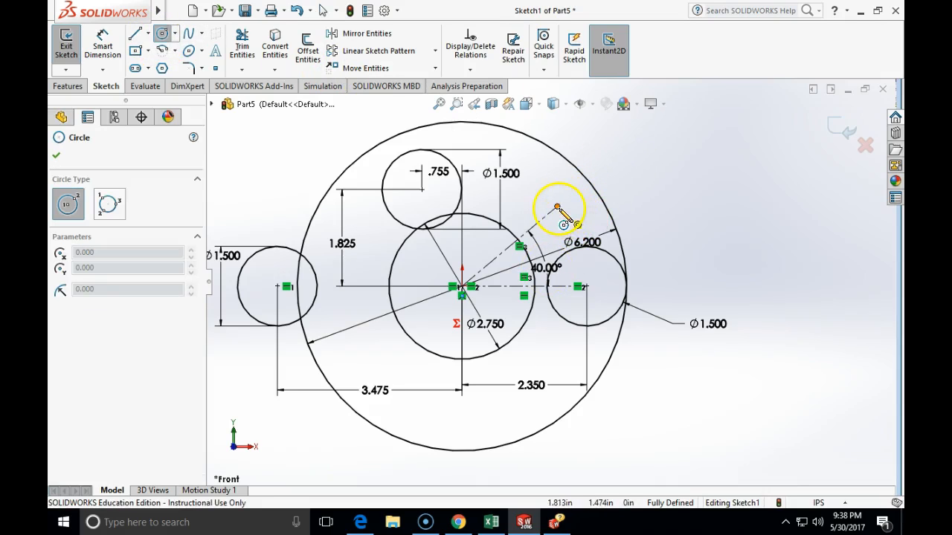
pyautogui.click(556, 207)
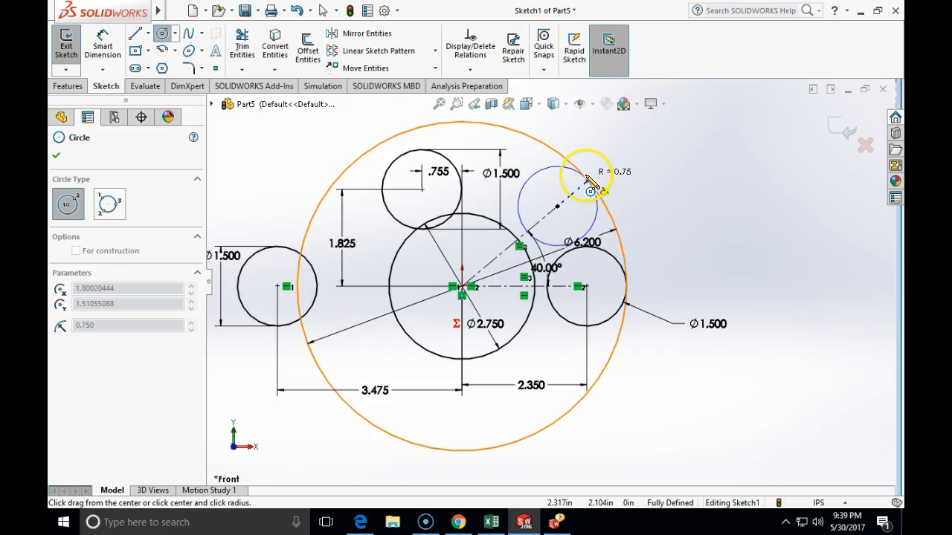
pyautogui.click(586, 178)
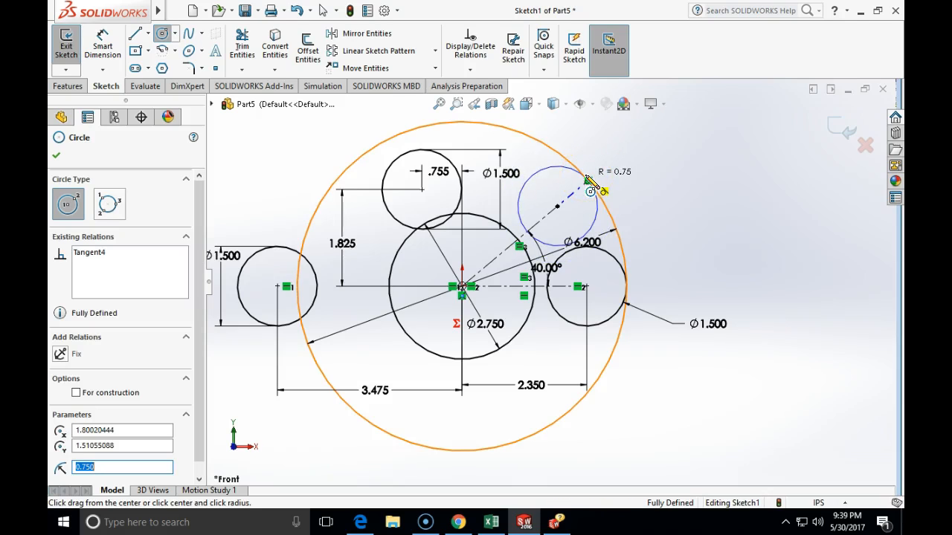
pyautogui.press('Escape')
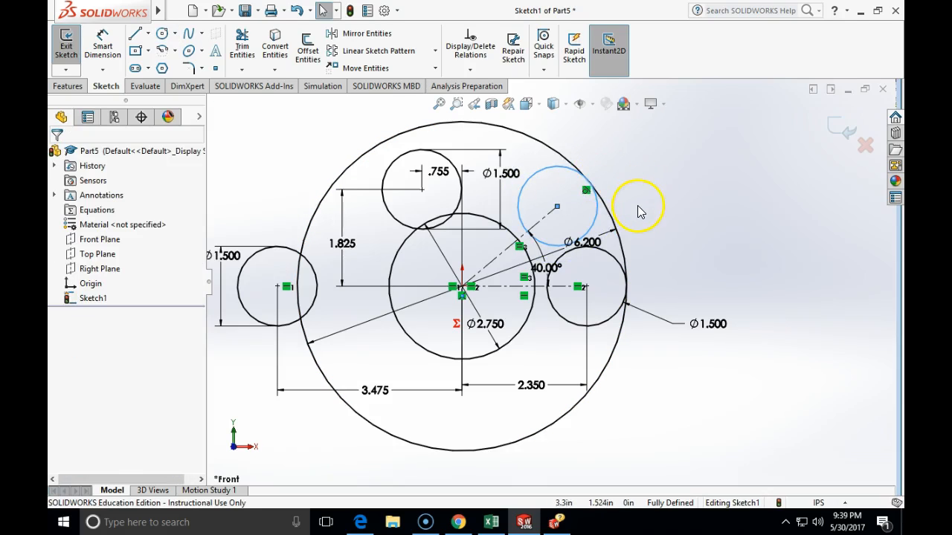
# Try to add a diameter dimension to the circle at the end of the angled centerline.
pyautogui.click(102, 46)
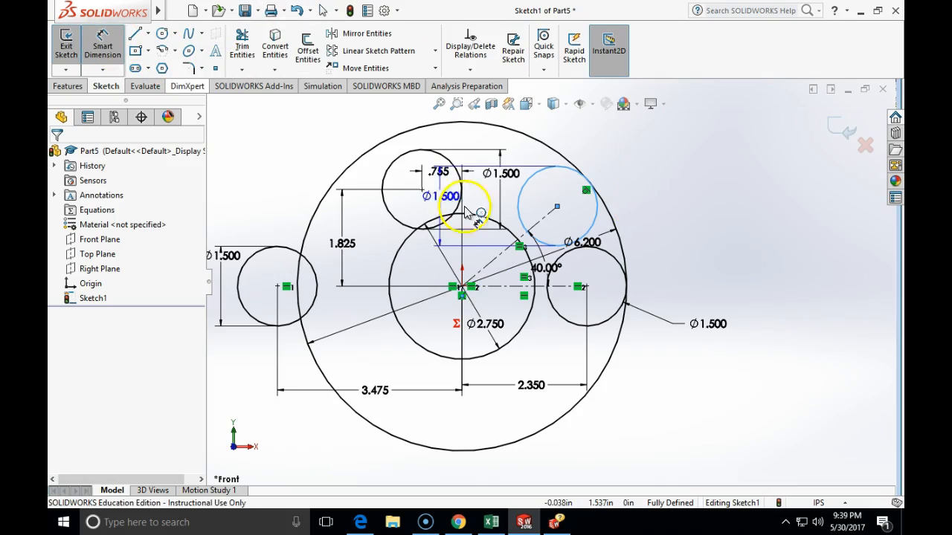
pyautogui.click(559, 196)
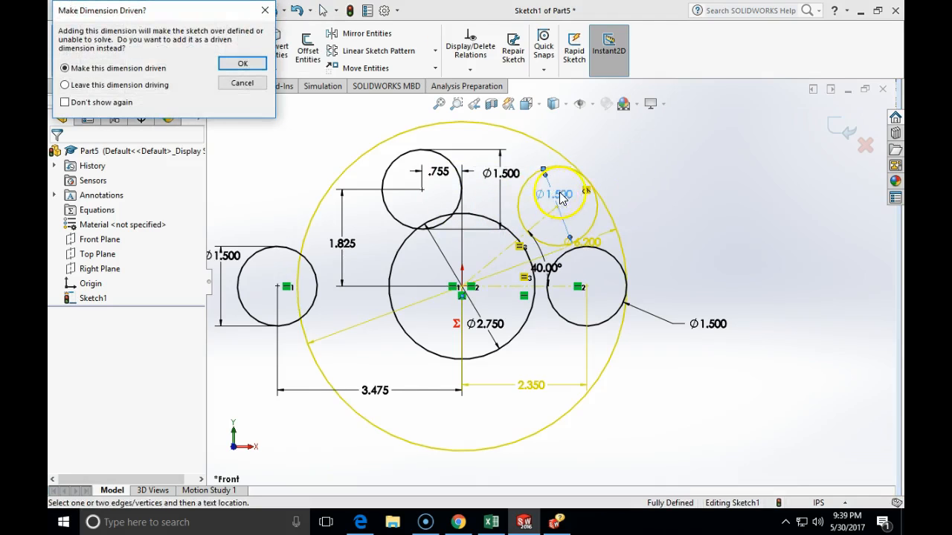
pyautogui.press('Escape')
pyautogui.press('Escape')
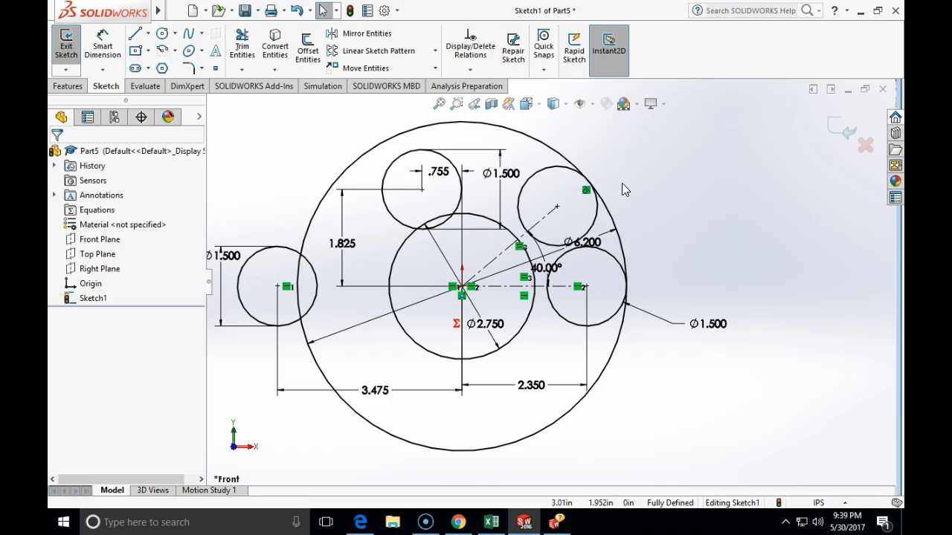
# Consult the assignment drawing in Chrome and sketch a circle about 2.19 in in diameter in the empty space above the large circle.
pyautogui.click(459, 522)
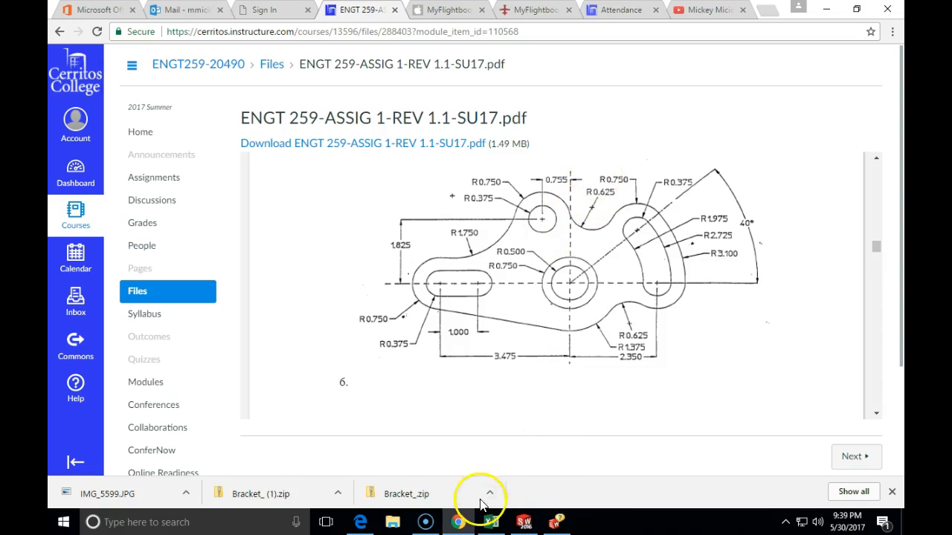
pyautogui.click(524, 523)
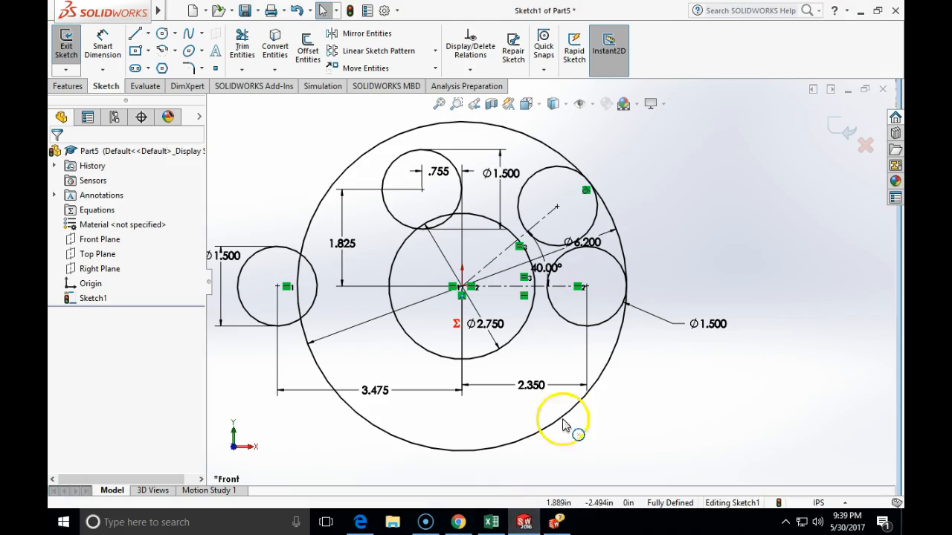
pyautogui.press('f')
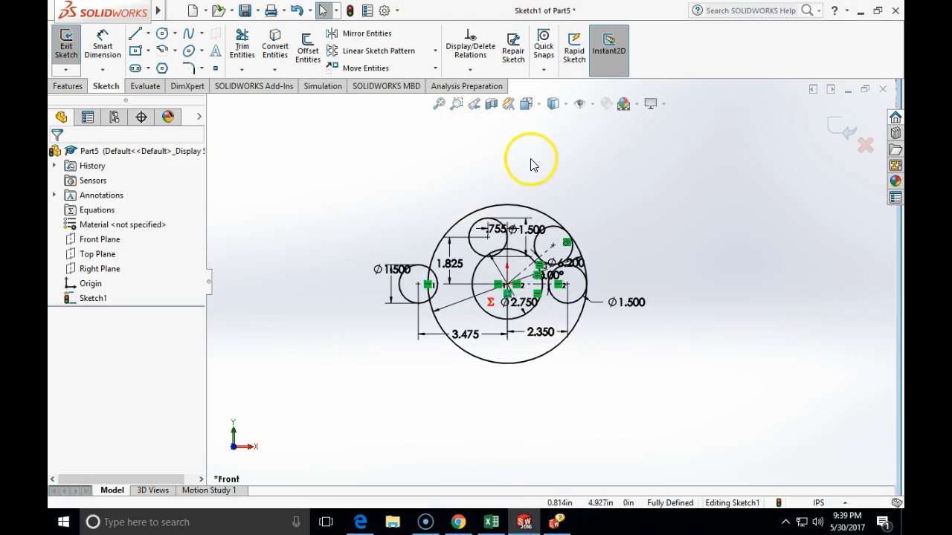
pyautogui.click(162, 33)
pyautogui.click(540, 152)
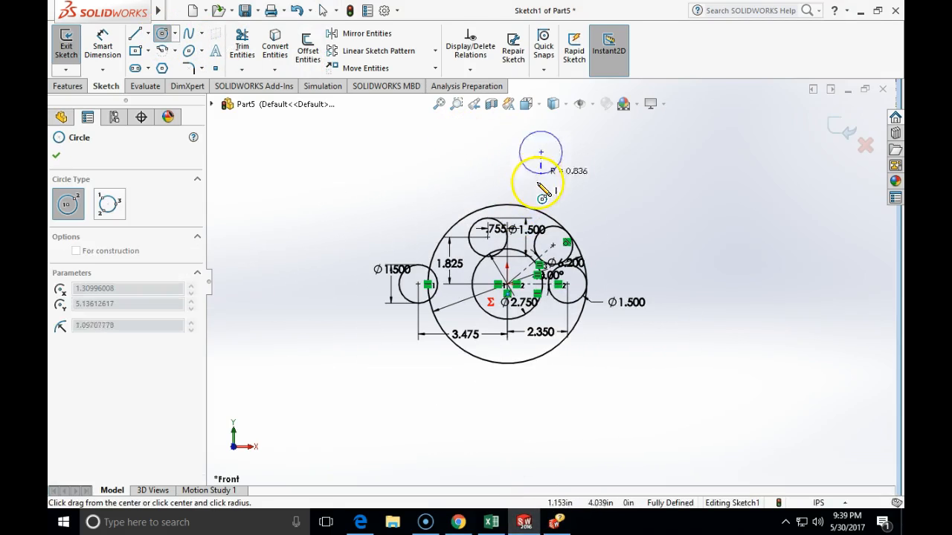
pyautogui.click(544, 192)
# Dimension the diameter of the circle above the large circle as .625*2 in.
pyautogui.click(102, 46)
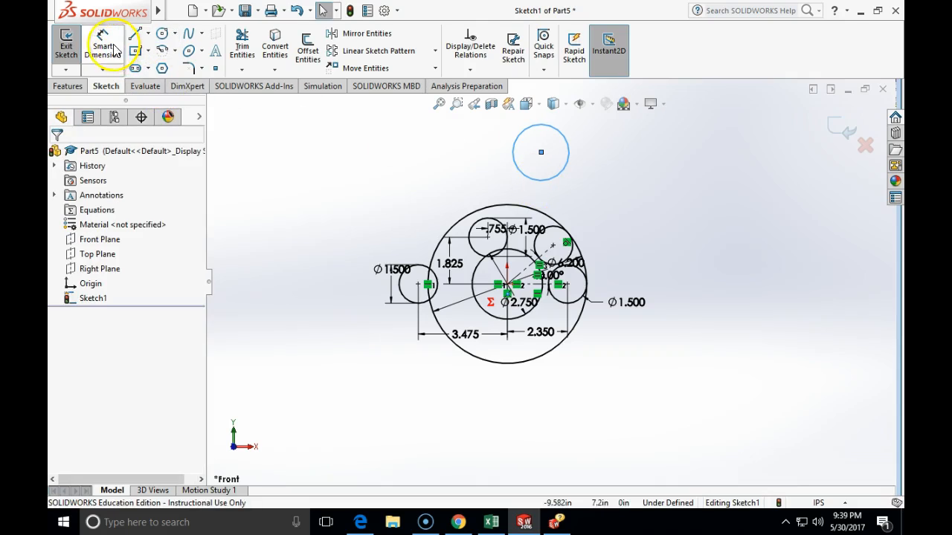
pyautogui.click(563, 173)
pyautogui.click(610, 181)
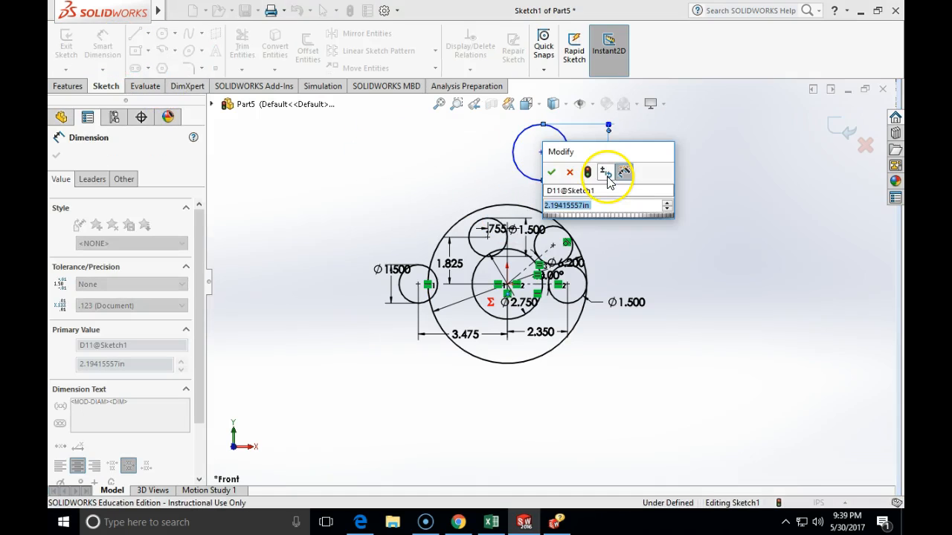
pyautogui.write('=.625*2')
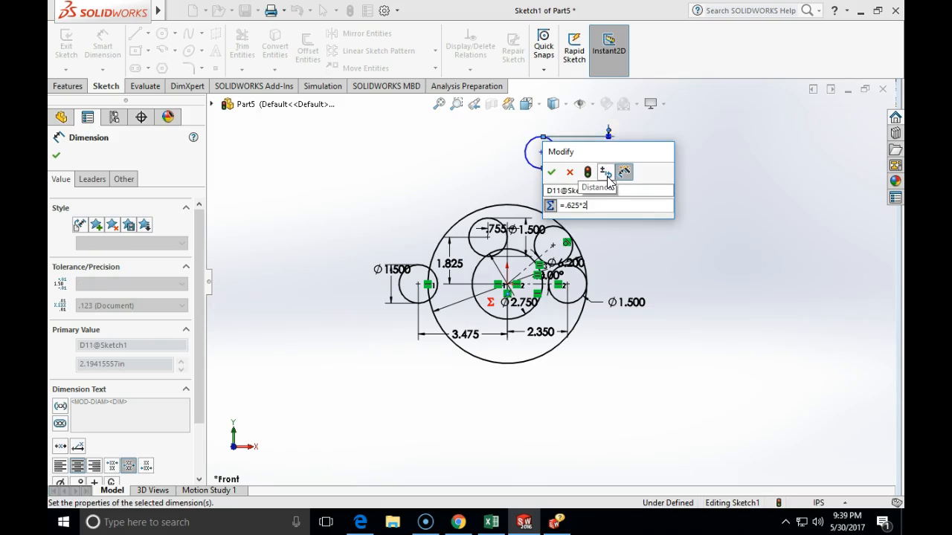
pyautogui.press('Escape')
pyautogui.hotkey('ctrl', 'Left')
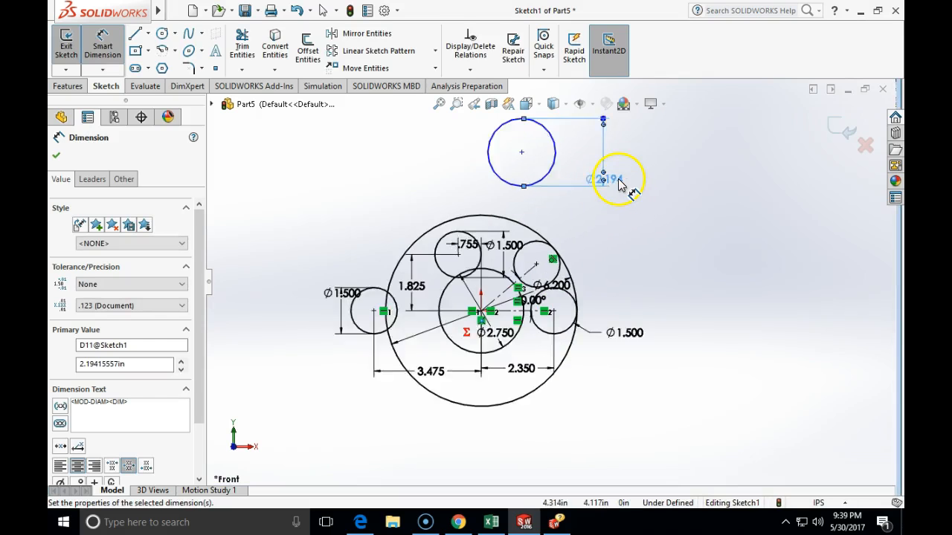
pyautogui.hotkey('ctrl', 'Down')
pyautogui.press('Escape')
pyautogui.click(572, 207)
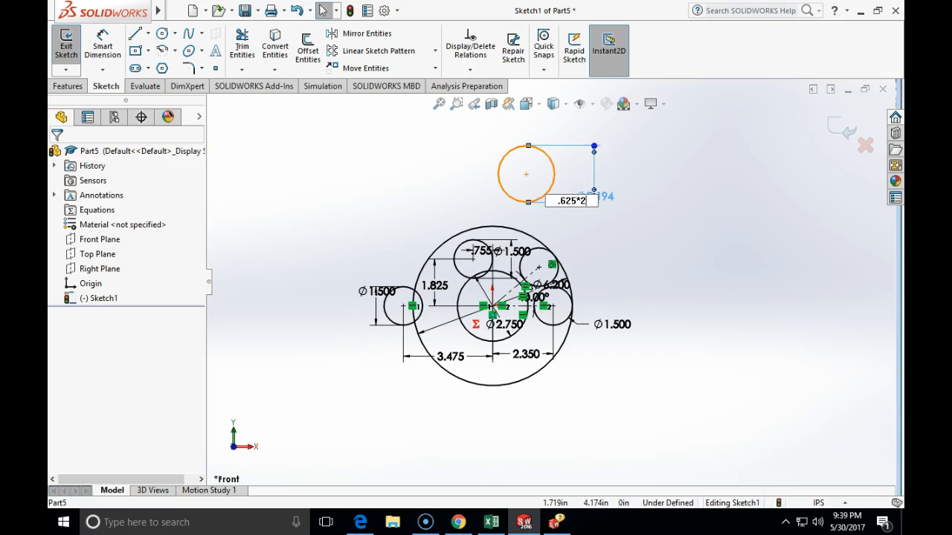
pyautogui.press('Return')
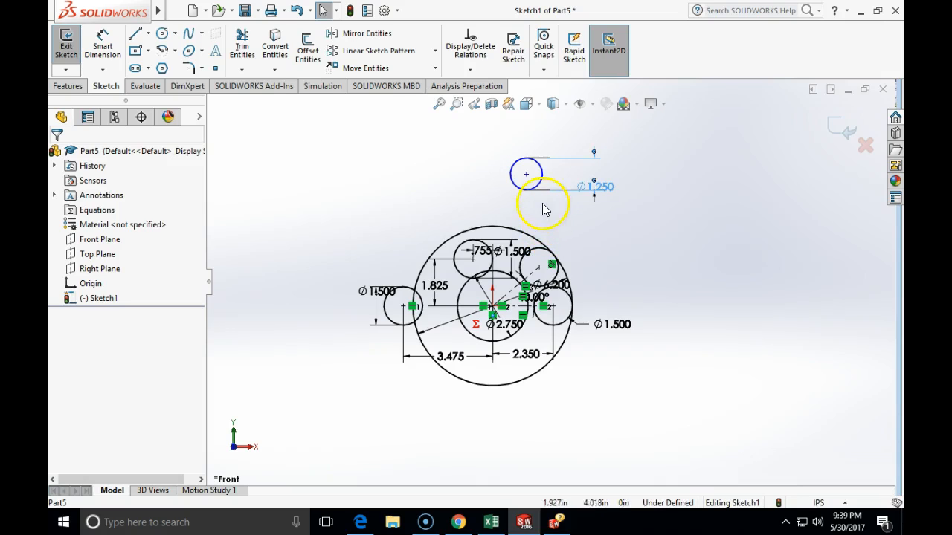
# Check the assignment drawing in Chrome and make the 1.25 in circle tangent to the 1.5 in circle located by the 0.755 and 1.825 dimensions.
pyautogui.click(513, 190)
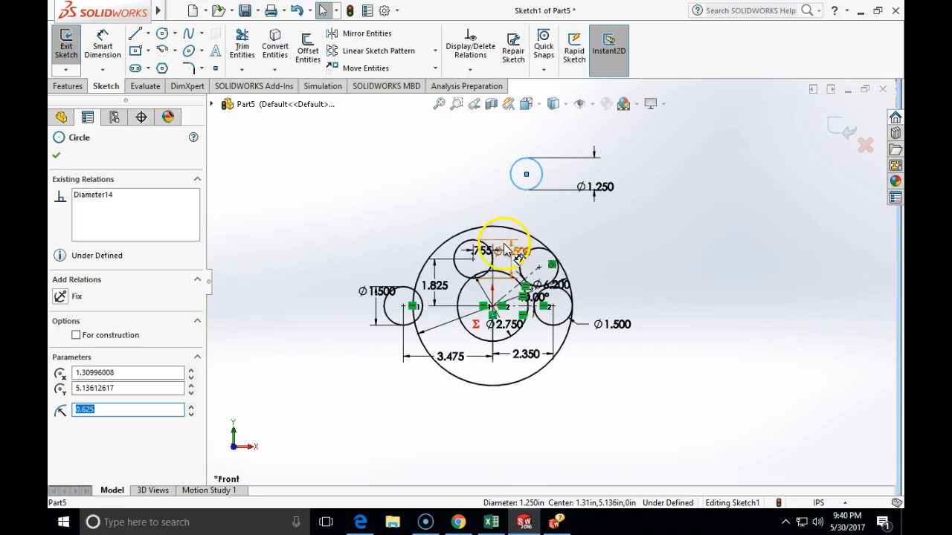
pyautogui.click(458, 522)
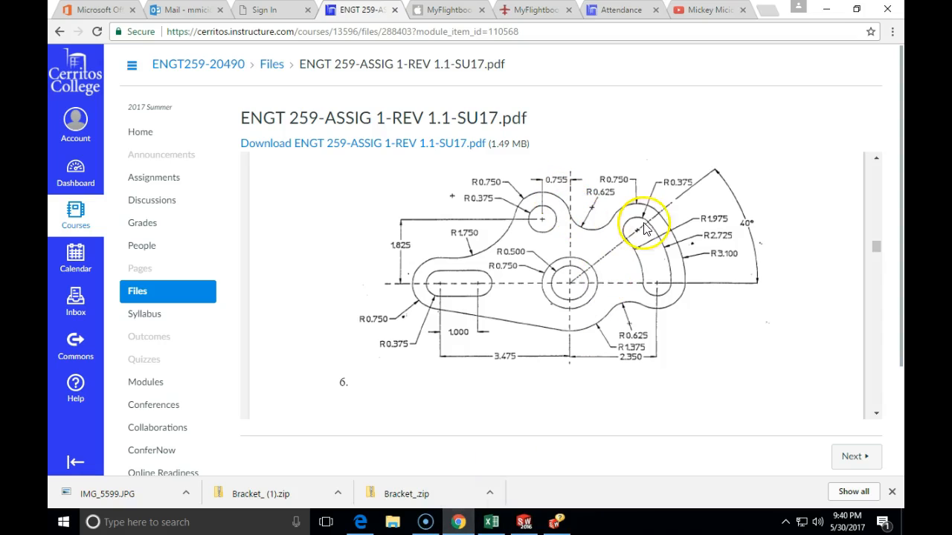
pyautogui.click(523, 522)
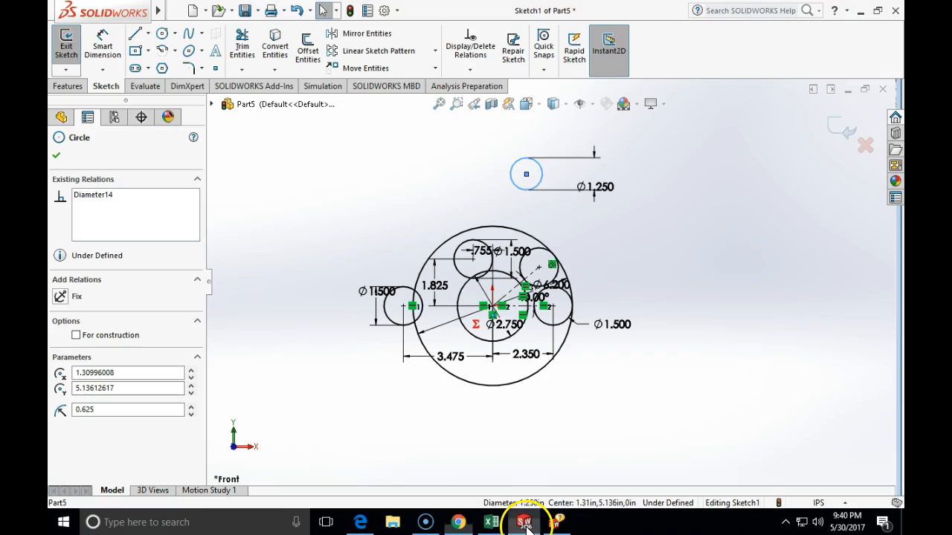
pyautogui.click(505, 191)
pyautogui.click(520, 190)
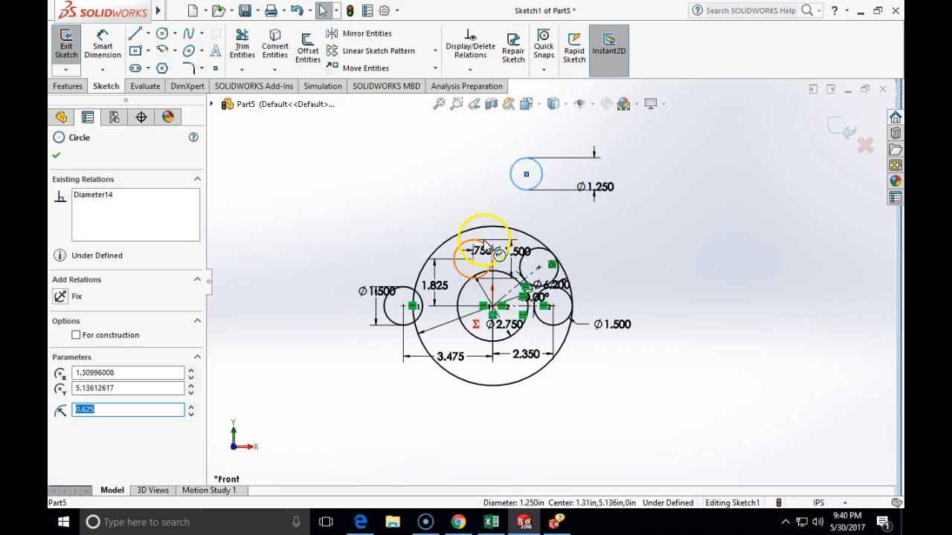
pyautogui.scroll(3, 494, 255)
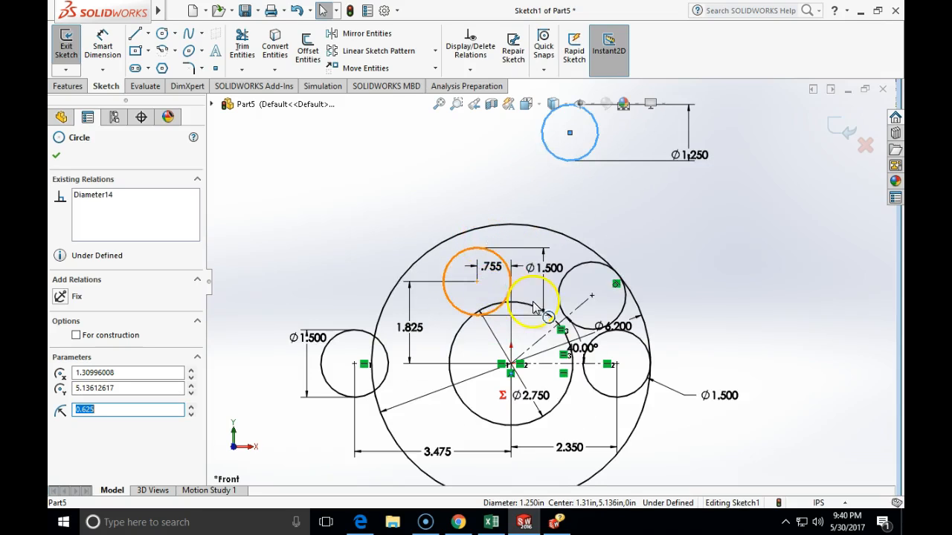
pyautogui.keyDown('ctrl'); pyautogui.click(499, 261); pyautogui.keyUp('ctrl')
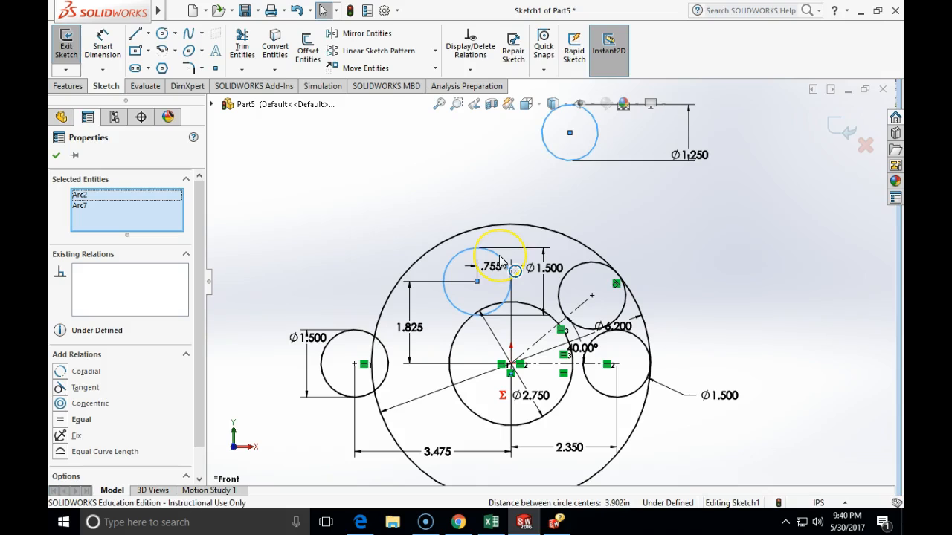
pyautogui.click(60, 389)
pyautogui.click(326, 221)
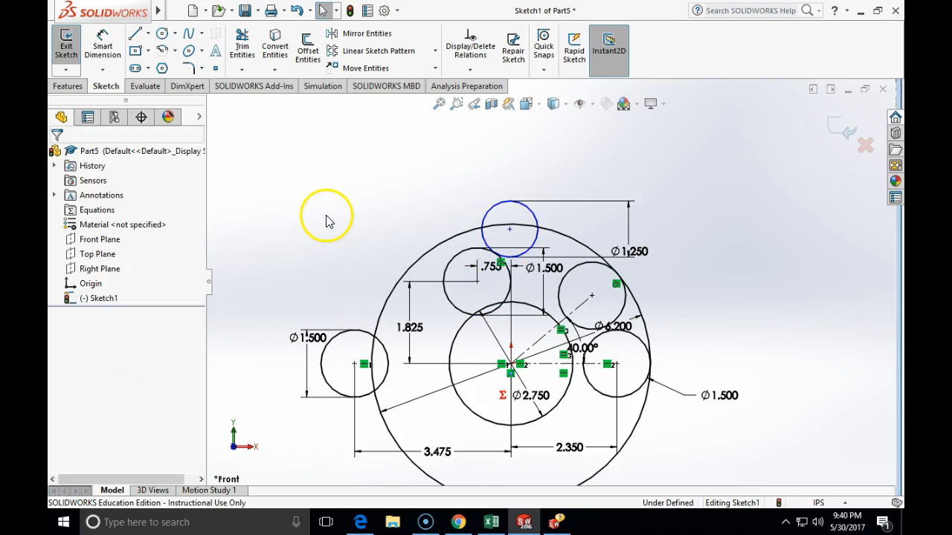
# Make the 1.25 in circle tangent to the circle at the free end of the angled centerline.
pyautogui.click(572, 275)
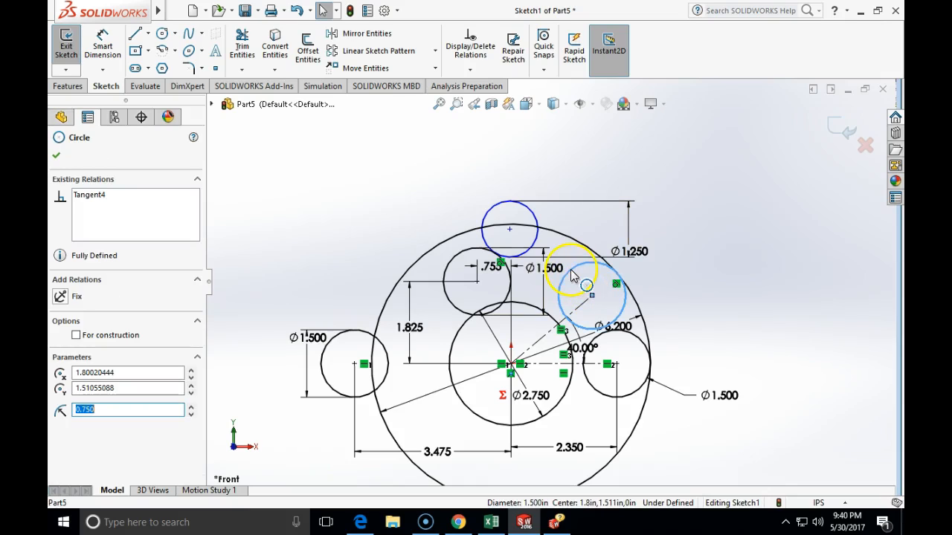
pyautogui.keyDown('ctrl'); pyautogui.click(537, 238); pyautogui.keyUp('ctrl')
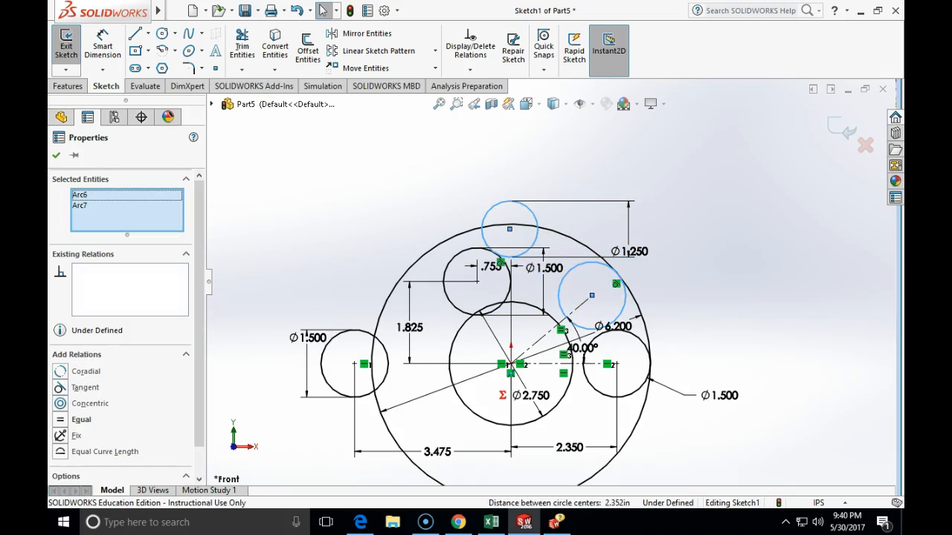
pyautogui.click(67, 387)
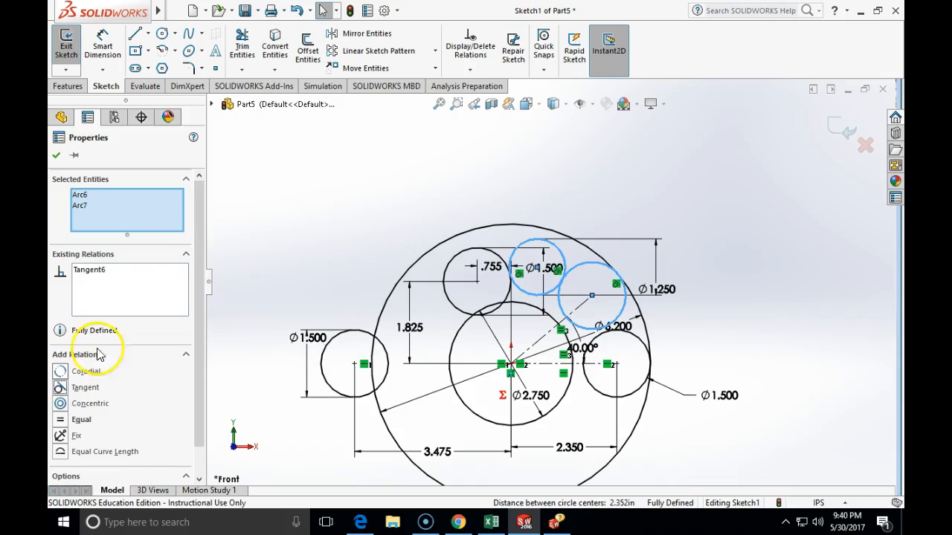
pyautogui.click(57, 156)
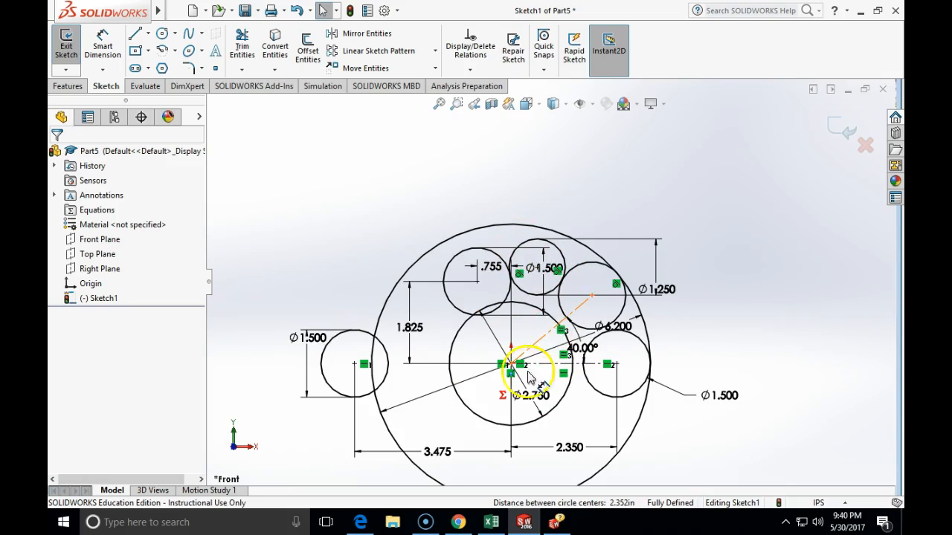
# Consult the assignment drawing in Chrome and sketch a circle about 2.29 in in diameter in the empty space up and left of the large circle.
pyautogui.click(524, 520)
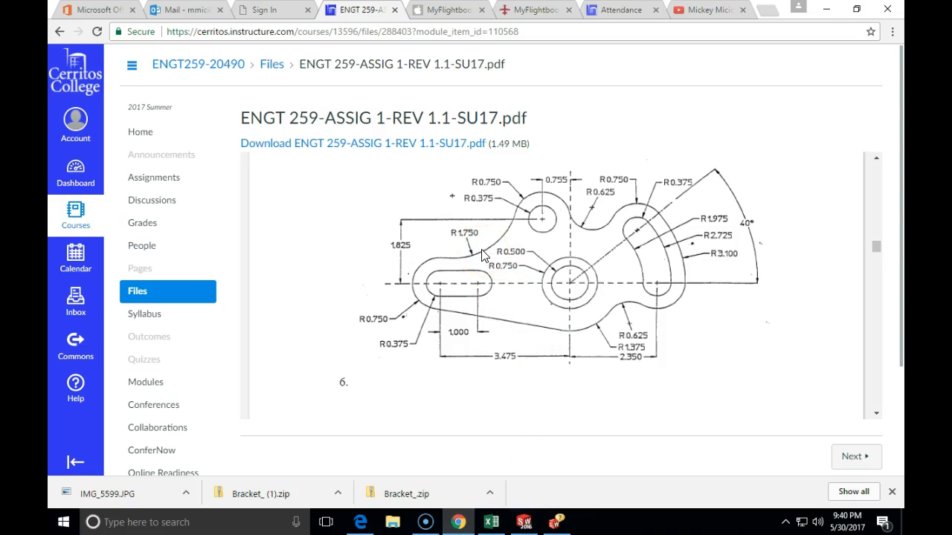
pyautogui.click(524, 521)
pyautogui.click(162, 33)
pyautogui.moveTo(301, 172); pyautogui.dragTo(332, 218)
pyautogui.press('Escape')
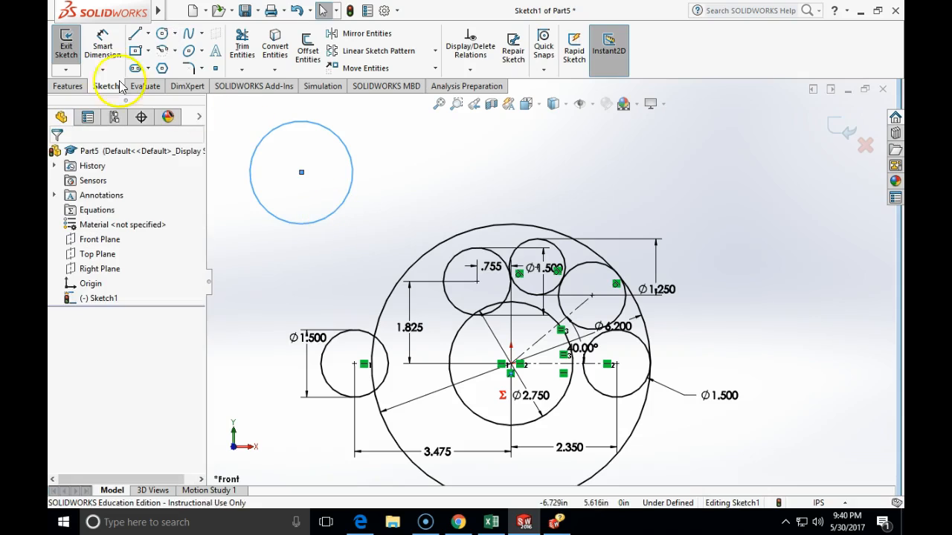
# Dimension the new circle's diameter with the equation =2*1.750.
pyautogui.click(102, 46)
pyautogui.click(329, 214)
pyautogui.click(435, 182)
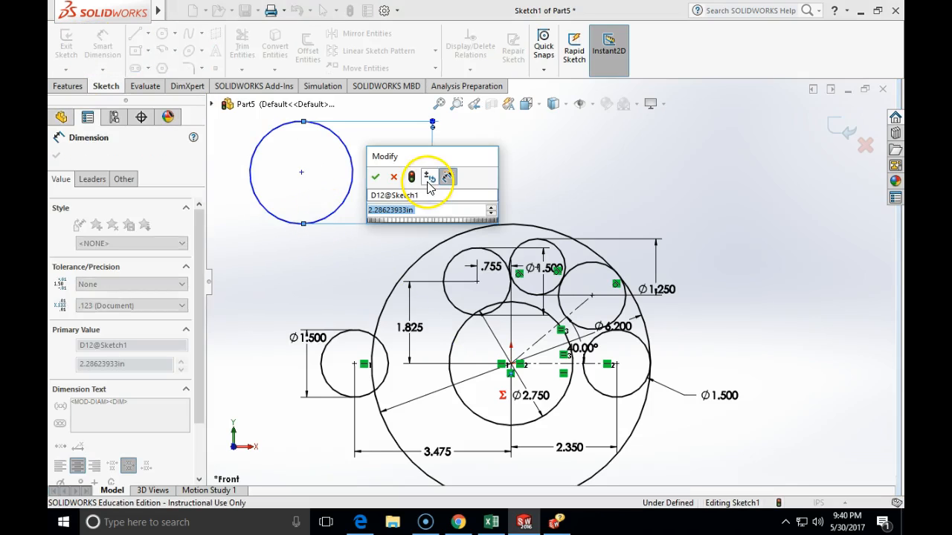
pyautogui.write('=2*1.750')
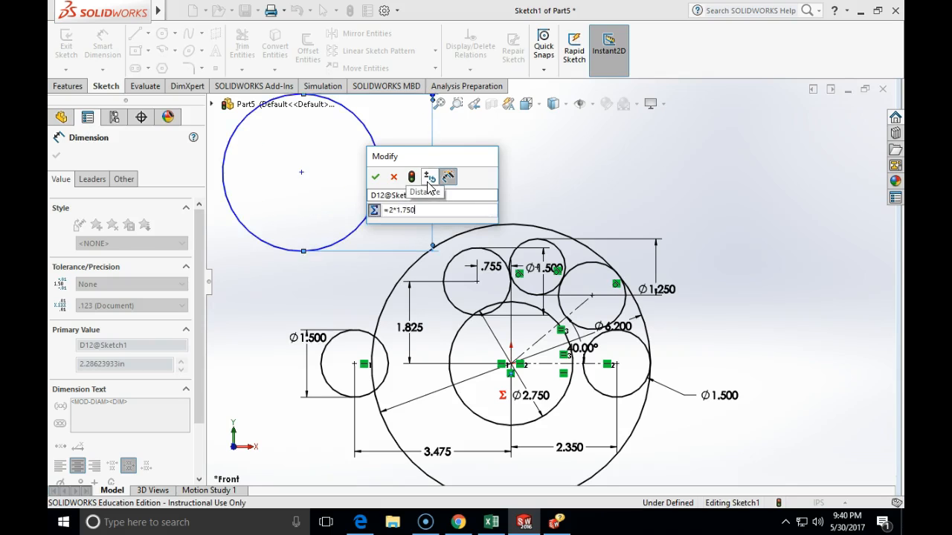
pyautogui.press('Escape')
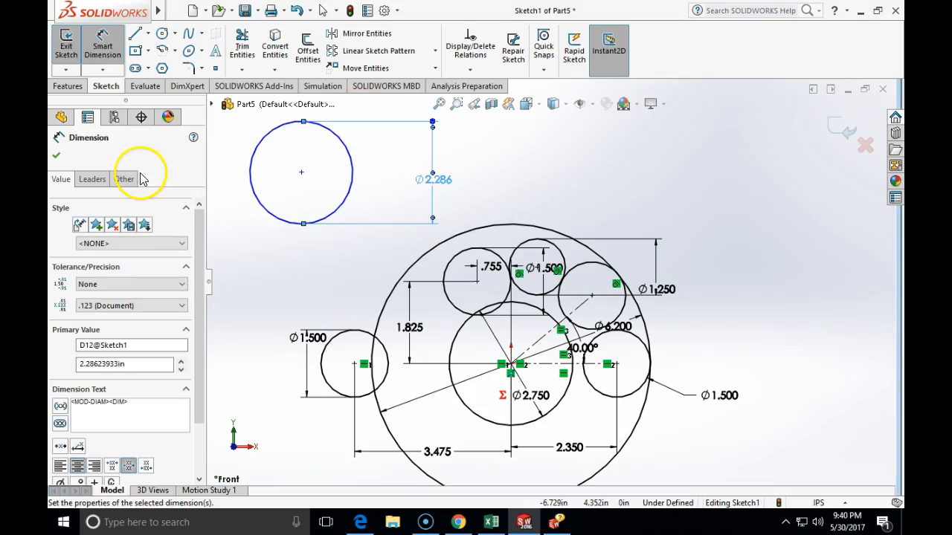
pyautogui.doubleClick(435, 182)
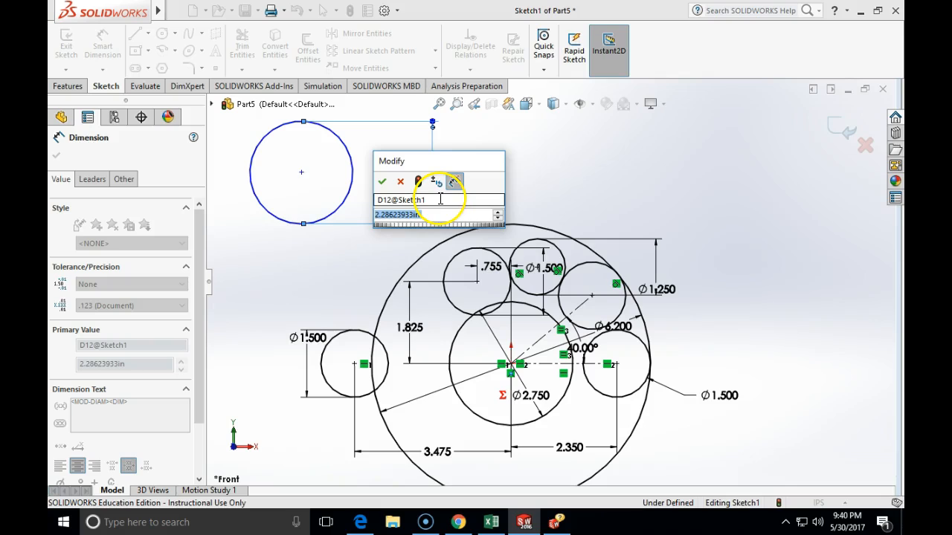
pyautogui.write('=2*1.750')
pyautogui.press('Return')
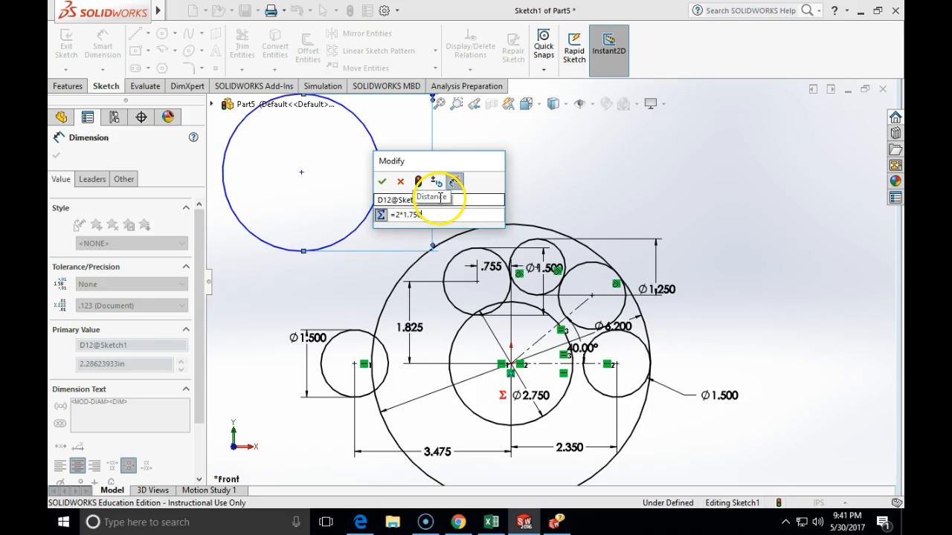
pyautogui.click(381, 182)
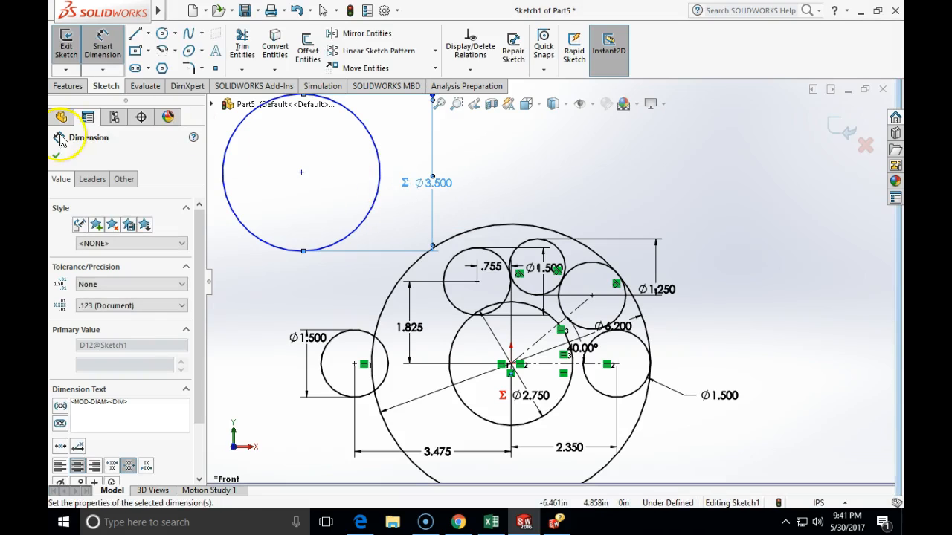
pyautogui.click(57, 154)
pyautogui.press('Escape')
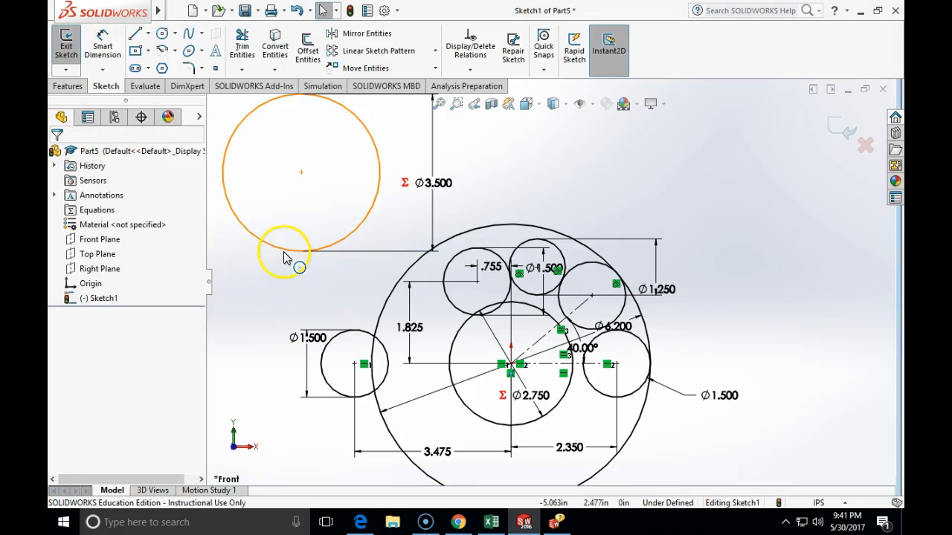
# Make the 3.5 in circle tangent to the 1.5 in circle at the far left of the profile.
pyautogui.click(285, 250)
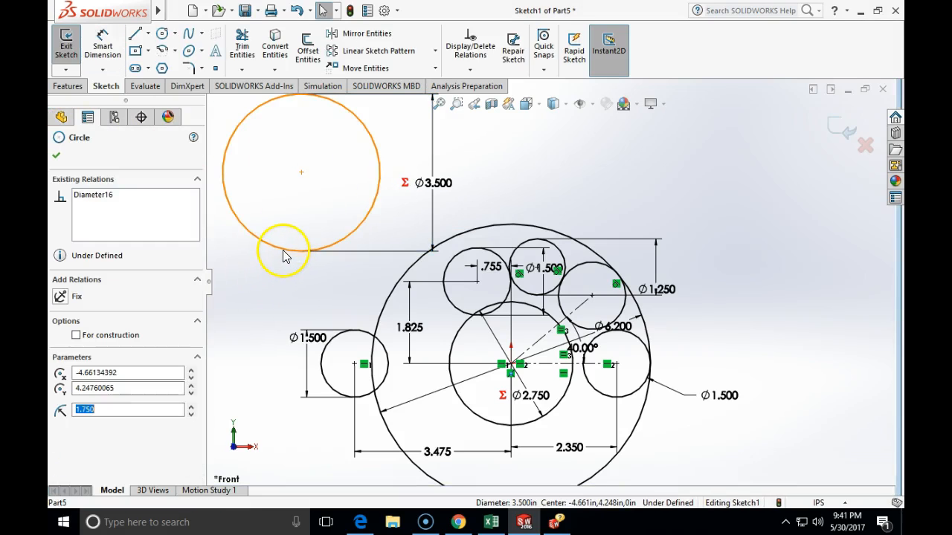
pyautogui.keyDown('ctrl'); pyautogui.click(355, 339); pyautogui.keyUp('ctrl')
pyautogui.click(61, 388)
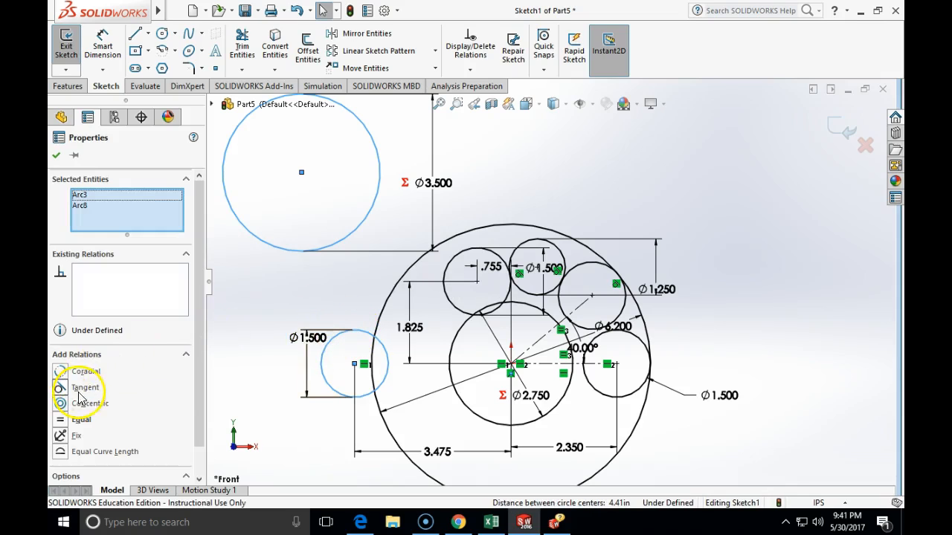
pyautogui.click(56, 154)
# Make the 3.5 in circle tangent to the 1.5 in circle located by the 0.755 and 1.825 dimensions.
pyautogui.click(394, 237)
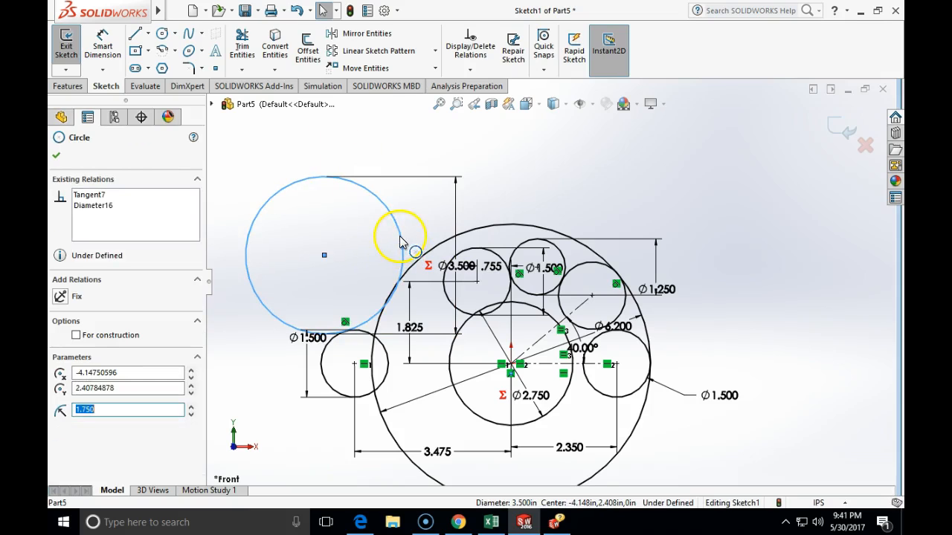
pyautogui.keyDown('ctrl'); pyautogui.click(469, 251); pyautogui.keyUp('ctrl')
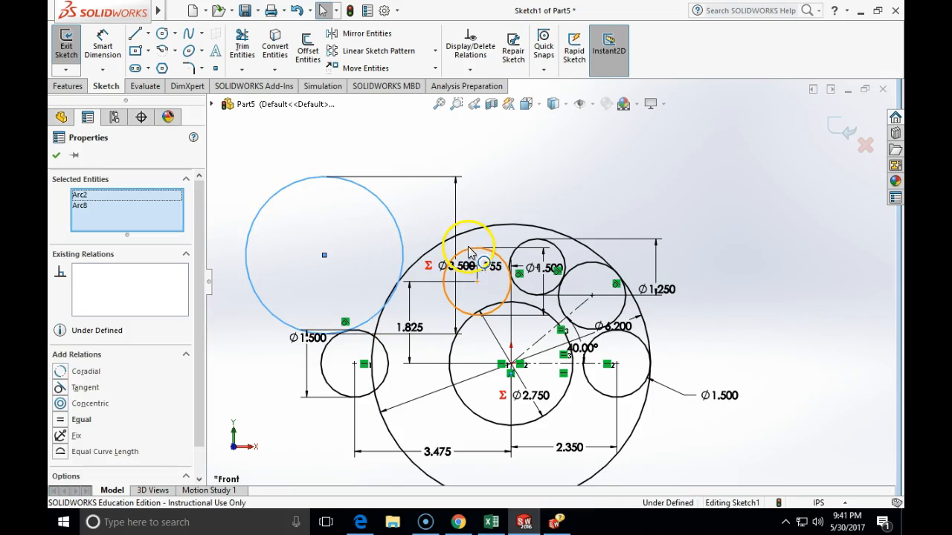
pyautogui.click(60, 387)
pyautogui.click(56, 155)
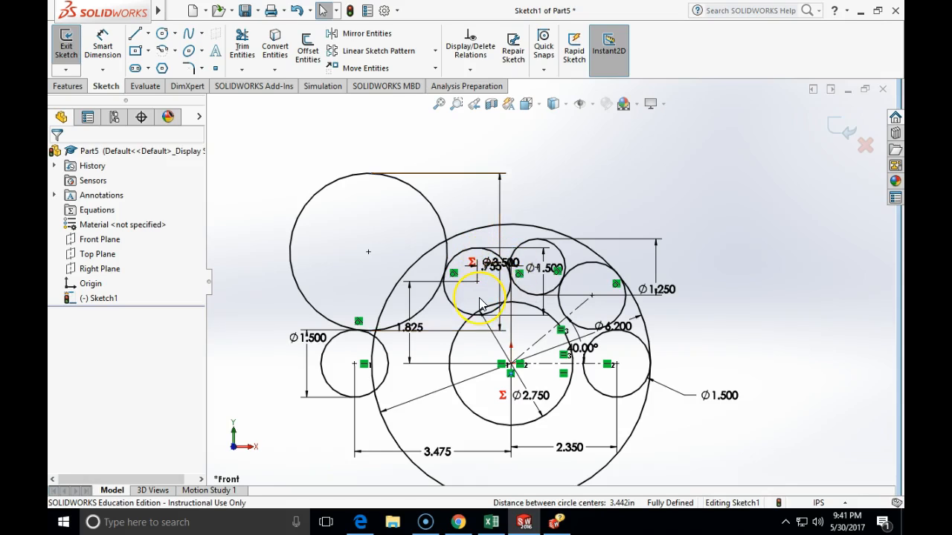
# Consult the assignment drawing in Chrome and sketch a line about 2.85 in long from the far-left 1.5 in circle's underside to the 2.75 in circle's underside.
pyautogui.scroll(2, 479, 301)
pyautogui.scroll(-2, 480, 302)
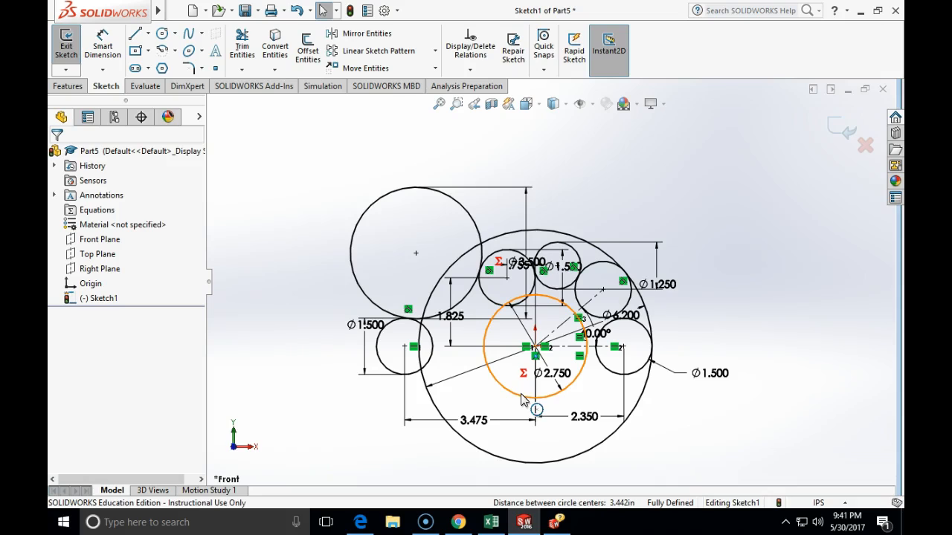
pyautogui.click(459, 522)
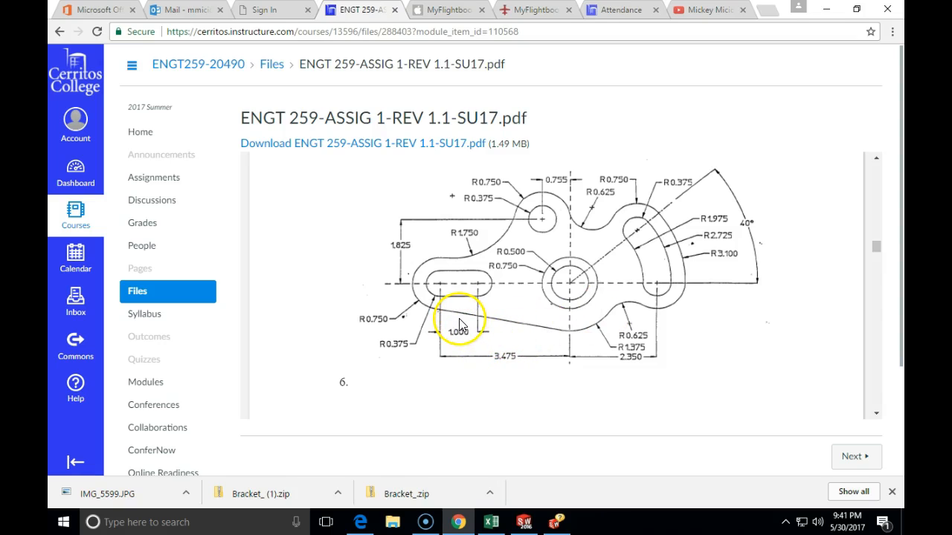
pyautogui.click(524, 521)
pyautogui.click(134, 33)
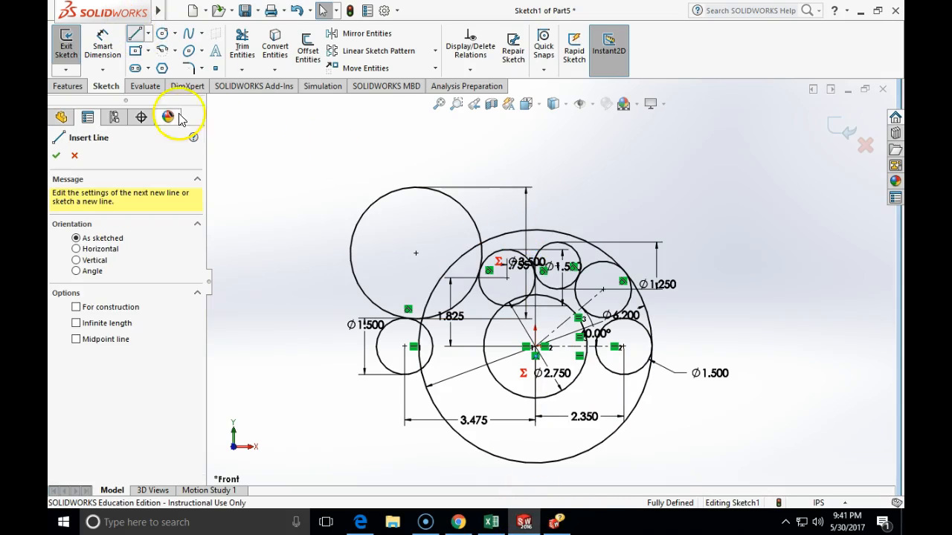
pyautogui.click(405, 375)
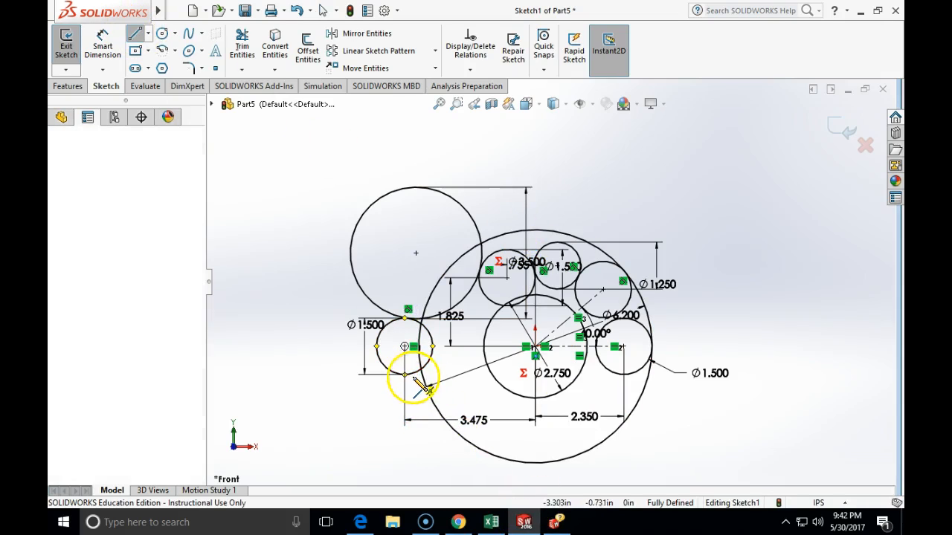
pyautogui.click(517, 395)
pyautogui.press('Escape')
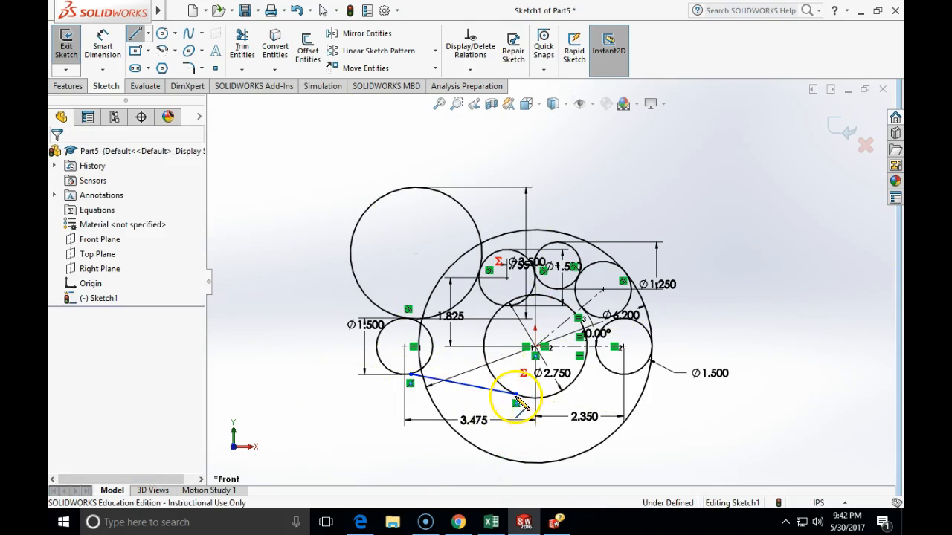
# Make the lower connecting line tangent to the central 2.75 in circle and to the far-left 1.5 in circle.
pyautogui.click(490, 391)
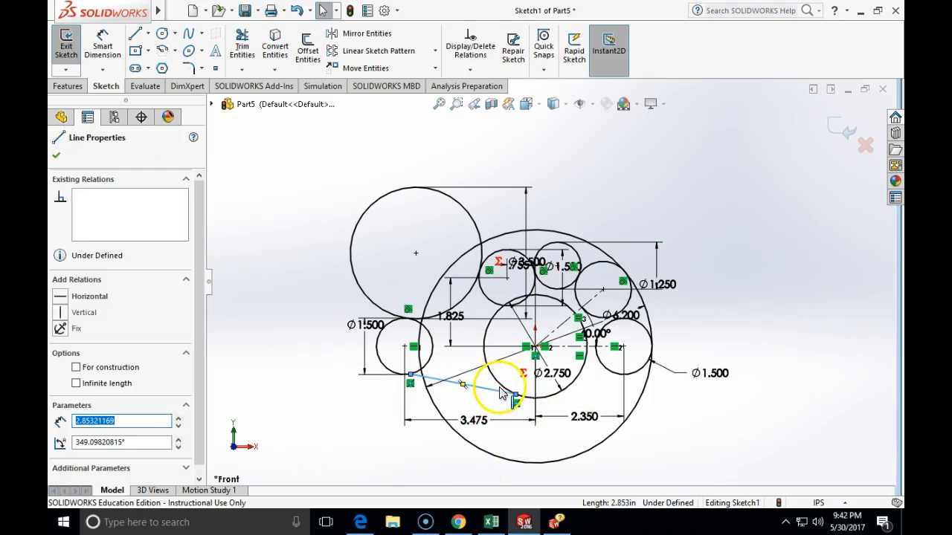
pyautogui.keyDown('ctrl'); pyautogui.click(499, 388); pyautogui.keyUp('ctrl')
pyautogui.click(60, 371)
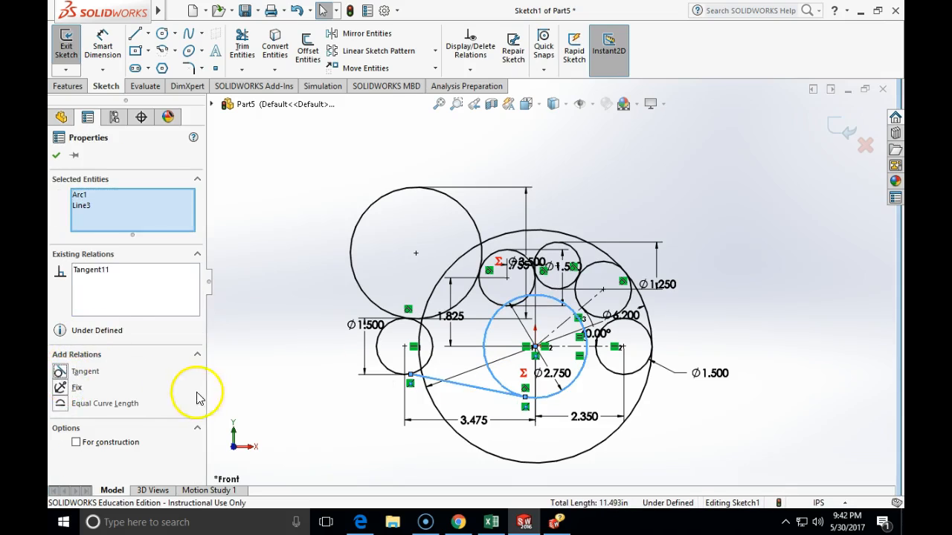
pyautogui.click(342, 404)
pyautogui.click(450, 391)
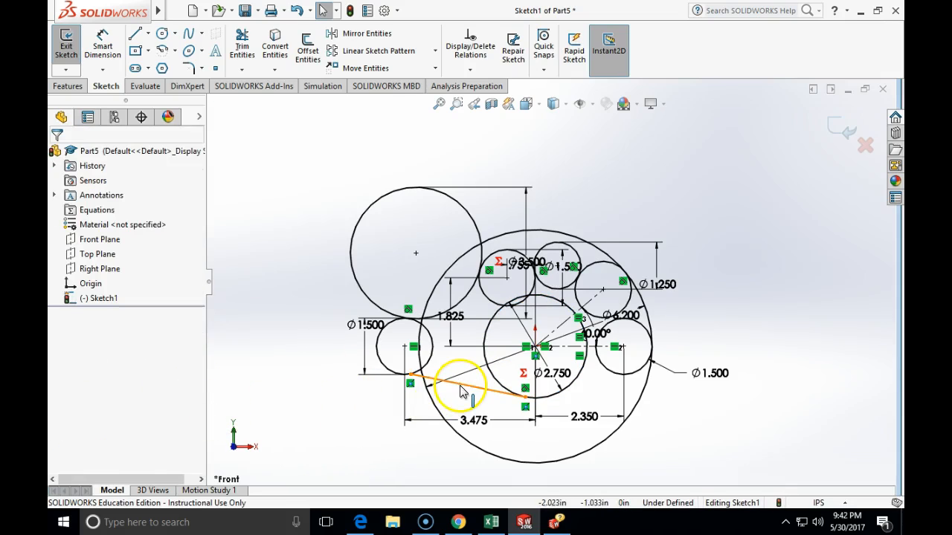
pyautogui.keyDown('ctrl'); pyautogui.click(384, 367); pyautogui.keyUp('ctrl')
pyautogui.click(60, 372)
pyautogui.click(295, 434)
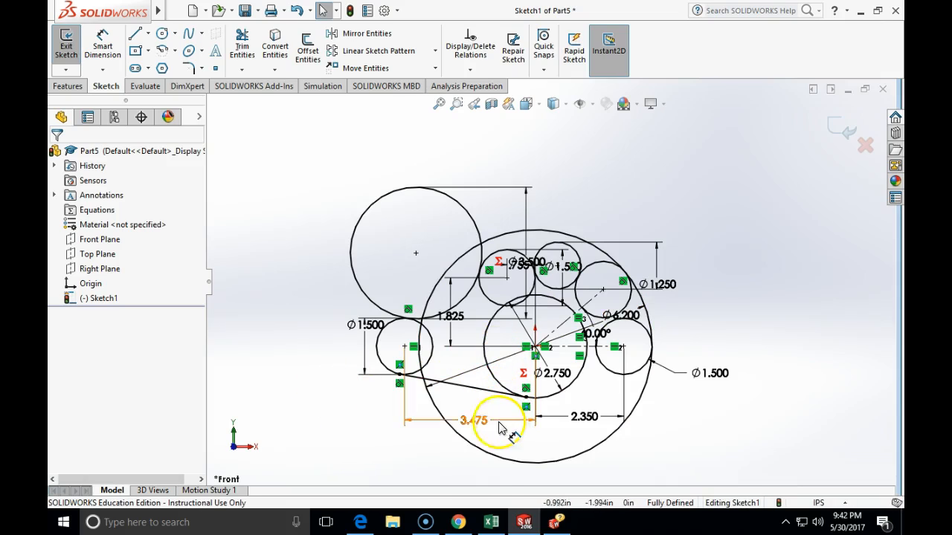
# Consult the assignment drawing in Chrome and sketch a circle about 1.79 in in diameter in the empty space down and right of the large circle.
pyautogui.click(458, 522)
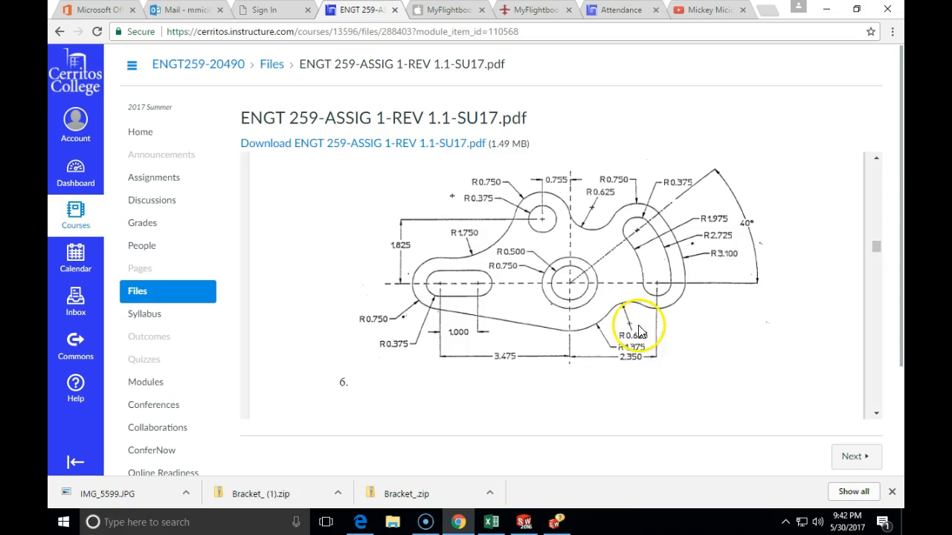
pyautogui.click(524, 521)
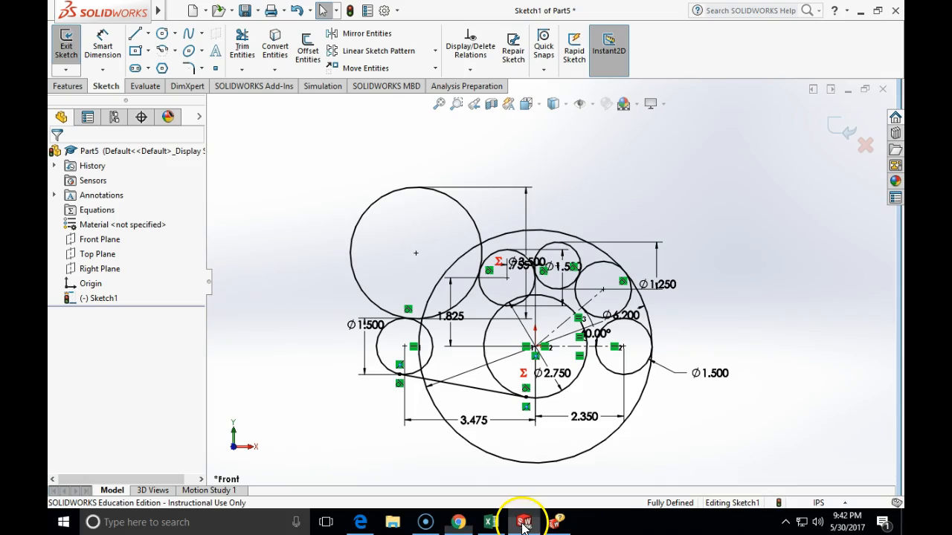
pyautogui.click(162, 33)
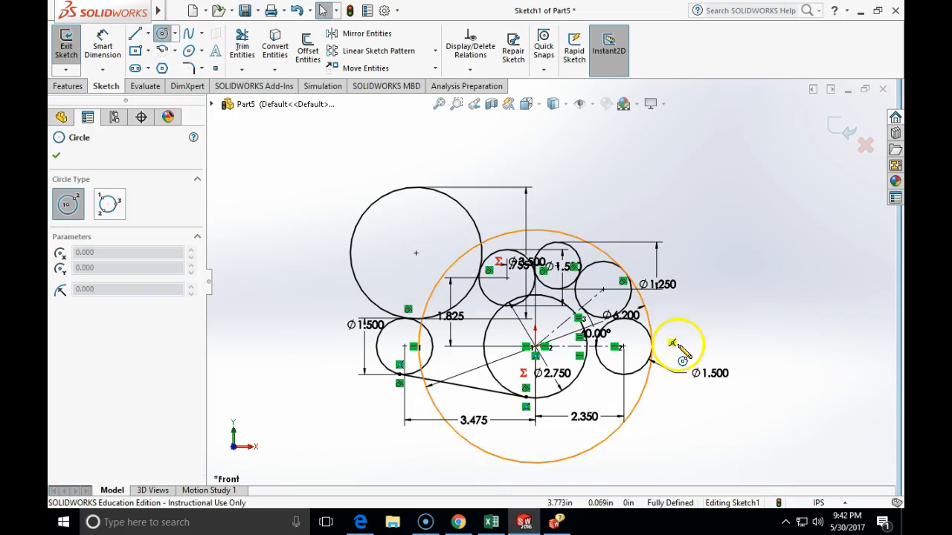
pyautogui.moveTo(701, 435); pyautogui.dragTo(735, 430)
pyautogui.press('Escape')
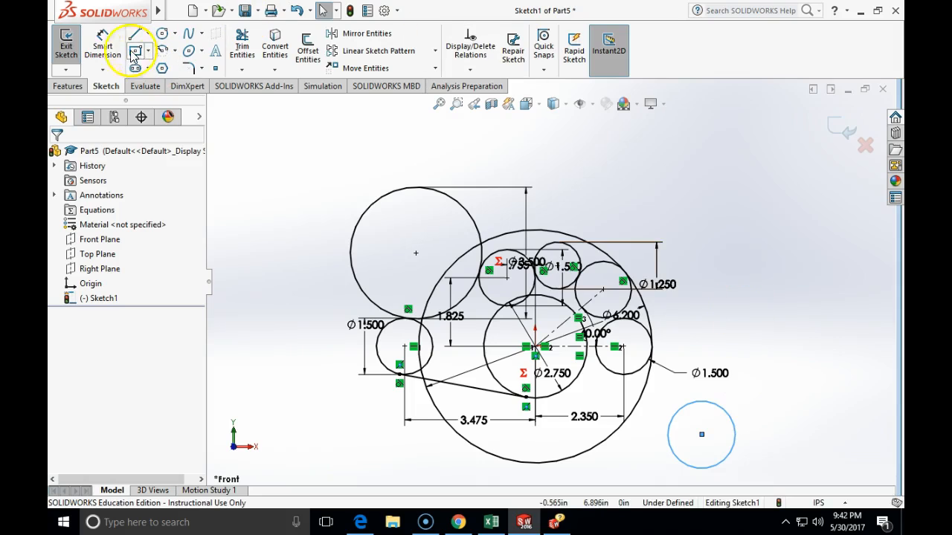
# Dimension the new lower-right circle's diameter with the expression .625*2.
pyautogui.click(102, 46)
pyautogui.click(729, 413)
pyautogui.click(790, 394)
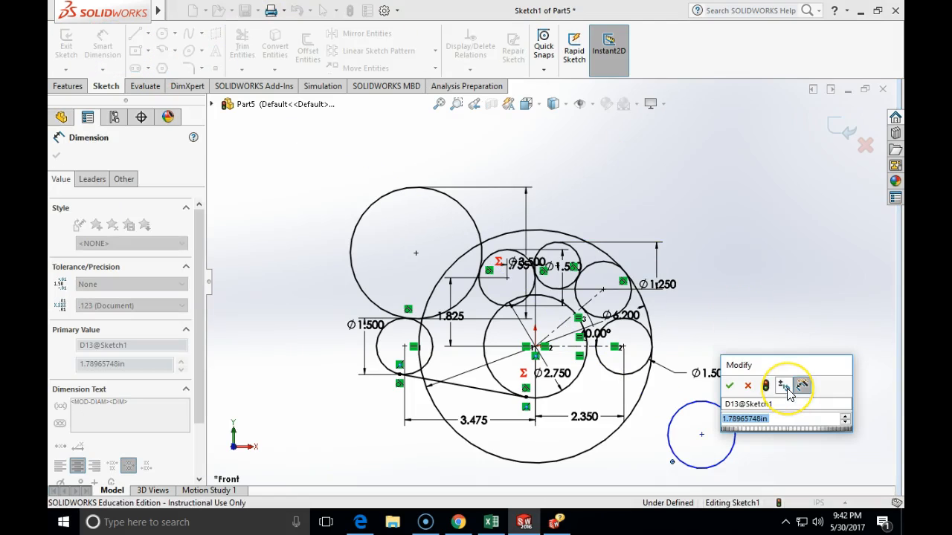
pyautogui.press('BackSpace')
pyautogui.write('.625*2')
pyautogui.press('Return')
pyautogui.press('Escape')
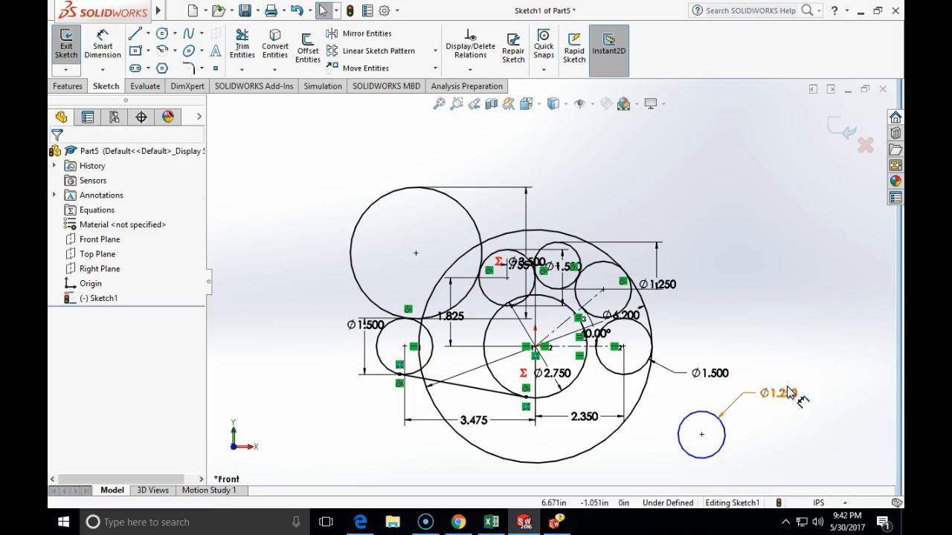
# Make the lower-right 1.25 in circle tangent to the 1.5 in circle at the 2.350 dimension and to the central 2.75 in circle.
pyautogui.click(689, 413)
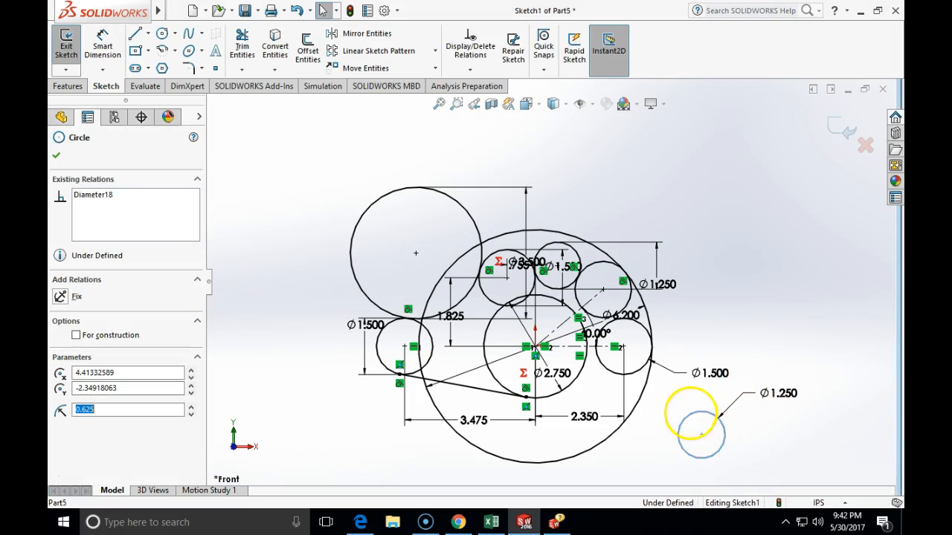
pyautogui.keyDown('ctrl'); pyautogui.click(606, 369); pyautogui.keyUp('ctrl')
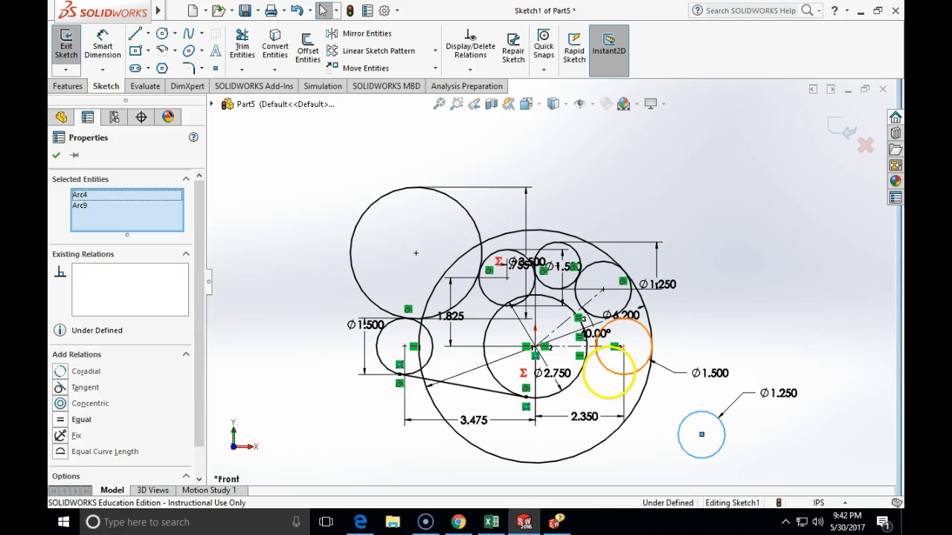
pyautogui.click(65, 392)
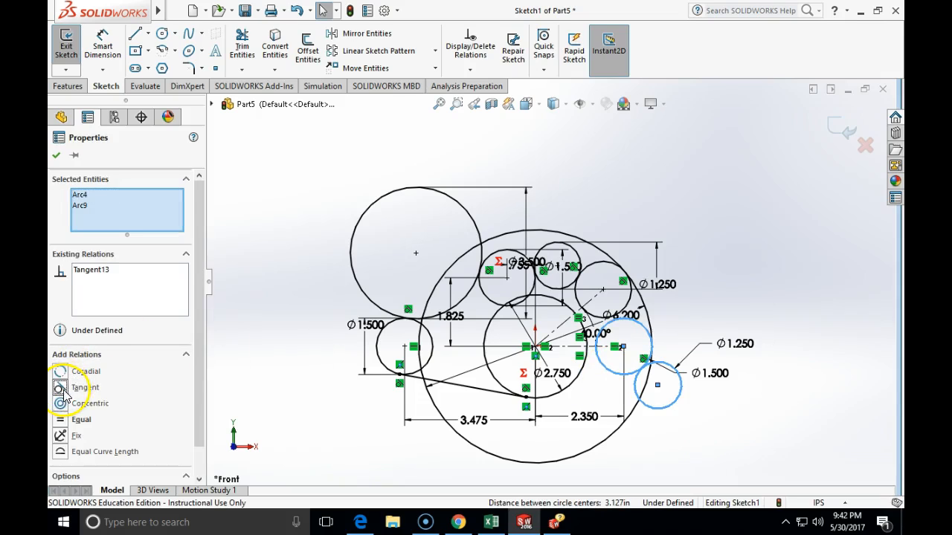
pyautogui.click(56, 155)
pyautogui.click(570, 383)
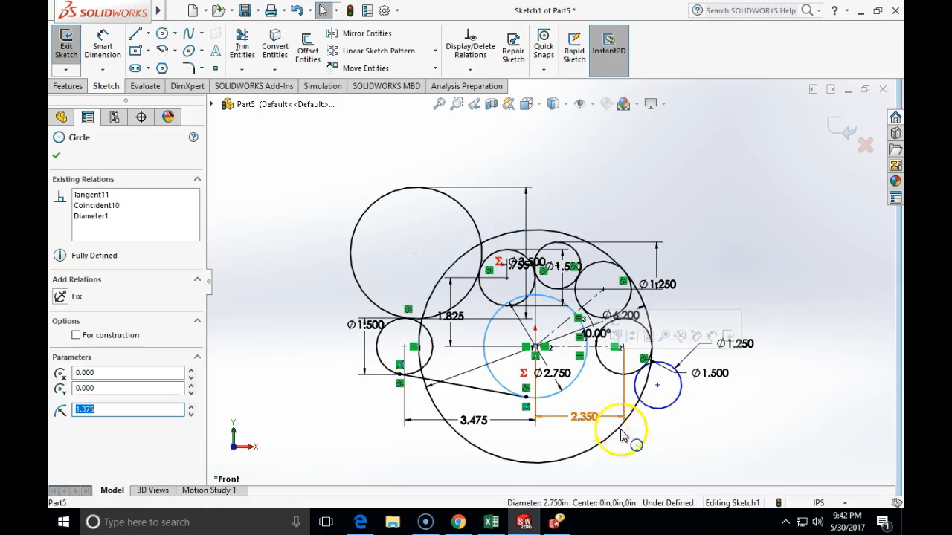
pyautogui.keyDown('ctrl'); pyautogui.click(642, 402); pyautogui.keyUp('ctrl')
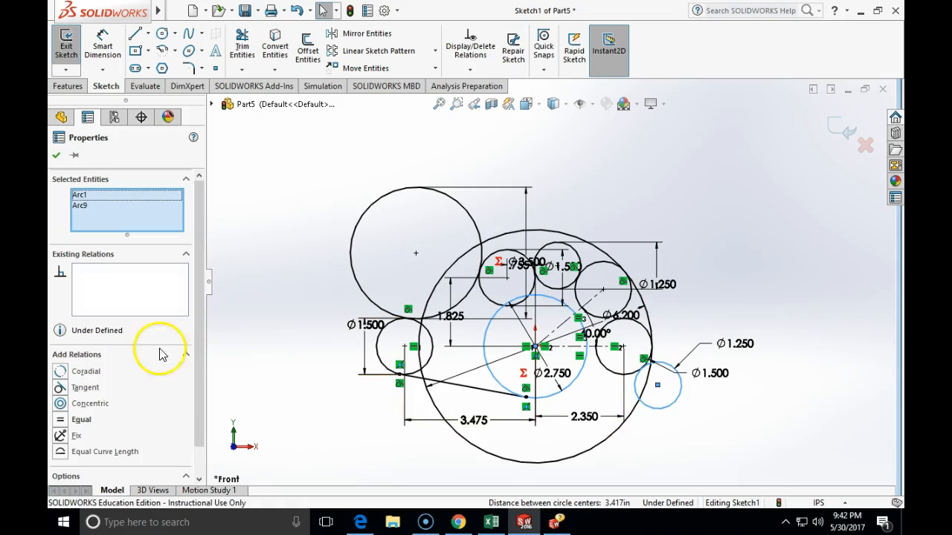
pyautogui.click(67, 387)
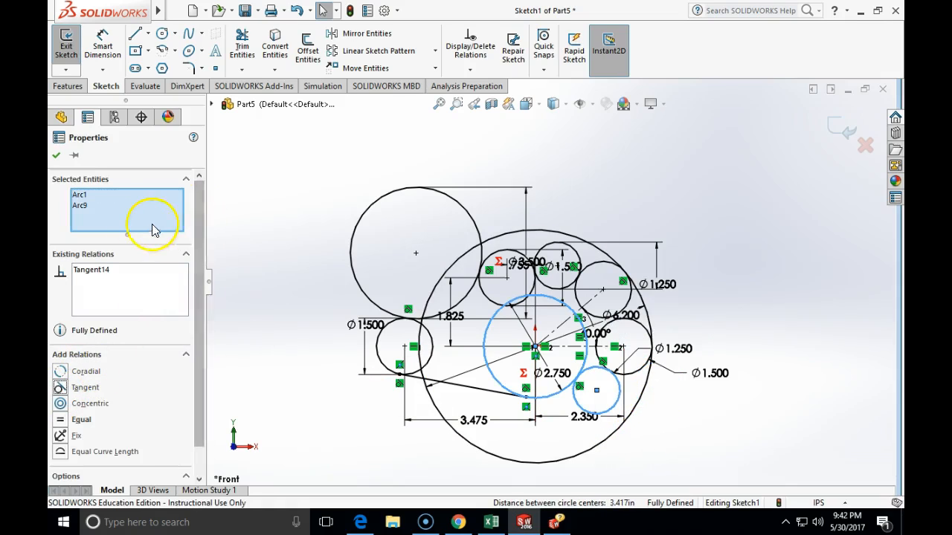
pyautogui.click(56, 155)
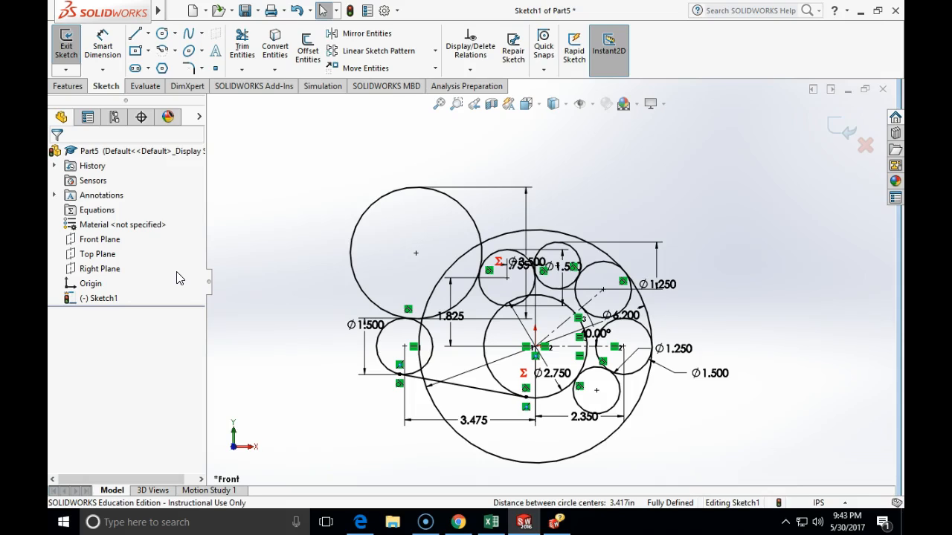
# Check the finished outline against the assignment drawing in Chrome and exit the sketch.
pyautogui.click(458, 522)
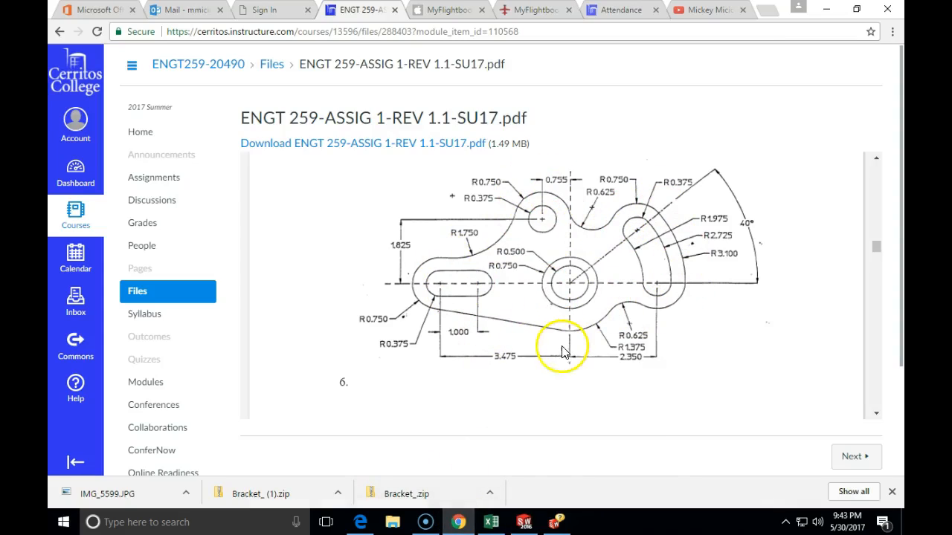
pyautogui.click(524, 522)
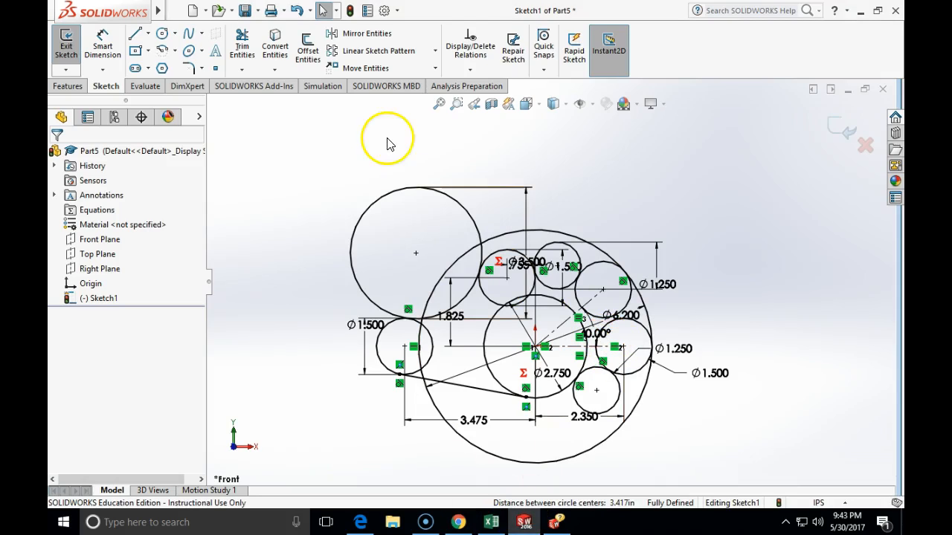
pyautogui.click(67, 86)
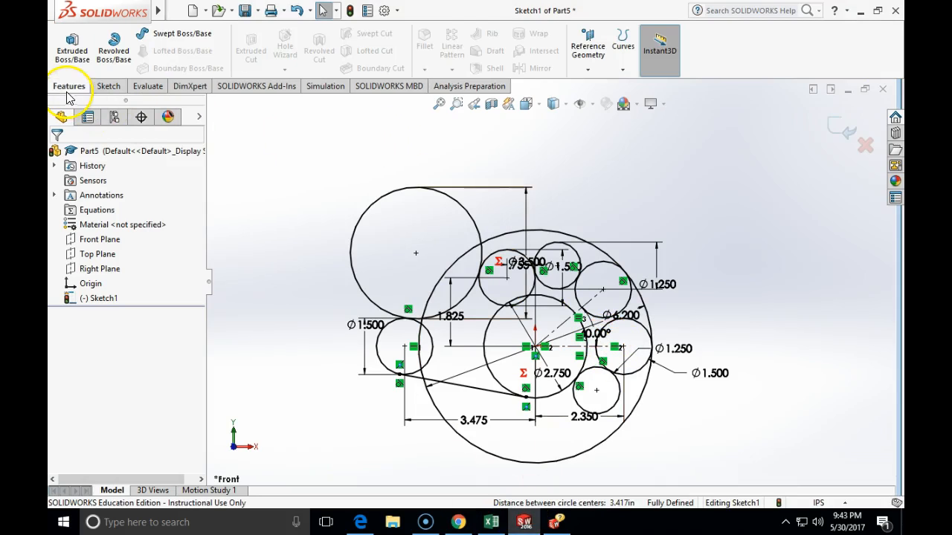
pyautogui.click(837, 130)
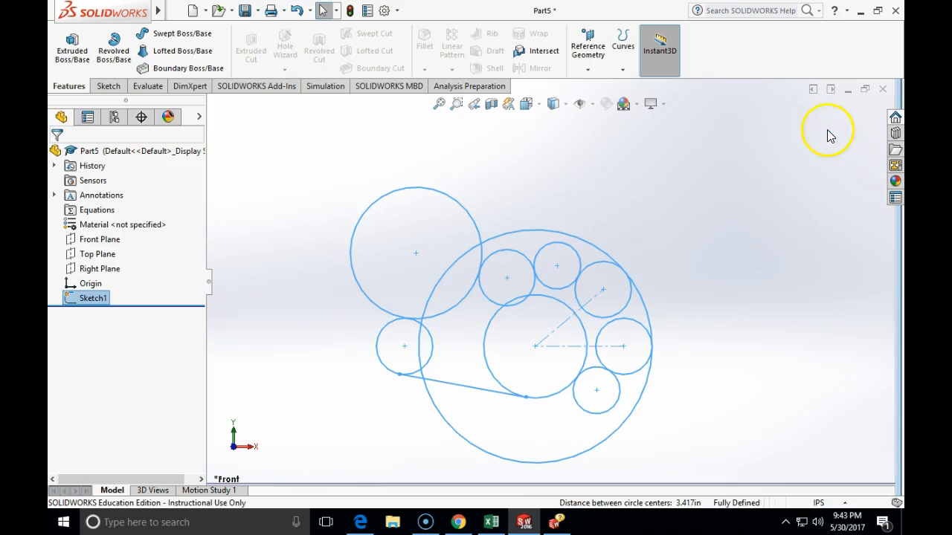
# Start a Boss-Extrude of the sketch and select the left web region and the regions in and around the far-left 1.5 in circle as contours.
pyautogui.click(72, 46)
pyautogui.click(519, 284)
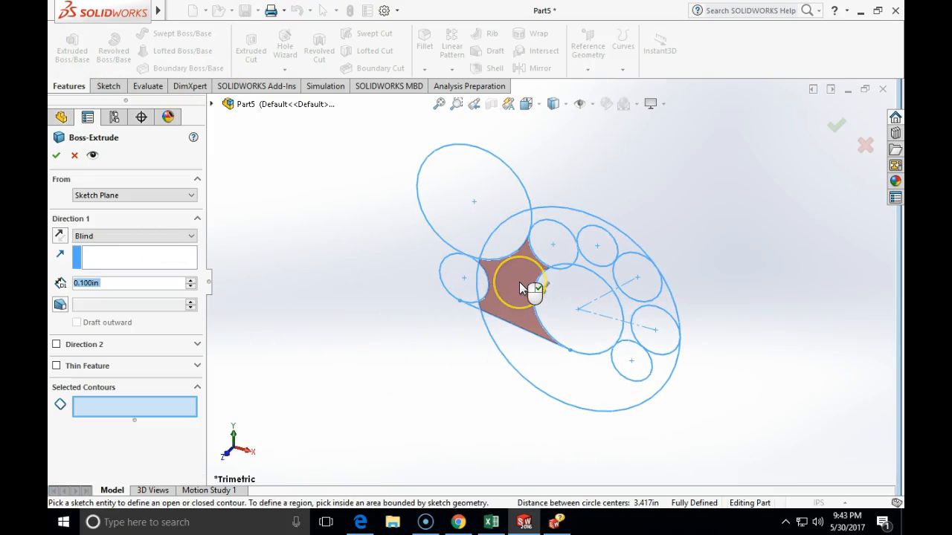
pyautogui.click(467, 290)
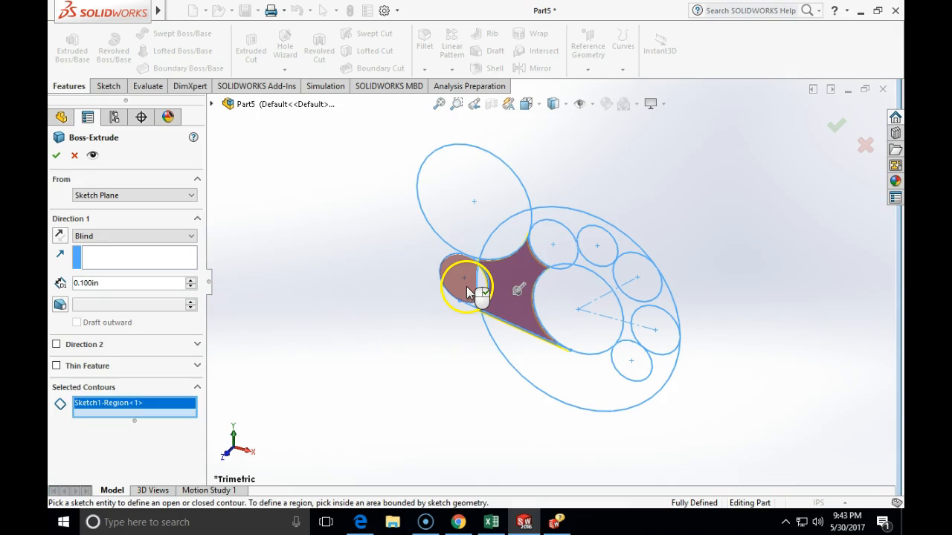
pyautogui.click(484, 282)
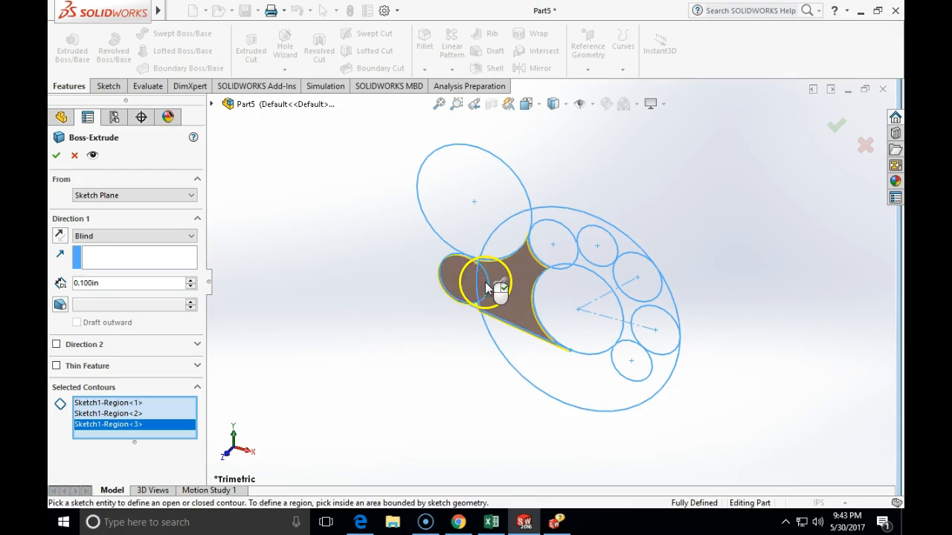
pyautogui.scroll(-3, 476, 319)
pyautogui.click(513, 285)
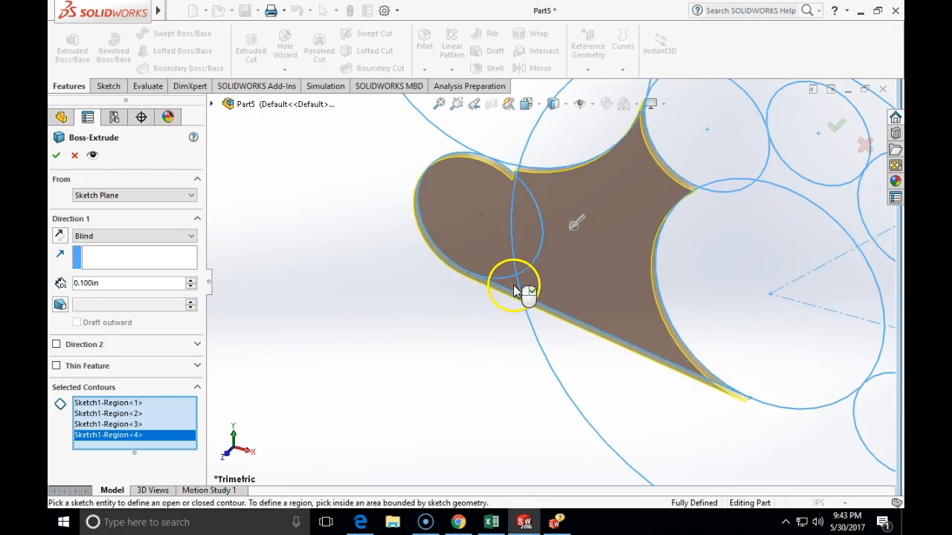
# Add the upper 1.5 in circle, the central 2.75 in circle and their overlap regions to the selected extrusion contours.
pyautogui.scroll(1, 754, 413)
pyautogui.scroll(1, 754, 413)
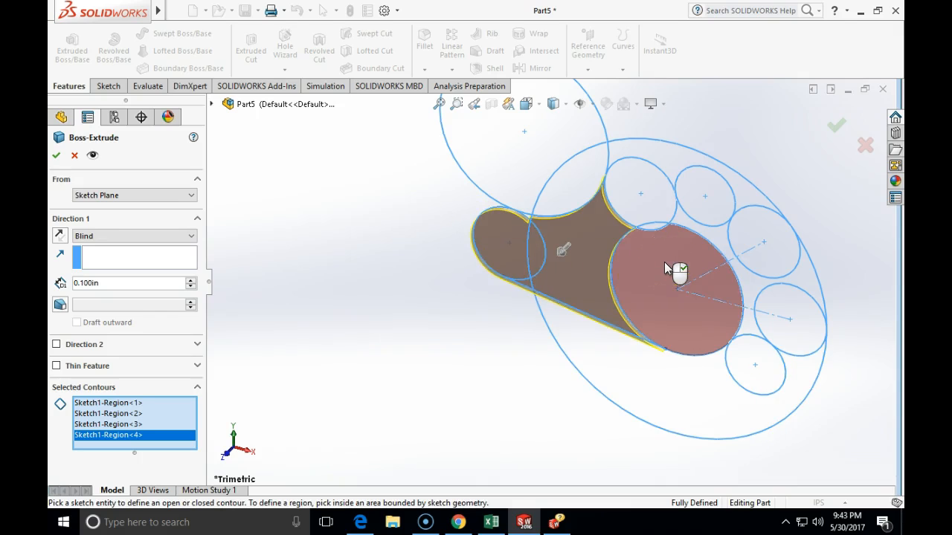
pyautogui.moveTo(651, 369); pyautogui.dragTo(706, 316, button='middle')
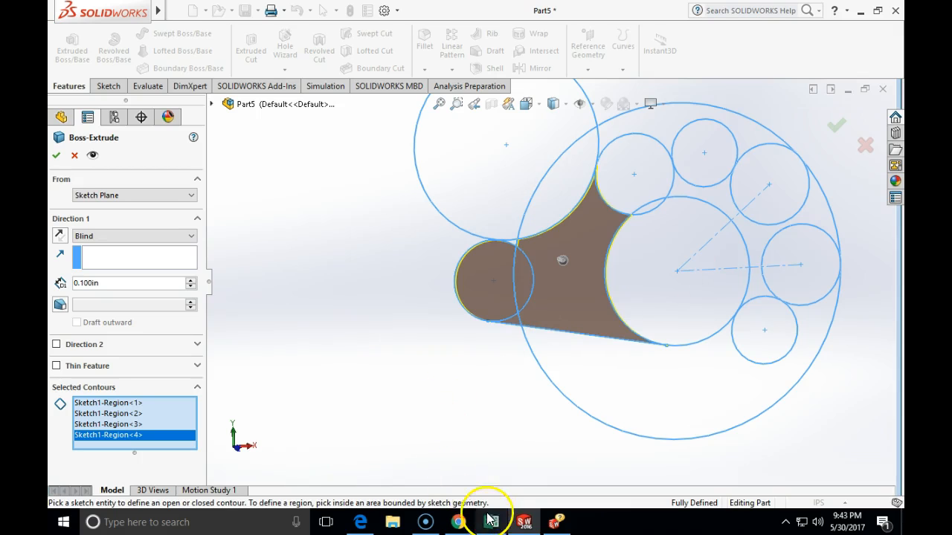
pyautogui.click(458, 522)
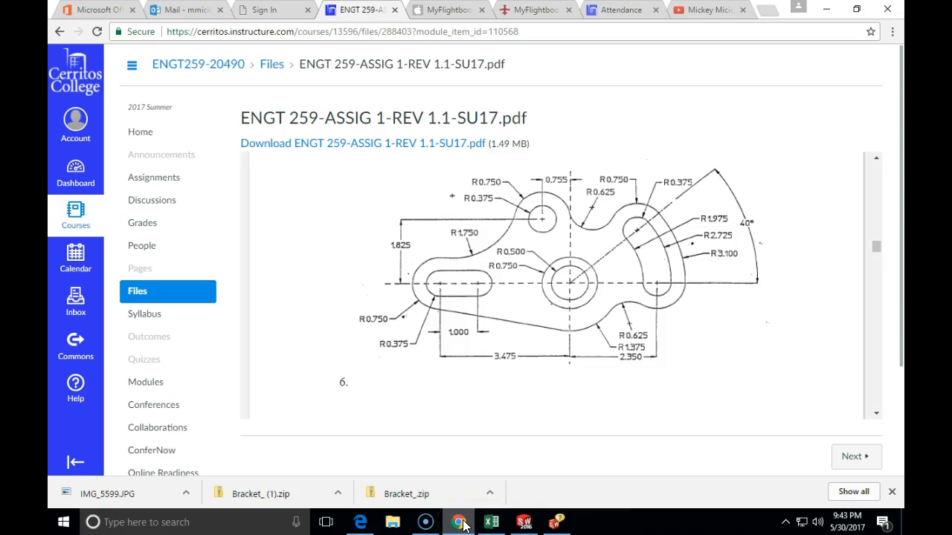
pyautogui.click(461, 523)
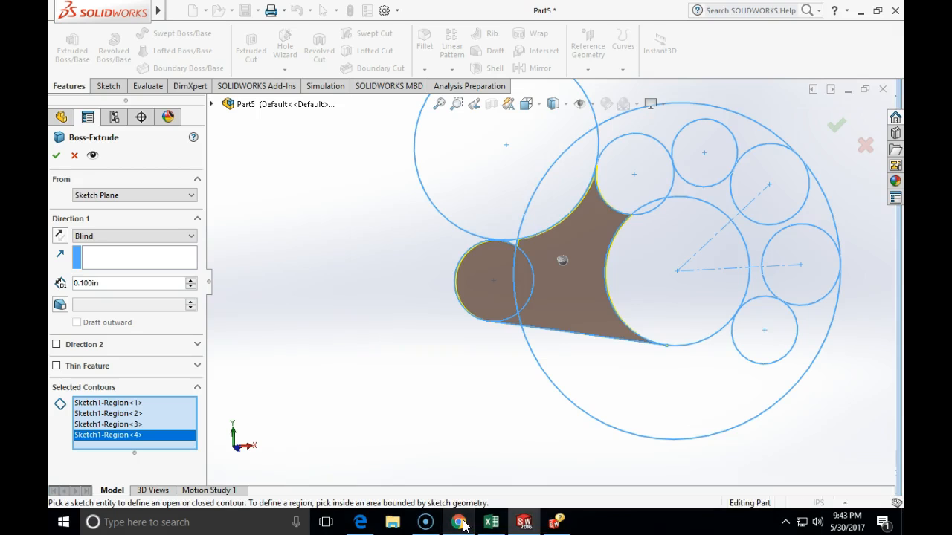
pyautogui.click(608, 183)
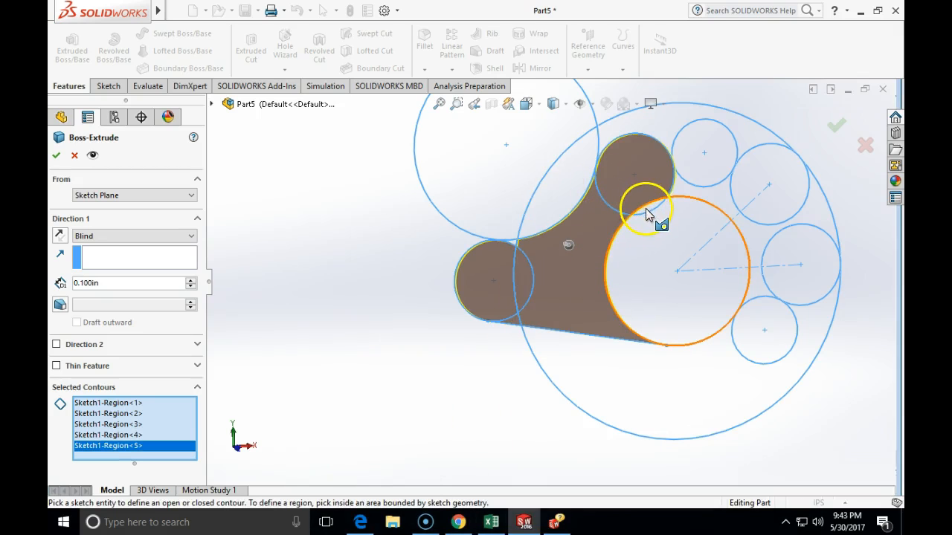
pyautogui.click(669, 269)
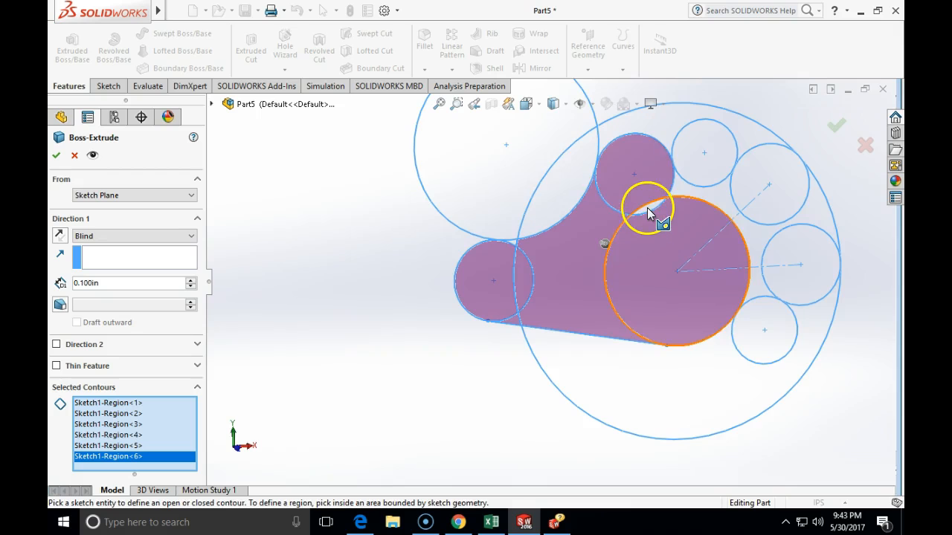
pyautogui.scroll(4, 647, 208)
pyautogui.click(612, 239)
pyautogui.scroll(-3, 638, 308)
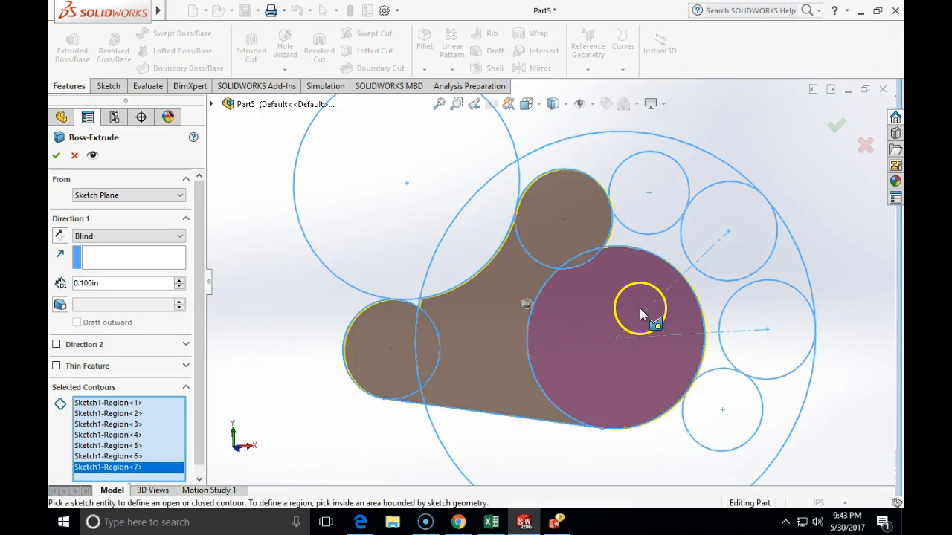
# Add the right web region and the regions of the two right-hand 1.5 in circles to the extrusion contours.
pyautogui.click(620, 254)
pyautogui.click(624, 244)
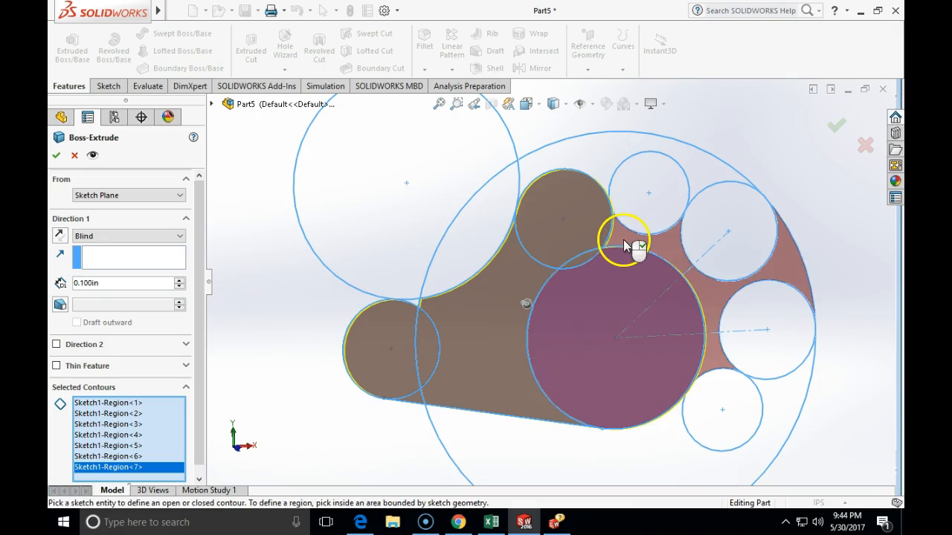
pyautogui.click(705, 202)
pyautogui.click(754, 316)
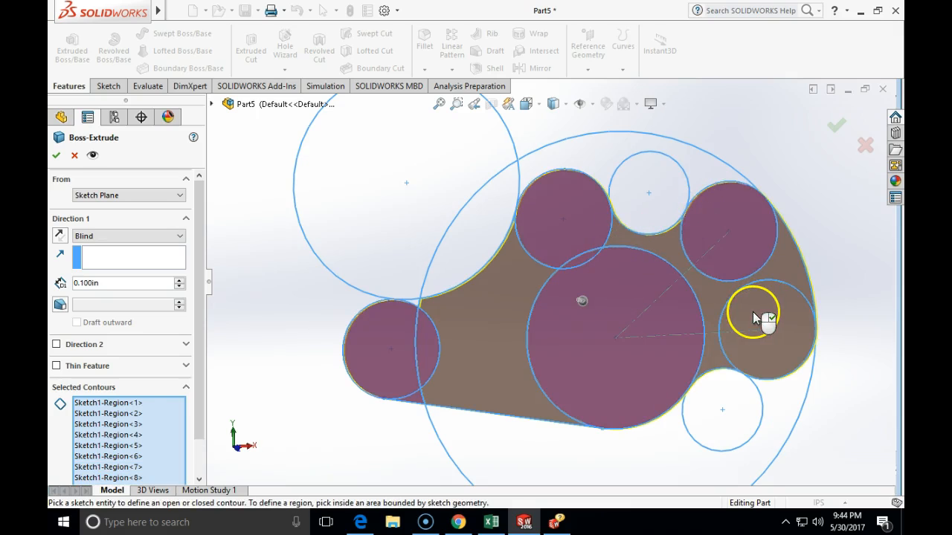
pyautogui.click(739, 431)
pyautogui.click(727, 438)
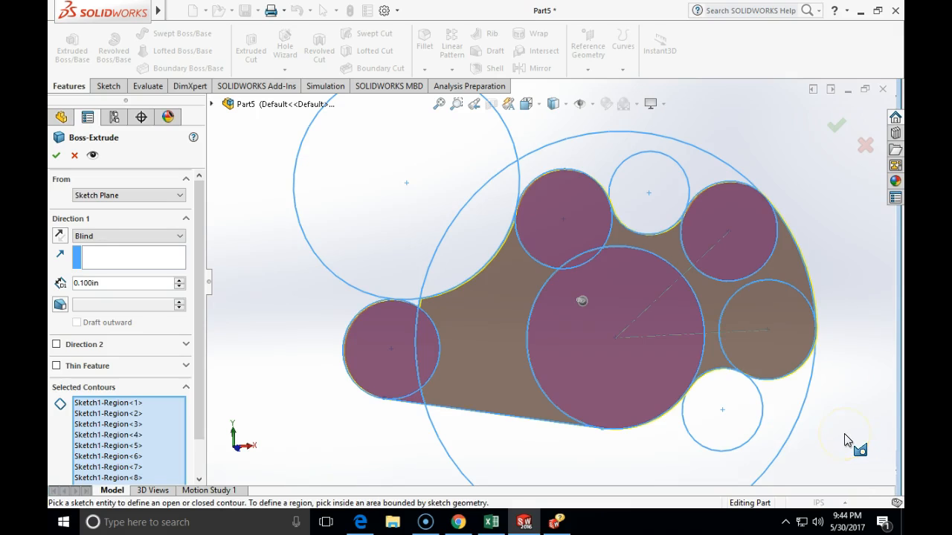
pyautogui.click(782, 391)
pyautogui.click(788, 363)
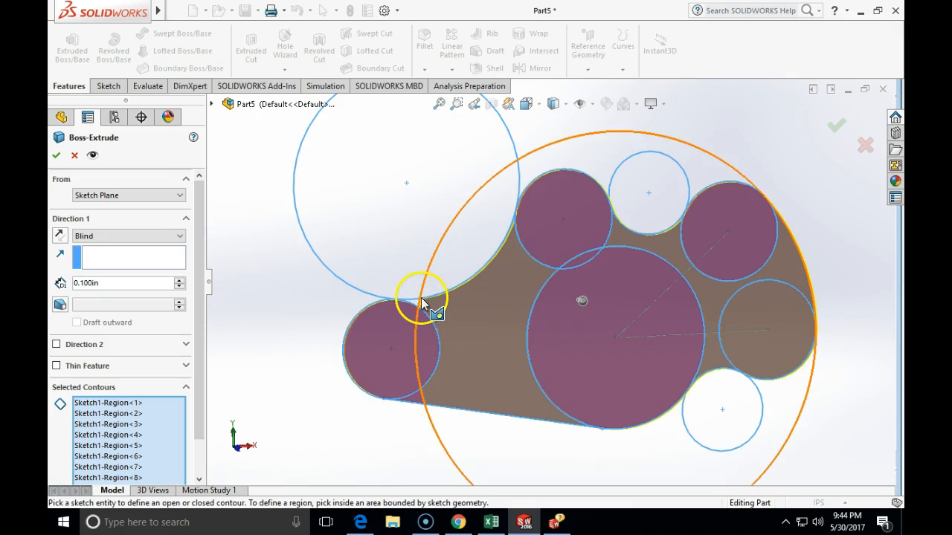
# Add the small sliver above the far-left circle as a contour and finish the blind extrusion at 0.100 in.
pyautogui.scroll(-5, 417, 305)
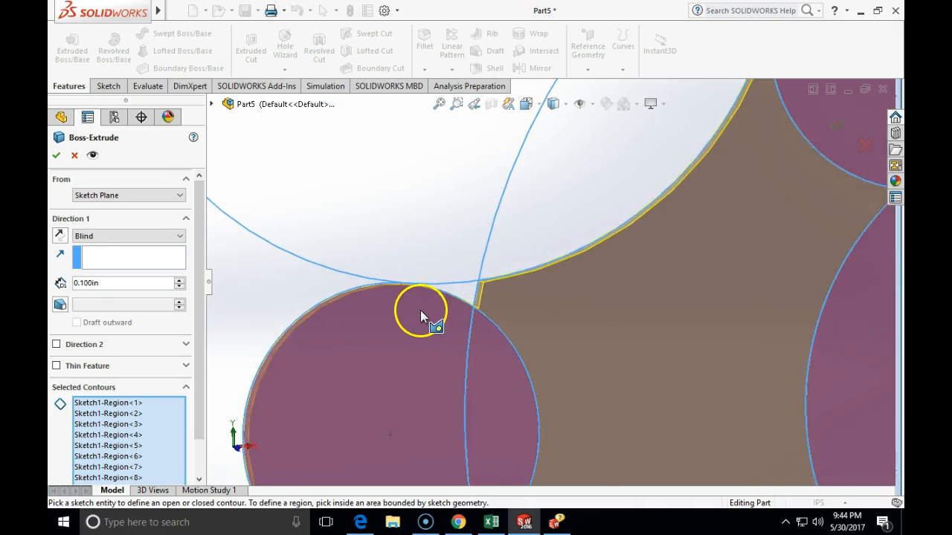
pyautogui.scroll(8, 502, 284)
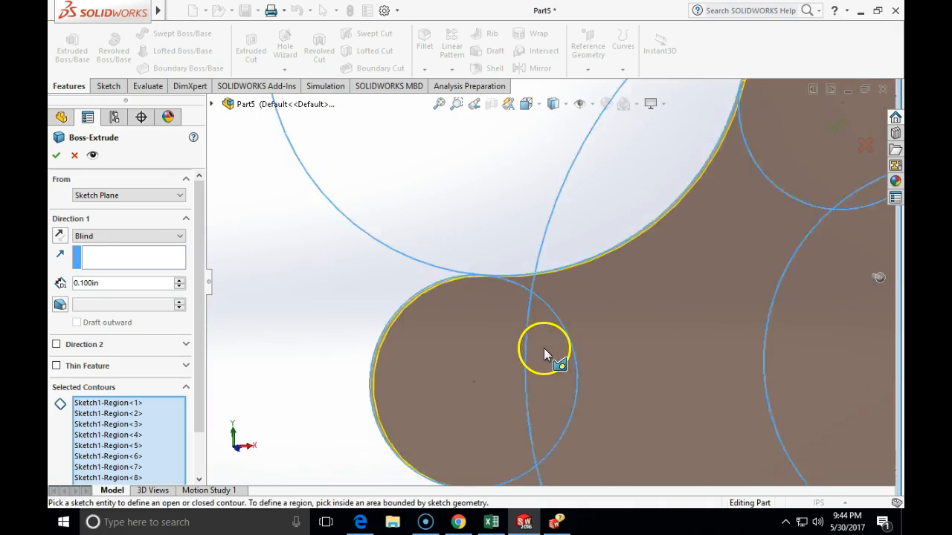
pyautogui.scroll(-4, 762, 283)
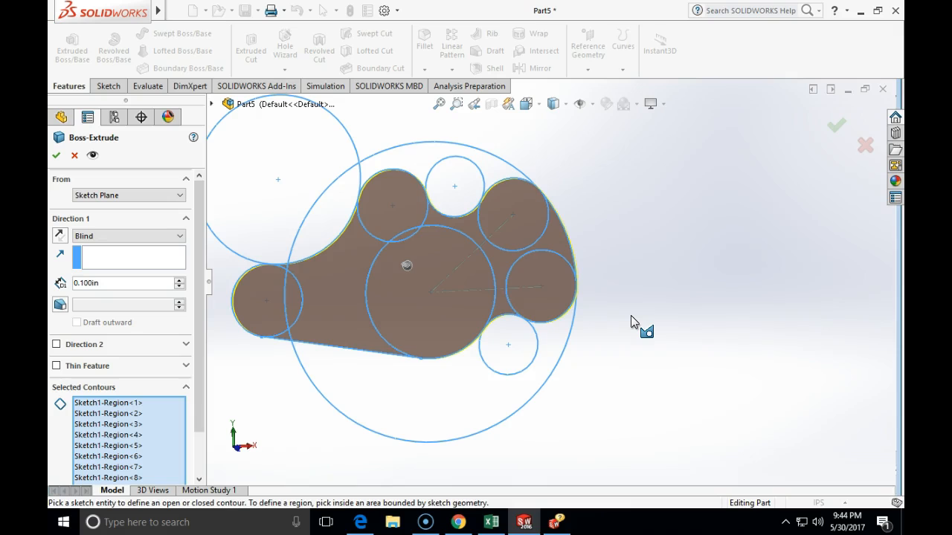
pyautogui.click(59, 155)
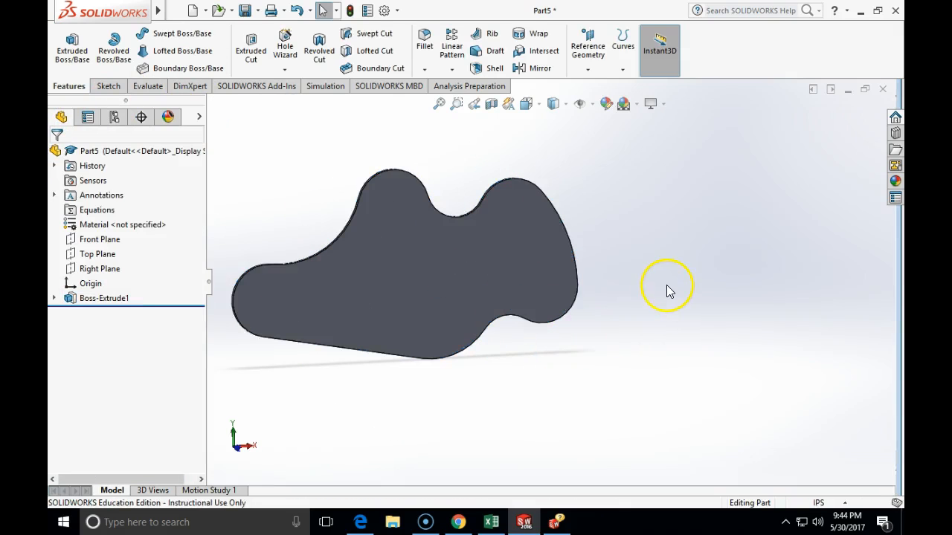
# Consult the assignment drawing in Chrome, return to SOLIDWORKS and set the bracket extrusion's depth to 0.25 in.
pyautogui.moveTo(666, 295); pyautogui.dragTo(634, 351, button='middle')
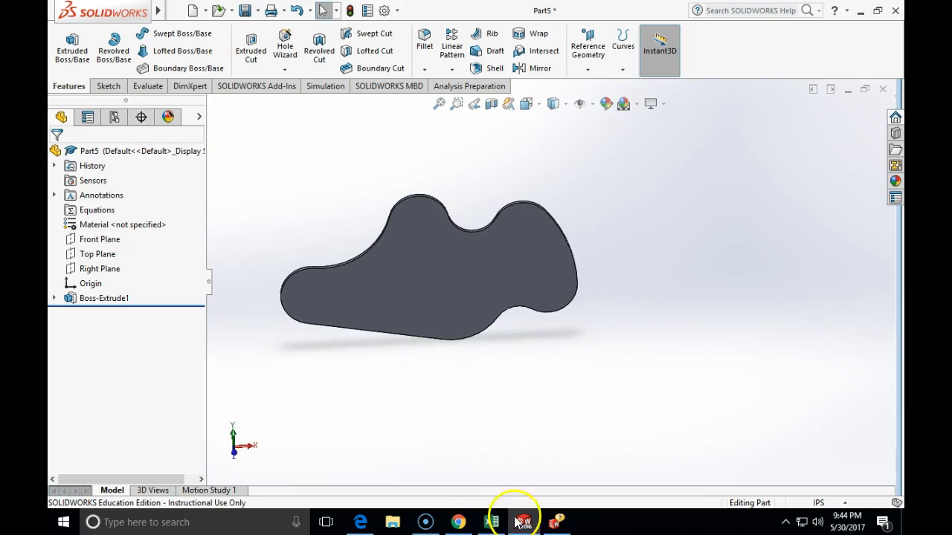
pyautogui.click(457, 522)
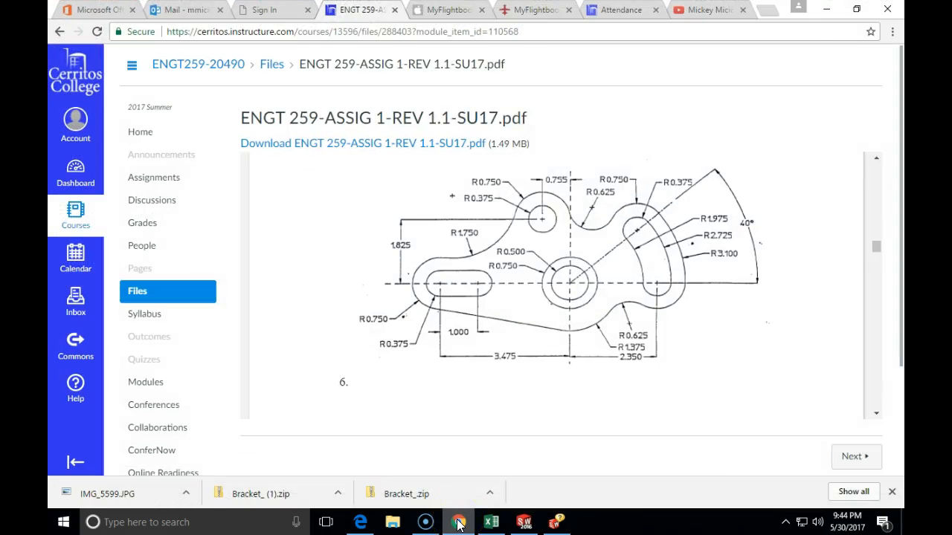
pyautogui.click(456, 522)
pyautogui.rightClick(119, 298)
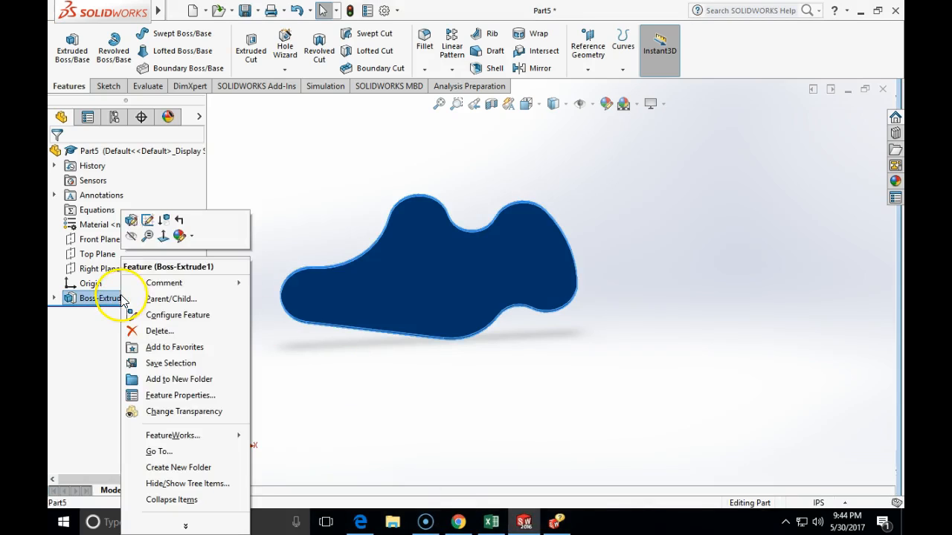
pyautogui.click(136, 218)
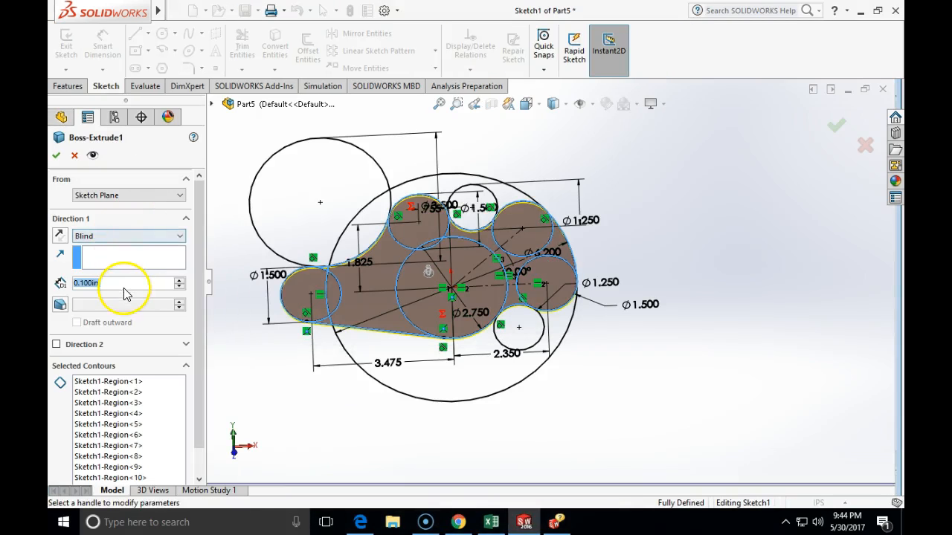
pyautogui.write('.25')
pyautogui.press('Return')
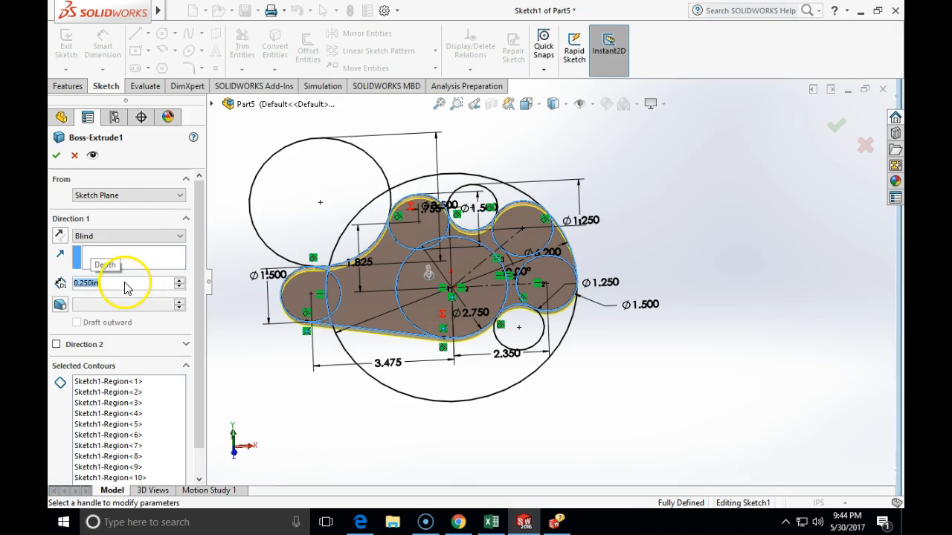
pyautogui.click(56, 155)
# Inspect the extruded bracket and review the slot and hole dimensions on the assignment drawing in Chrome, returning to SOLIDWORKS.
pyautogui.moveTo(605, 436); pyautogui.dragTo(316, 304, button='middle')
pyautogui.click(525, 522)
pyautogui.click(524, 522)
pyautogui.click(458, 522)
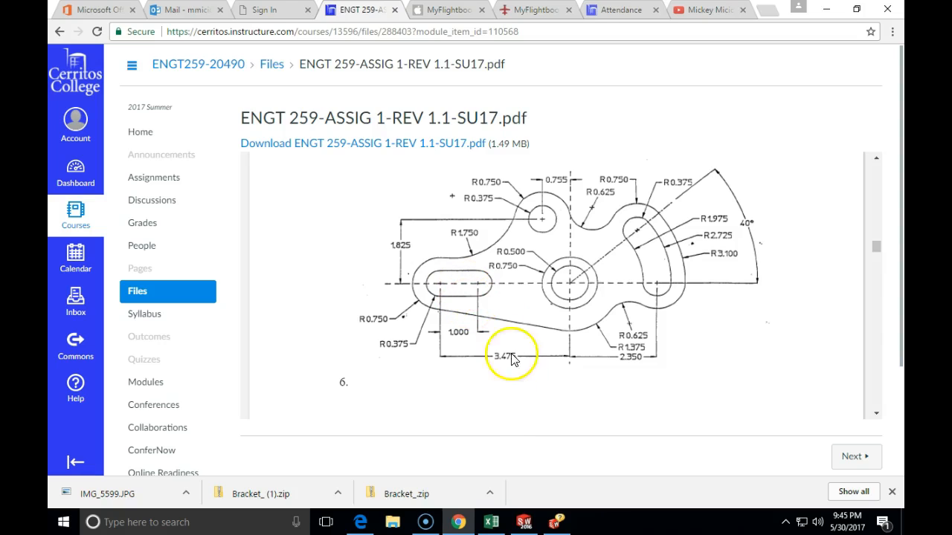
pyautogui.click(526, 522)
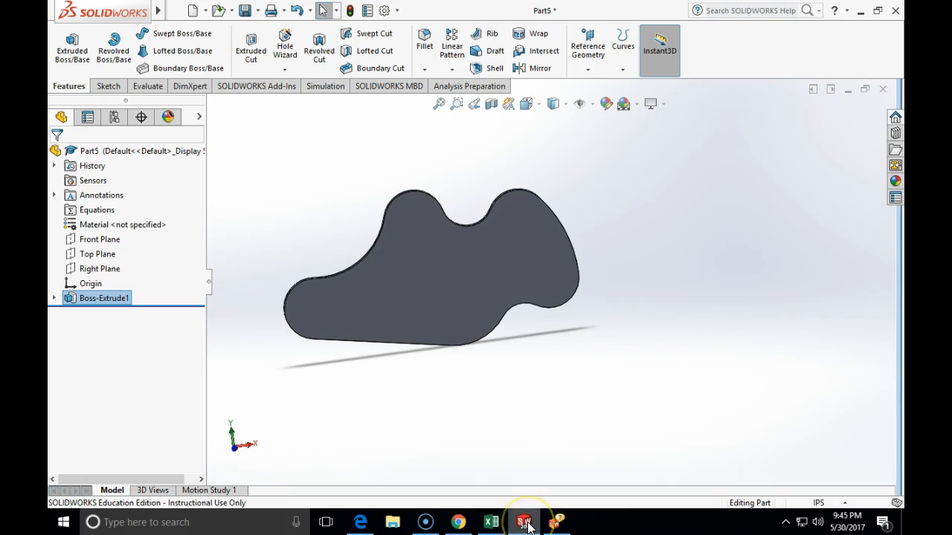
pyautogui.click(284, 45)
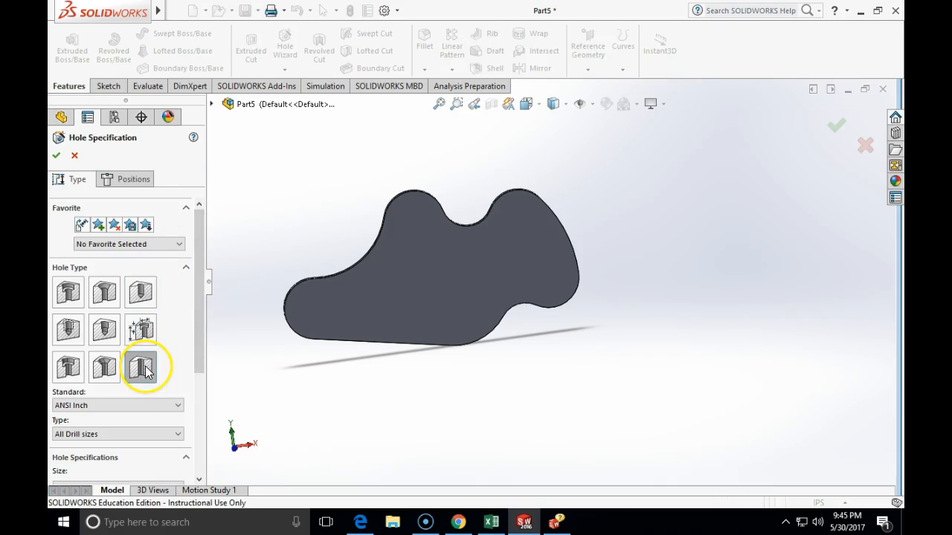
pyautogui.moveTo(200, 319); pyautogui.dragTo(200, 411)
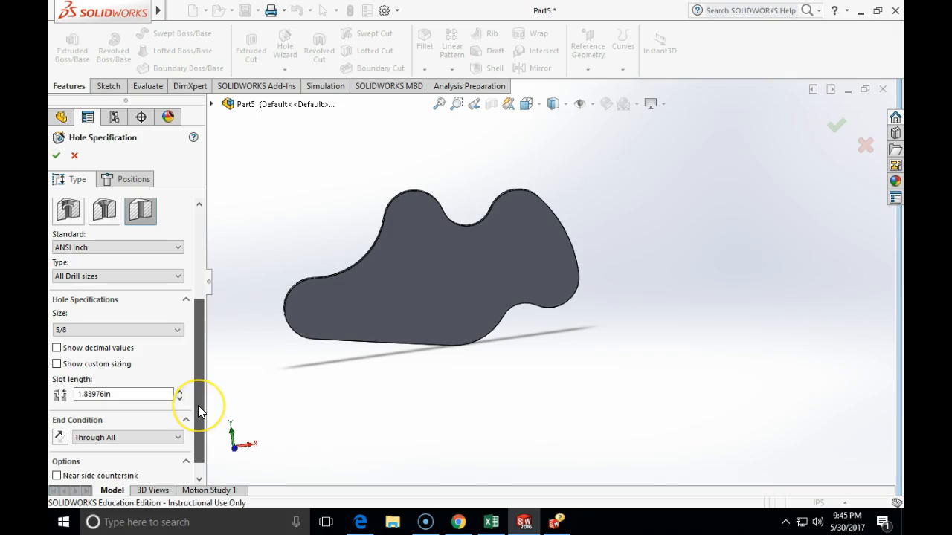
pyautogui.click(178, 334)
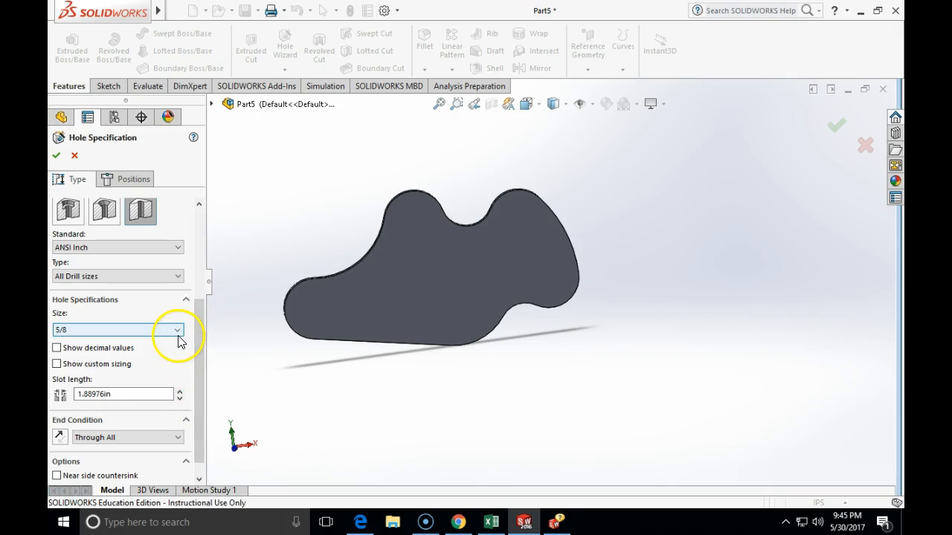
pyautogui.click(74, 155)
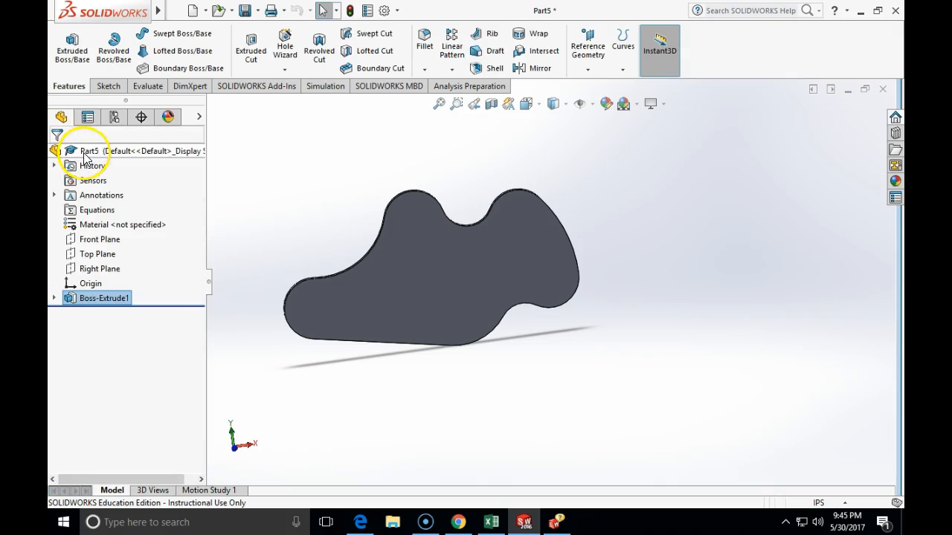
# Start a new sketch on the front face of the extruded bracket.
pyautogui.click(108, 88)
pyautogui.click(66, 44)
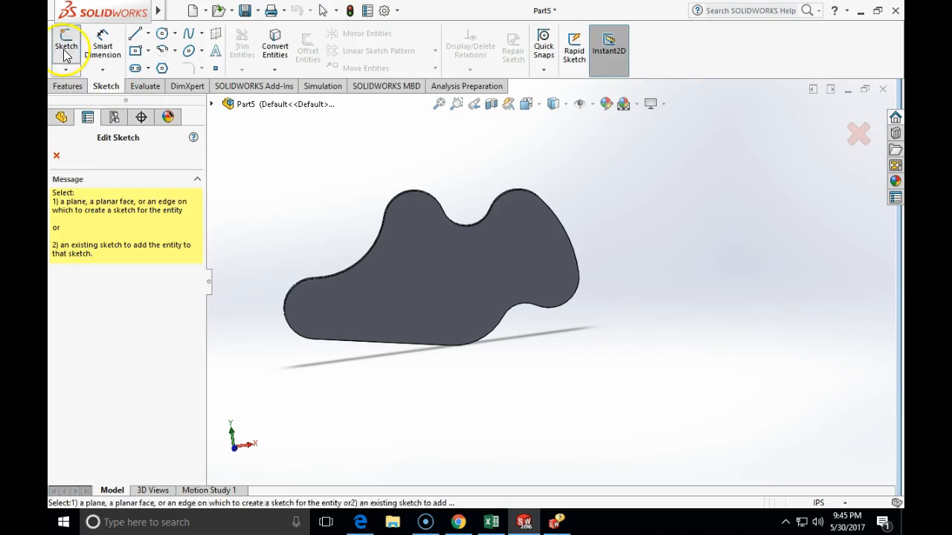
pyautogui.click(366, 301)
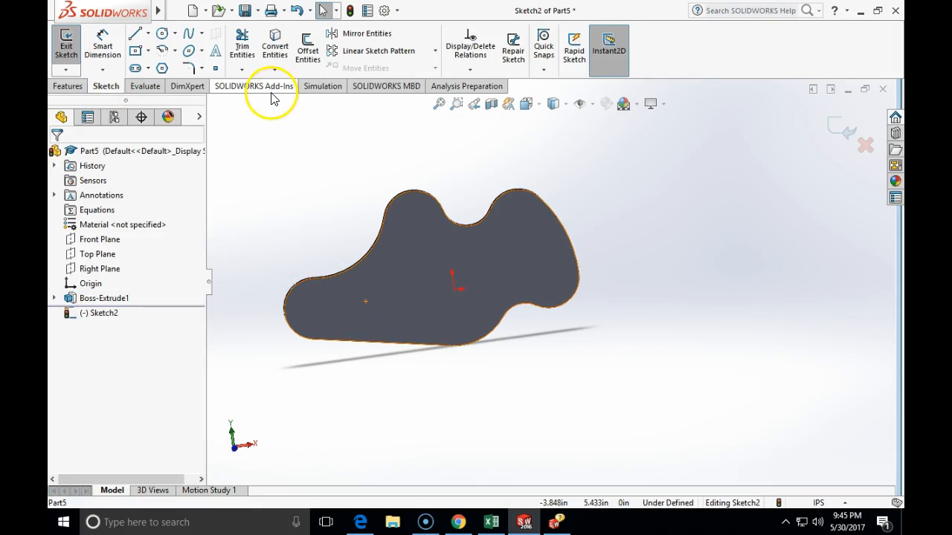
pyautogui.click(148, 68)
pyautogui.click(145, 87)
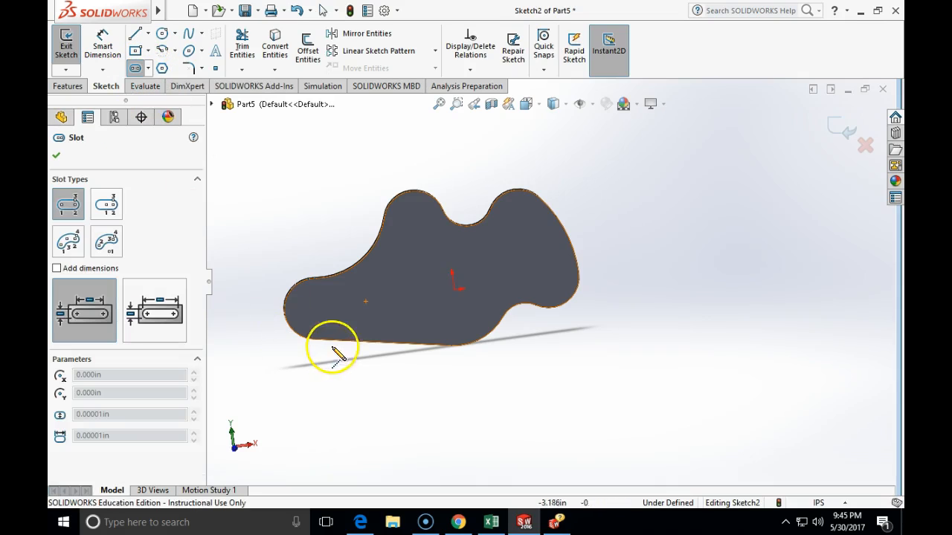
pyautogui.click(315, 308)
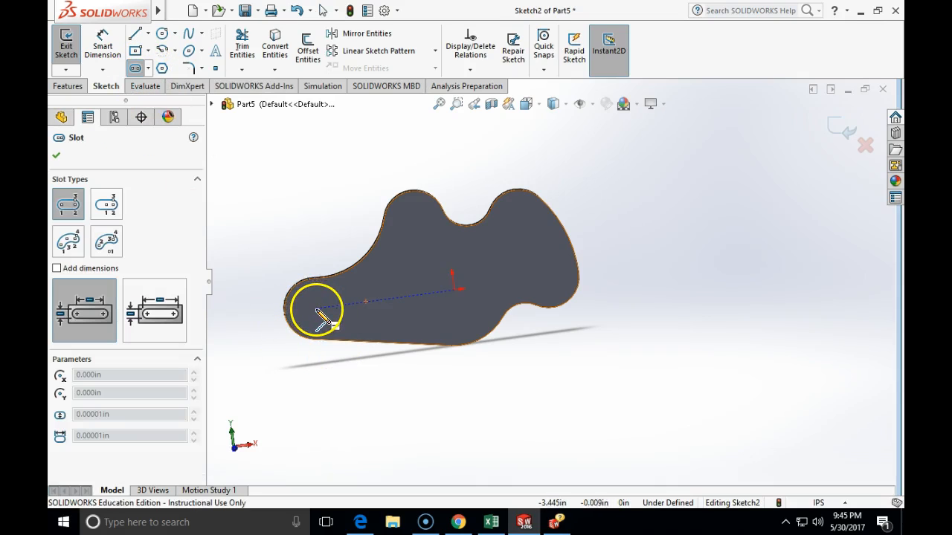
pyautogui.click(385, 301)
pyautogui.press('Escape')
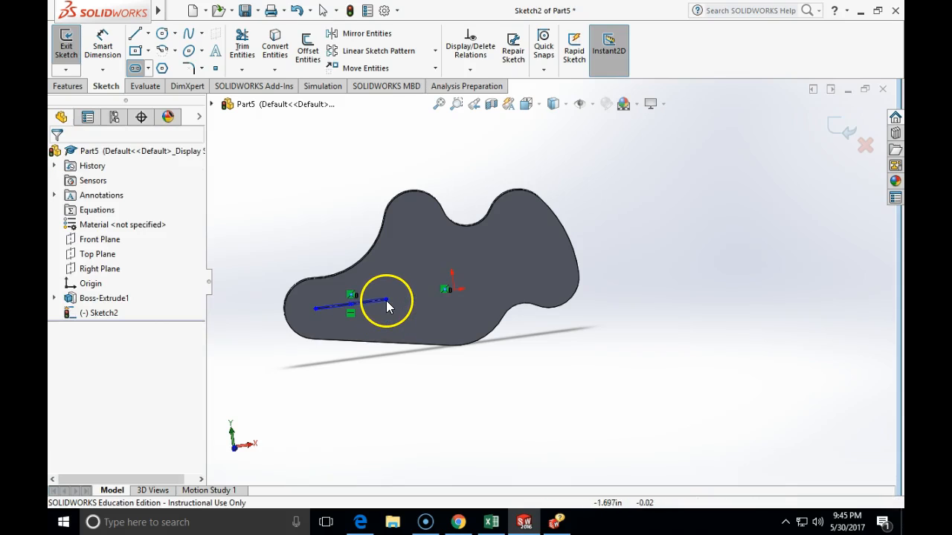
# Sketch a horizontal straight slot from the centre of the bracket's left rounded end, about 1.81 in between centres with about 0.41 in end radius.
pyautogui.click(530, 104)
pyautogui.click(601, 181)
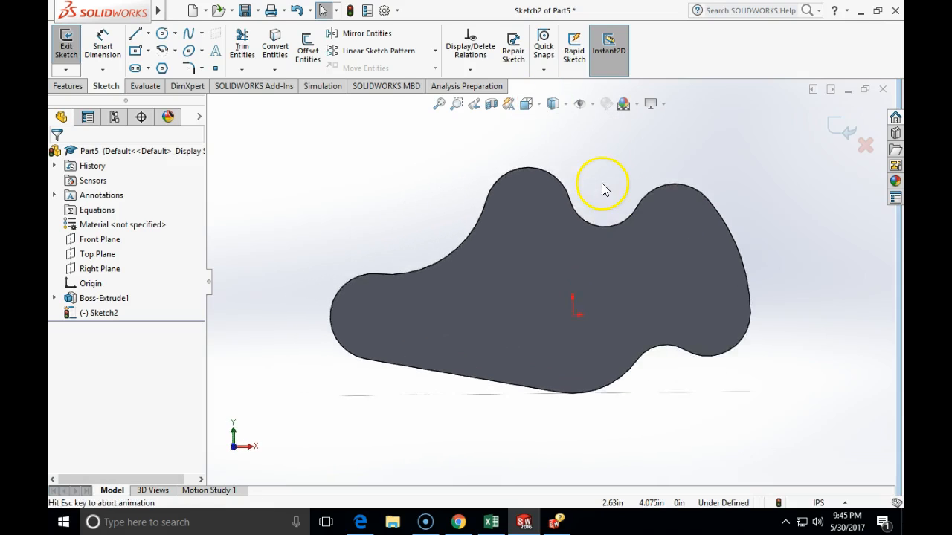
pyautogui.click(148, 68)
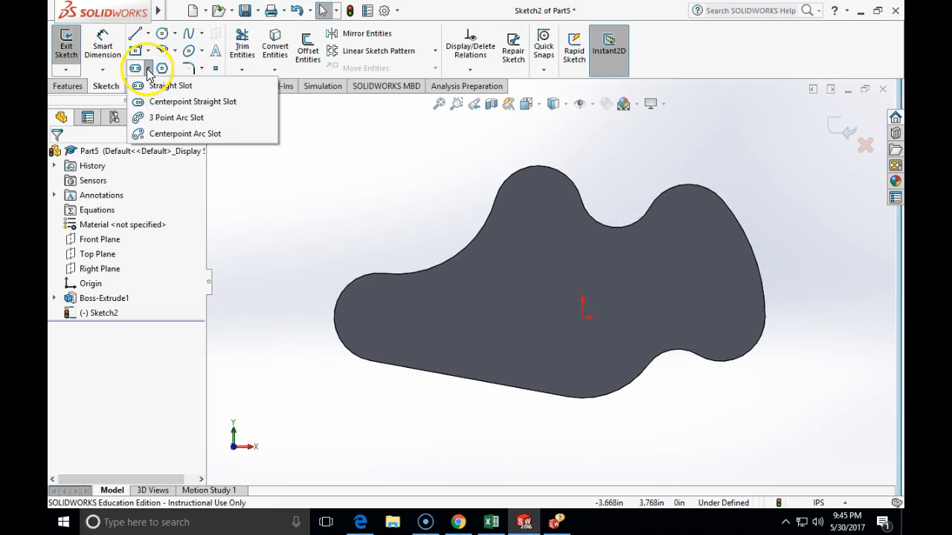
pyautogui.click(148, 86)
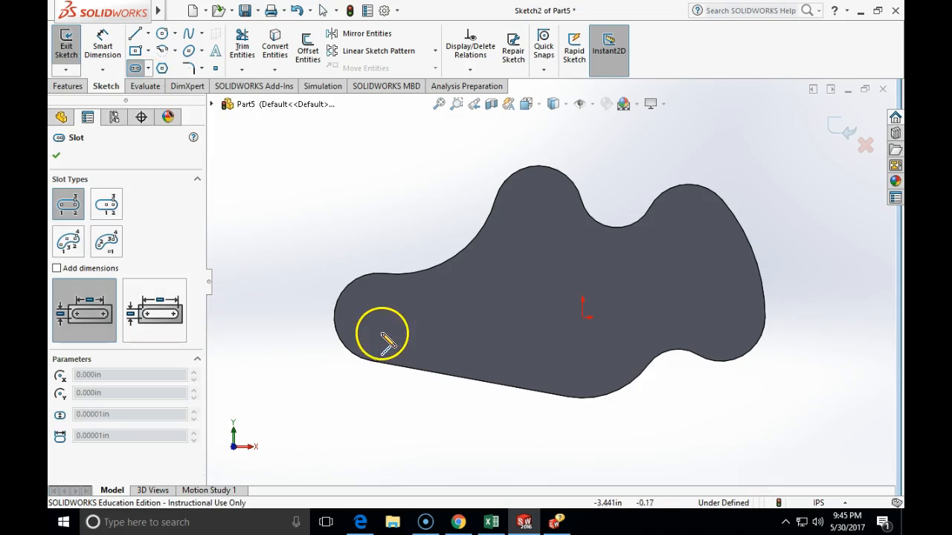
pyautogui.click(378, 318)
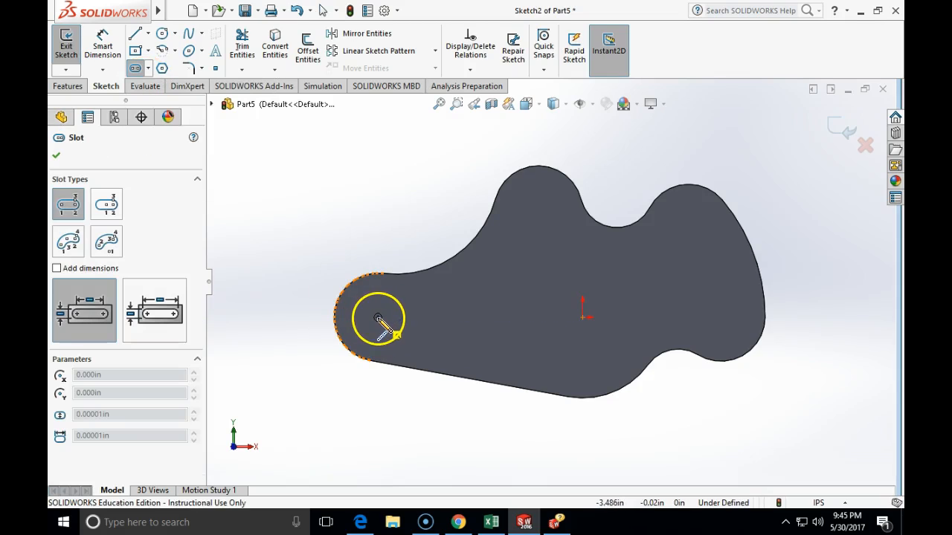
pyautogui.click(480, 318)
pyautogui.click(480, 308)
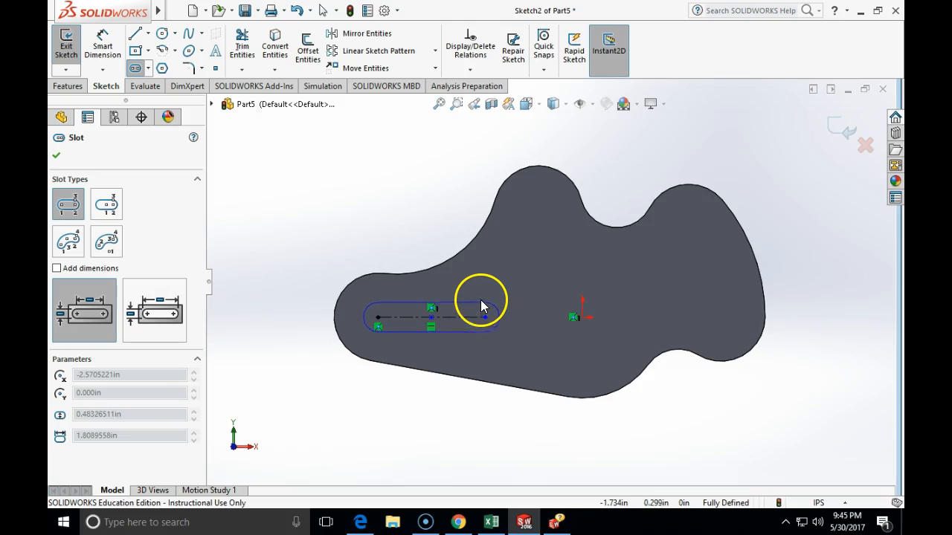
pyautogui.click(483, 295)
pyautogui.press('Escape')
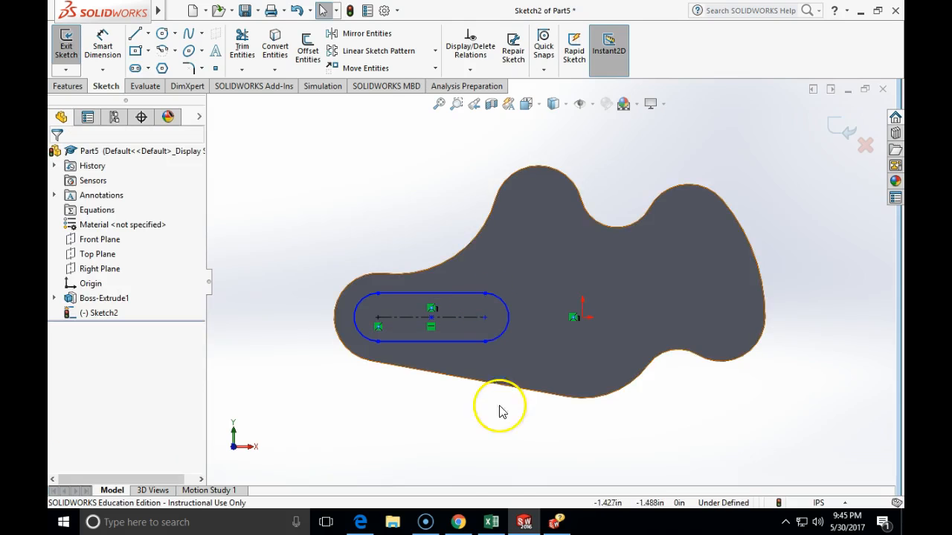
# Dimension the straight slot's left end arc with a radius of 0.375 in.
pyautogui.click(462, 525)
pyautogui.click(460, 524)
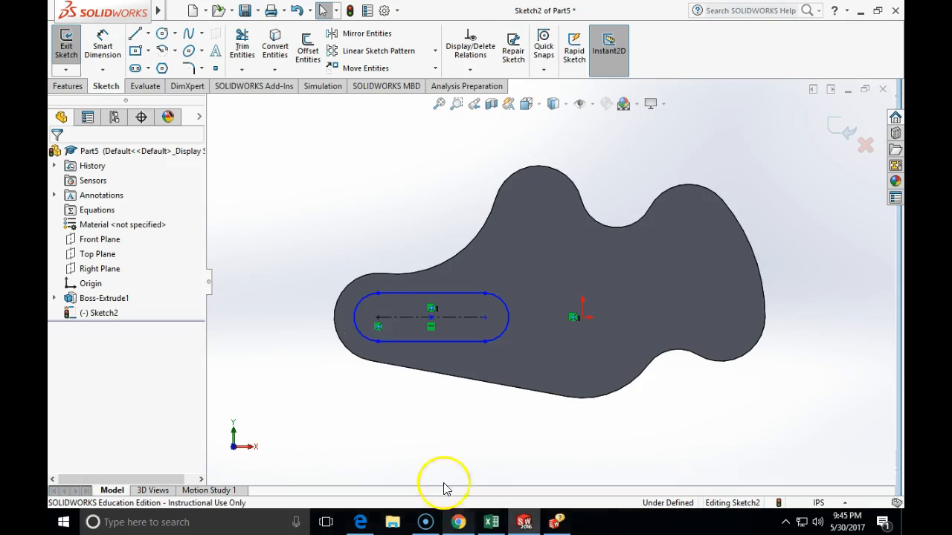
pyautogui.click(102, 46)
pyautogui.click(359, 339)
pyautogui.click(276, 375)
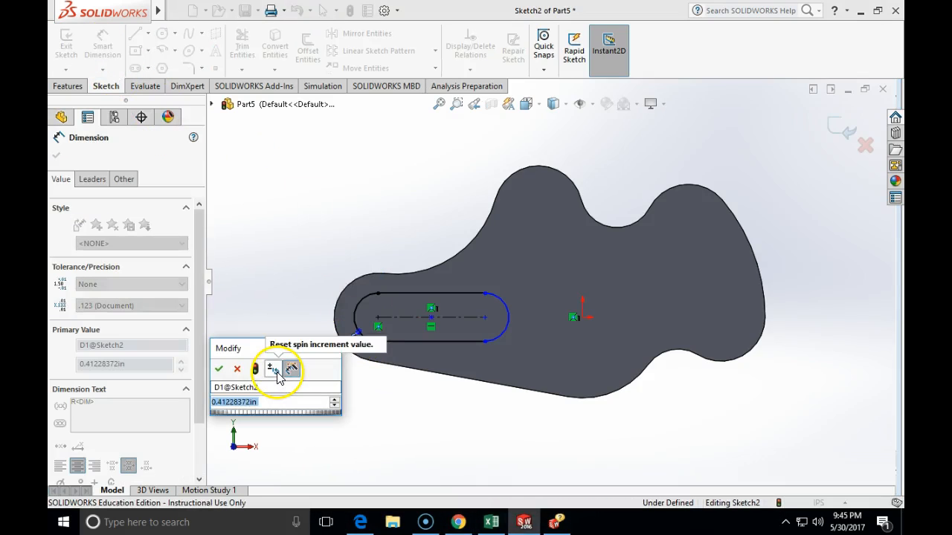
pyautogui.write('.37')
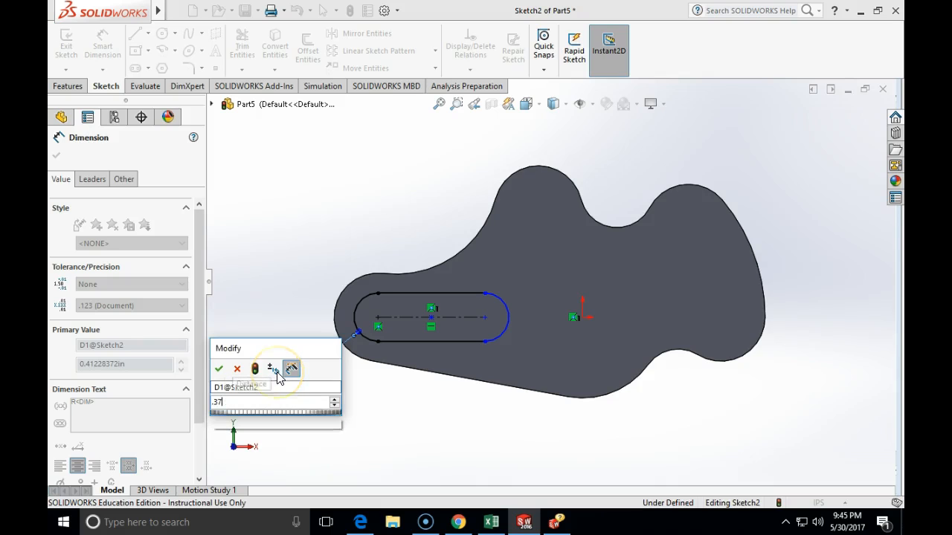
pyautogui.press('Return')
pyautogui.press('Escape')
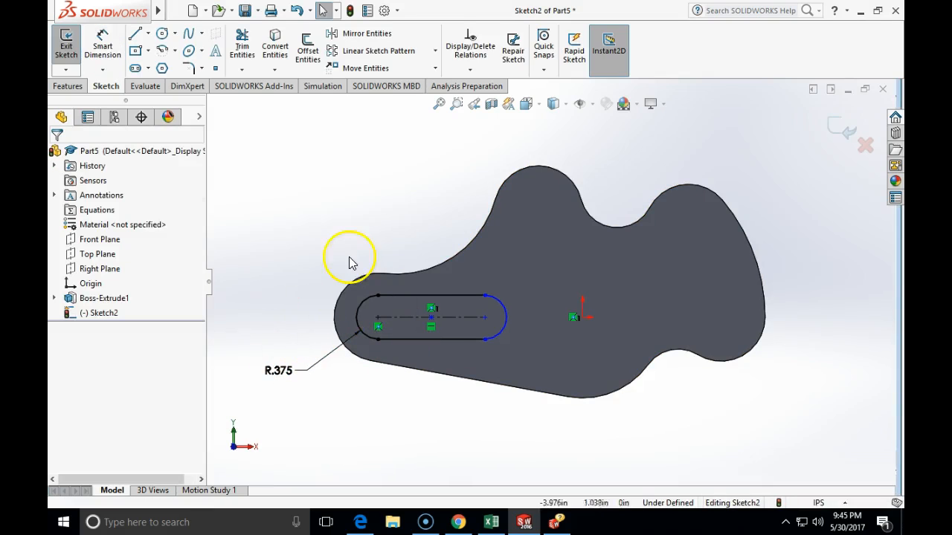
# Dimension the straight slot's centre-to-centre length as 1 in, checking the assignment drawing in Chrome for the value.
pyautogui.click(101, 43)
pyautogui.click(397, 318)
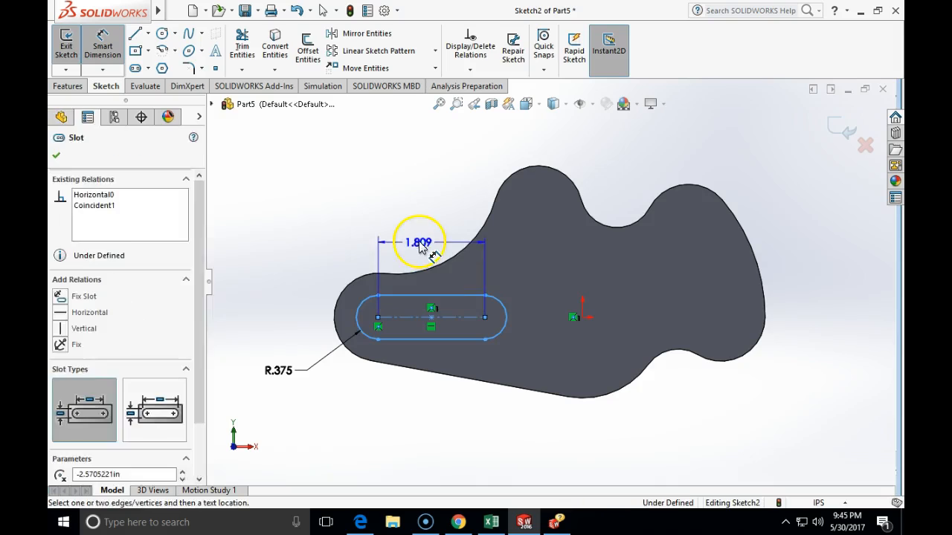
pyautogui.click(418, 236)
pyautogui.click(458, 523)
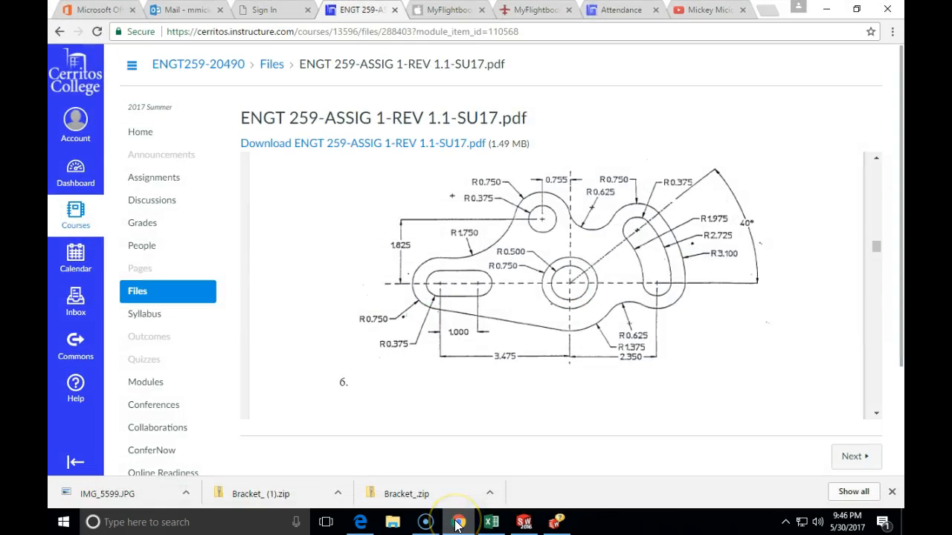
pyautogui.click(458, 523)
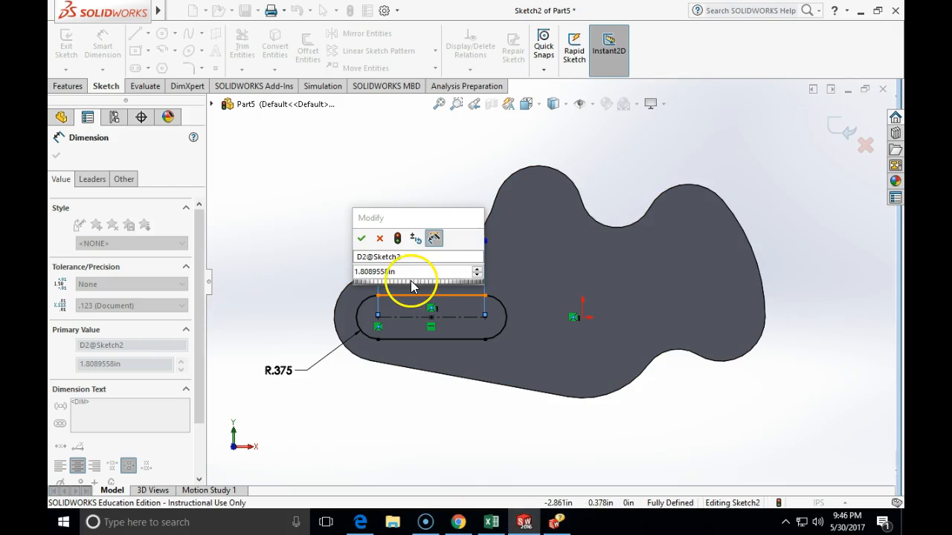
pyautogui.click(397, 272)
pyautogui.write('1')
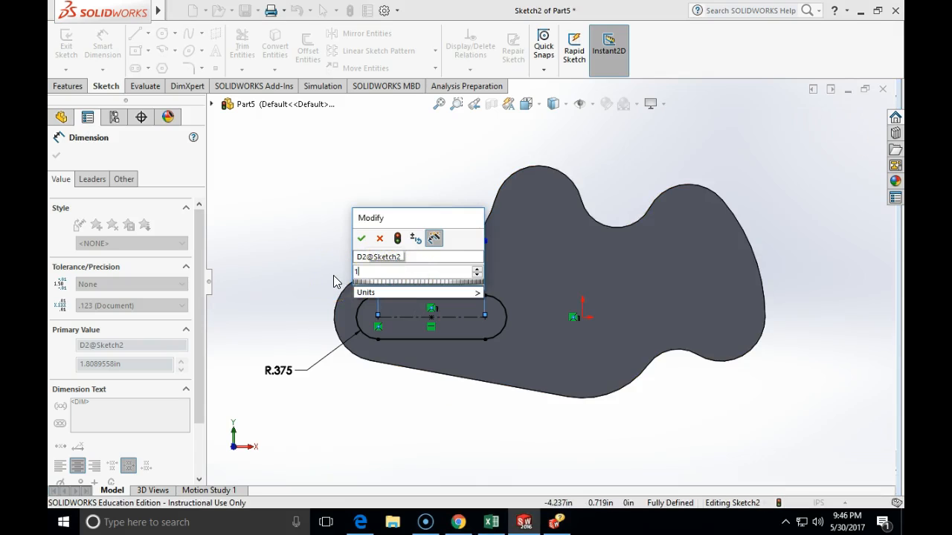
pyautogui.press('Return')
# Add a concentric relation between the slot's left end arc and the bracket's left rounded edge.
pyautogui.click(364, 303)
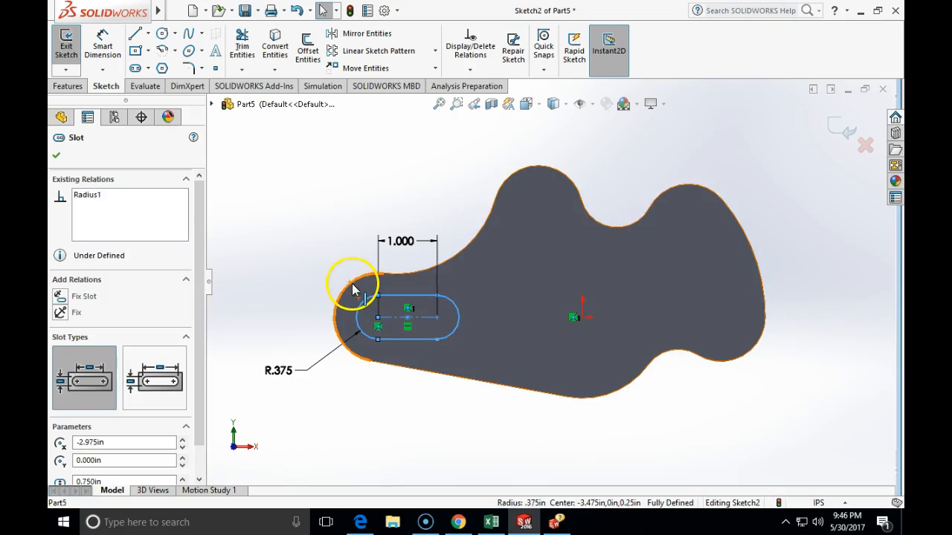
pyautogui.keyDown('ctrl'); pyautogui.click(353, 290); pyautogui.keyUp('ctrl')
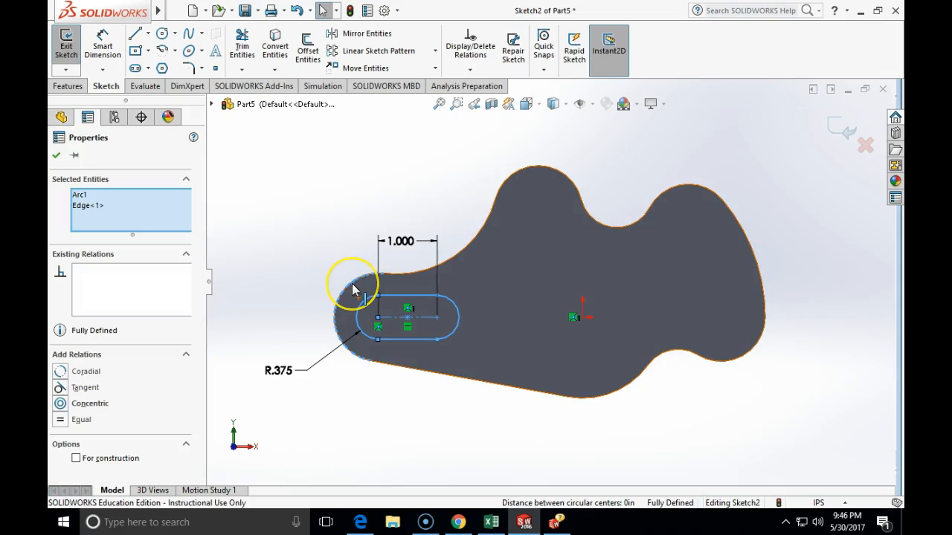
pyautogui.click(82, 403)
pyautogui.click(290, 325)
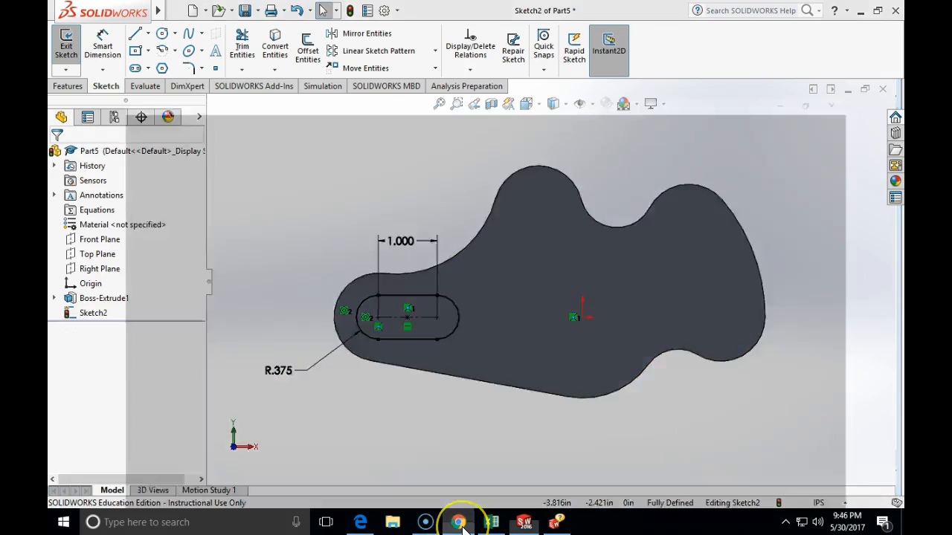
# Consult the assignment drawing in Chrome, return to SOLIDWORKS, exit the sketch and cut-extrude the straight slot Through All.
pyautogui.click(458, 522)
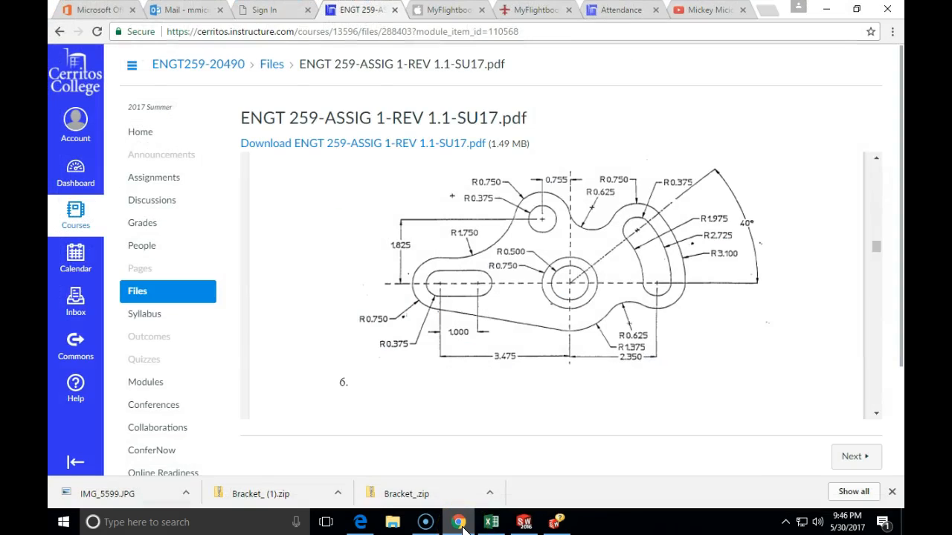
pyautogui.click(465, 505)
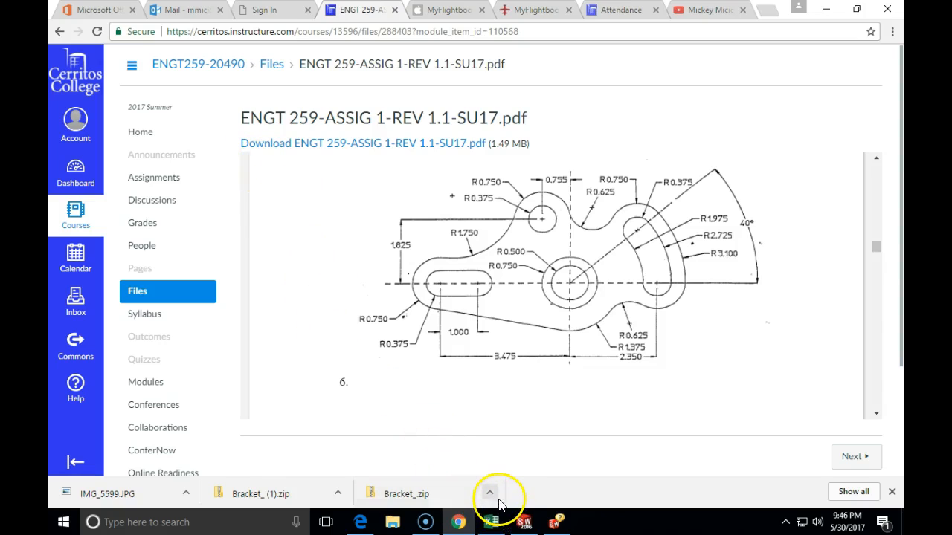
pyautogui.click(523, 520)
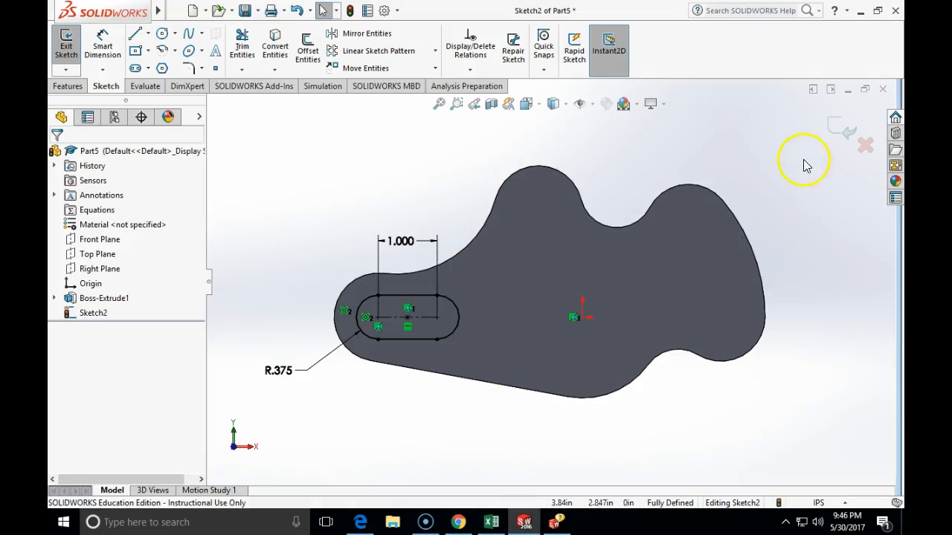
pyautogui.click(834, 124)
pyautogui.click(78, 88)
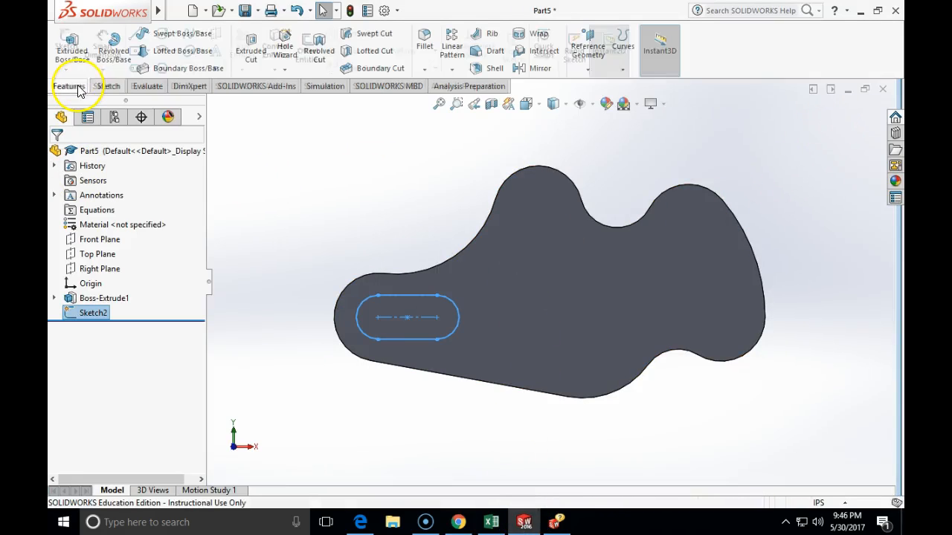
pyautogui.click(250, 51)
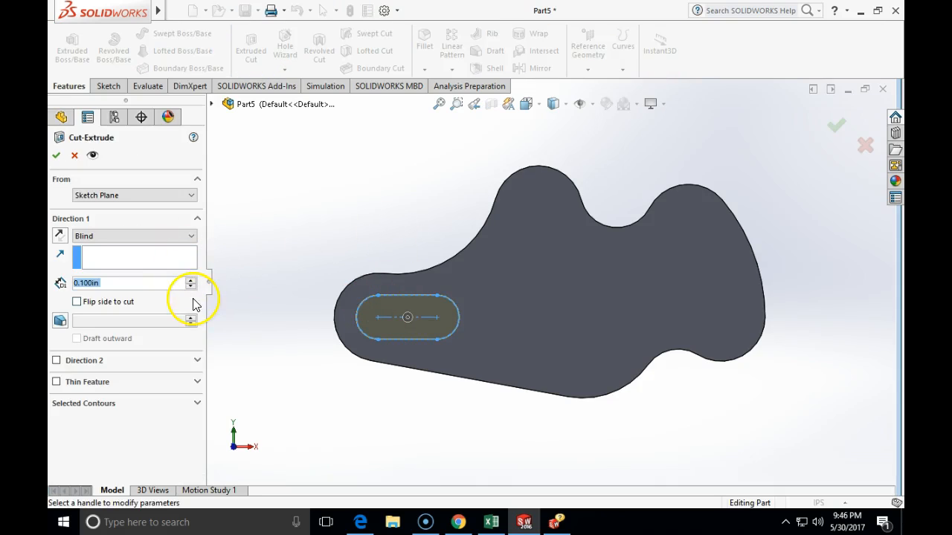
pyautogui.click(191, 237)
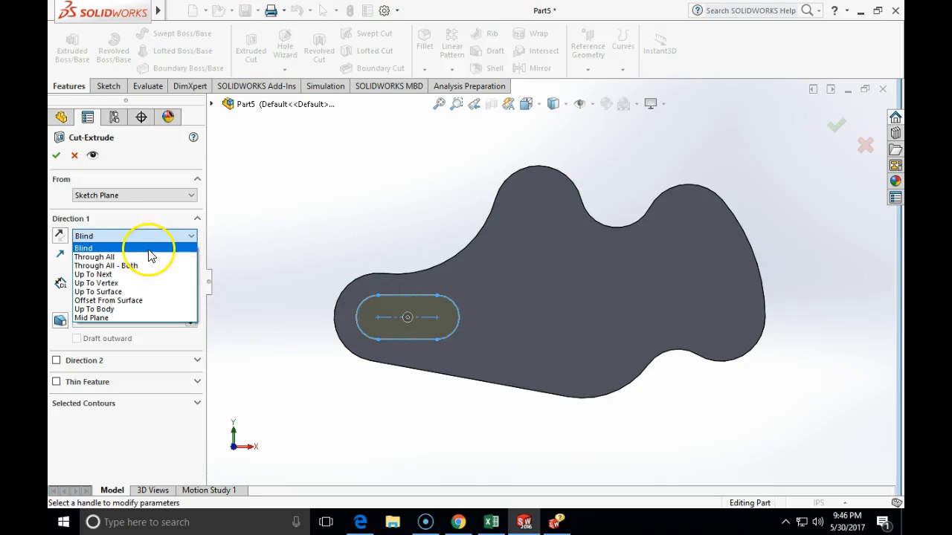
pyautogui.click(149, 257)
pyautogui.click(55, 155)
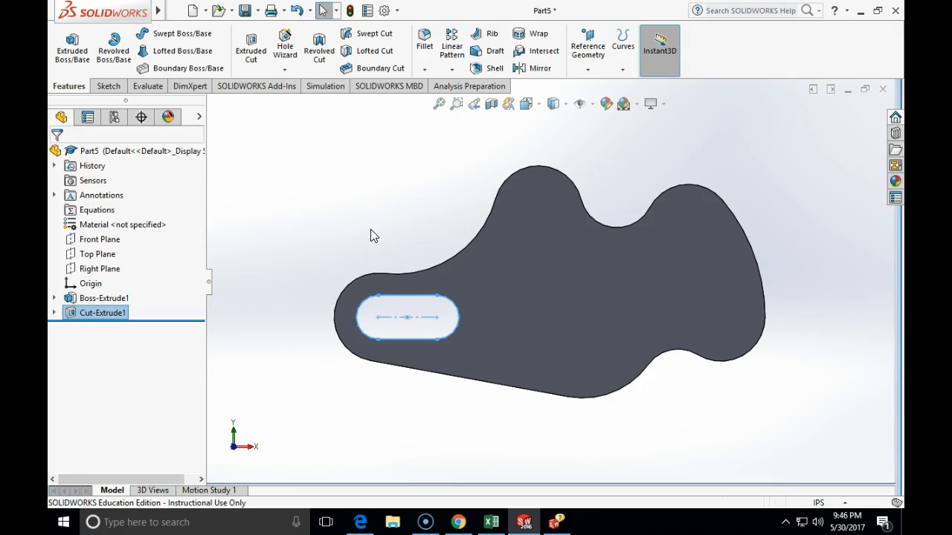
# Check the curved slot on the assignment drawing in Chrome, return to SOLIDWORKS and start a Centerpoint Arc Slot sketch on the bracket's front face.
pyautogui.click(458, 522)
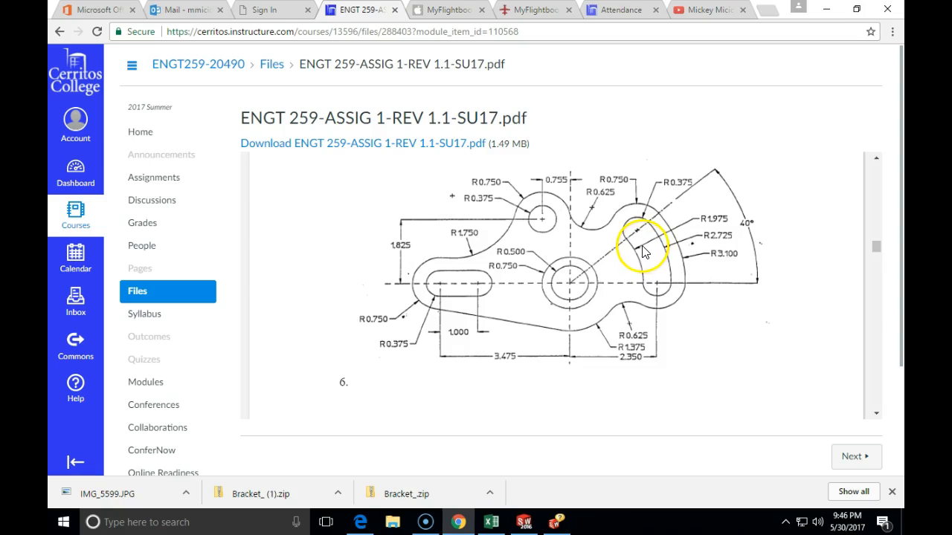
pyautogui.click(524, 523)
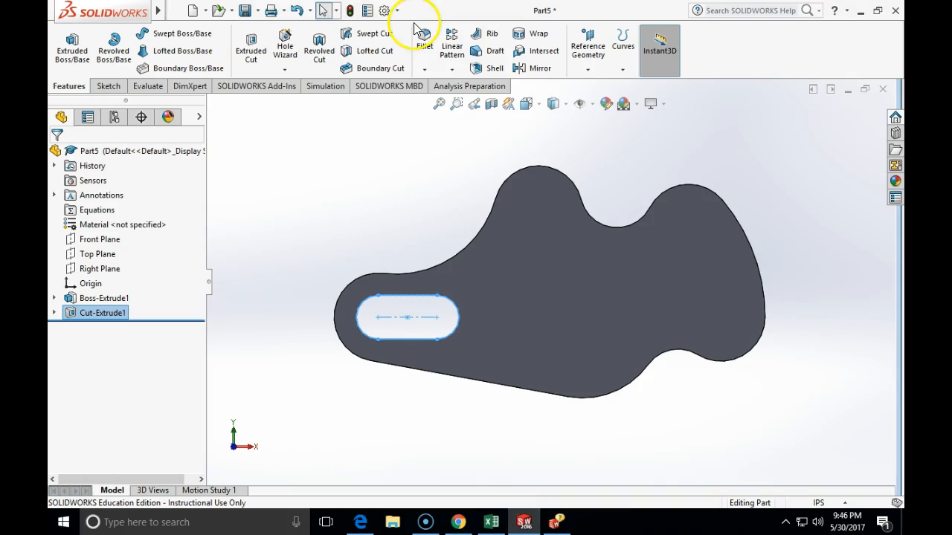
pyautogui.click(106, 89)
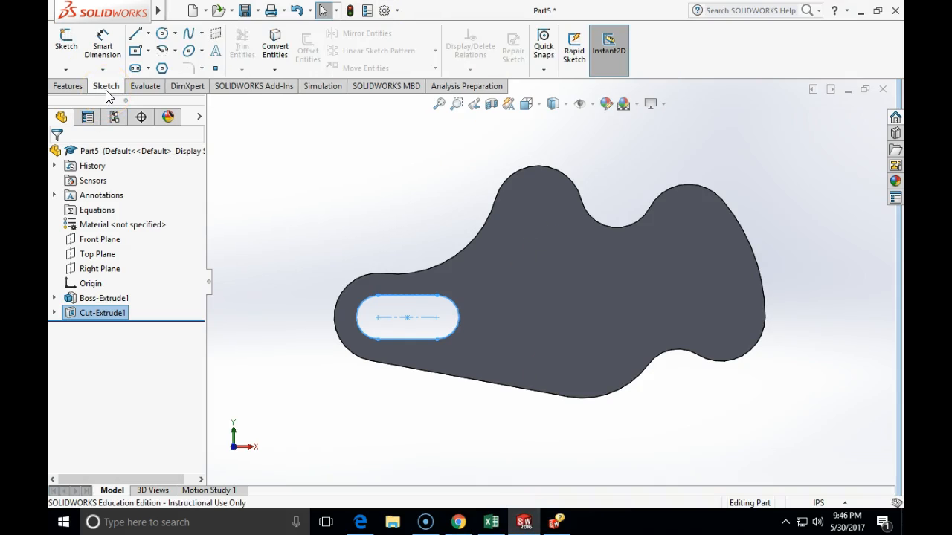
pyautogui.click(147, 68)
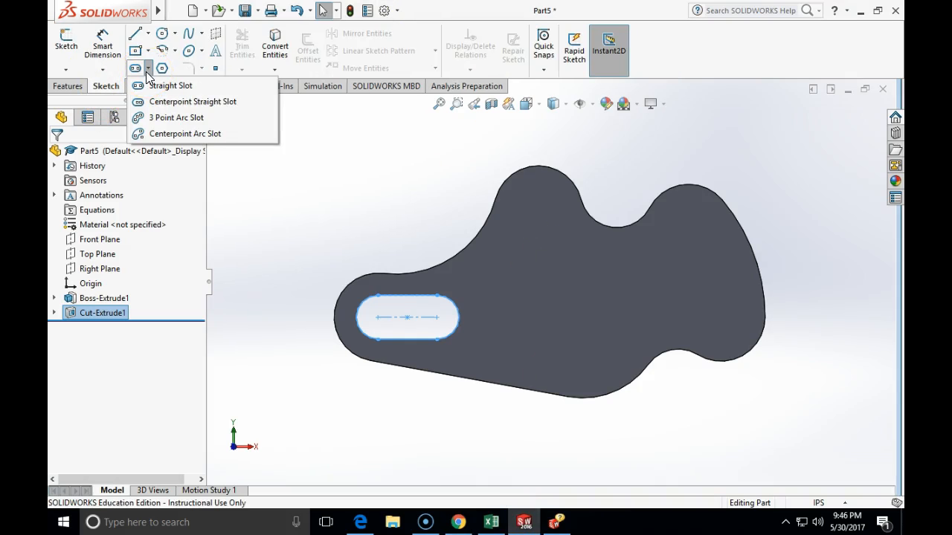
pyautogui.click(162, 136)
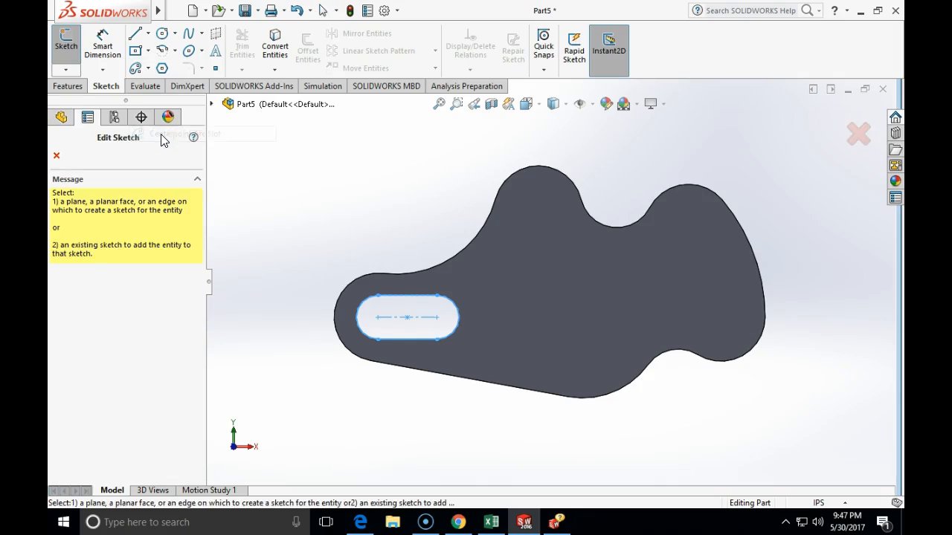
pyautogui.click(530, 374)
pyautogui.click(621, 299)
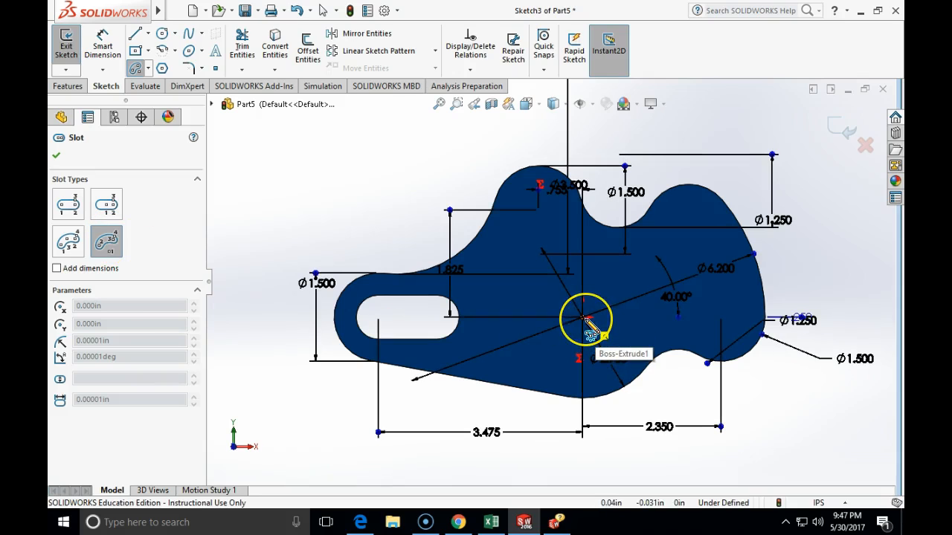
# Sketch an arc slot centred on the origin, running between the bracket's upper-right and lower-right lobes.
pyautogui.click(584, 318)
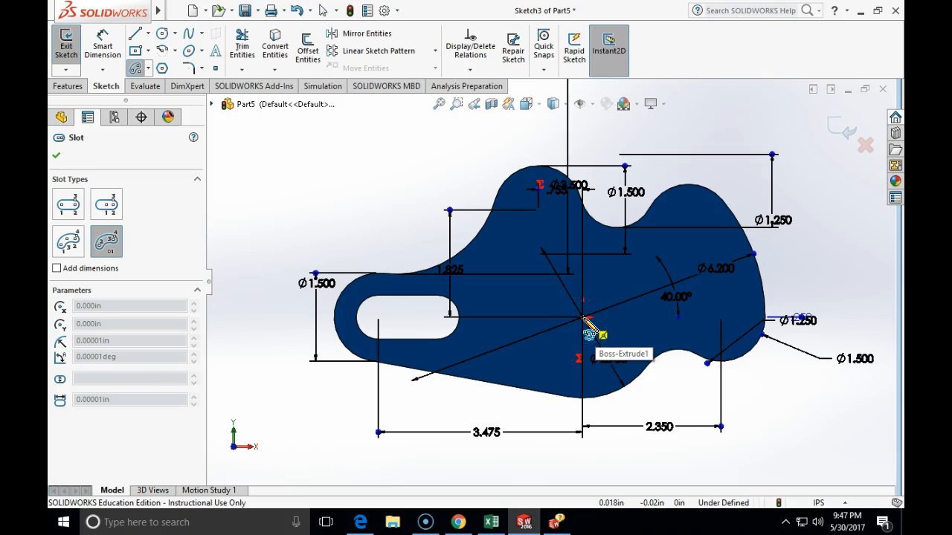
pyautogui.moveTo(584, 319); pyautogui.dragTo(721, 319)
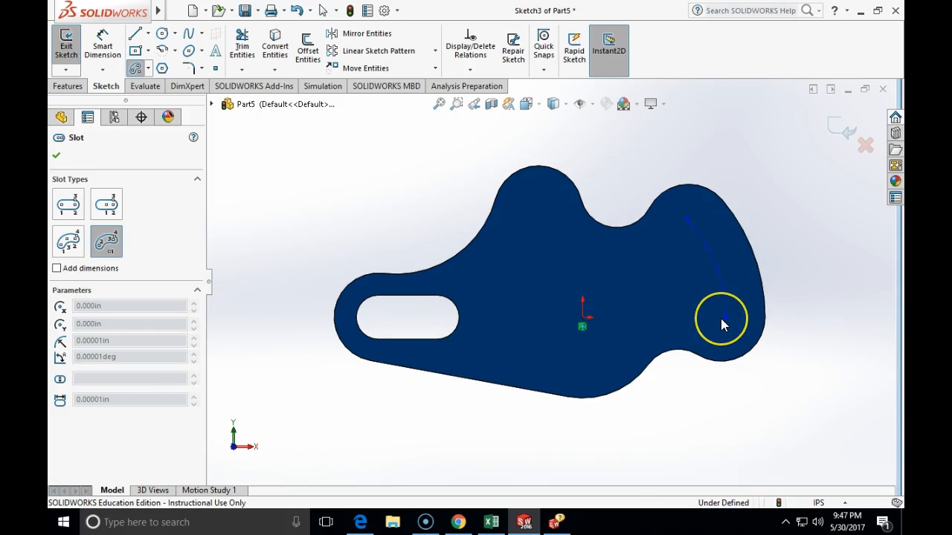
pyautogui.moveTo(746, 275); pyautogui.dragTo(741, 288)
pyautogui.press('Escape')
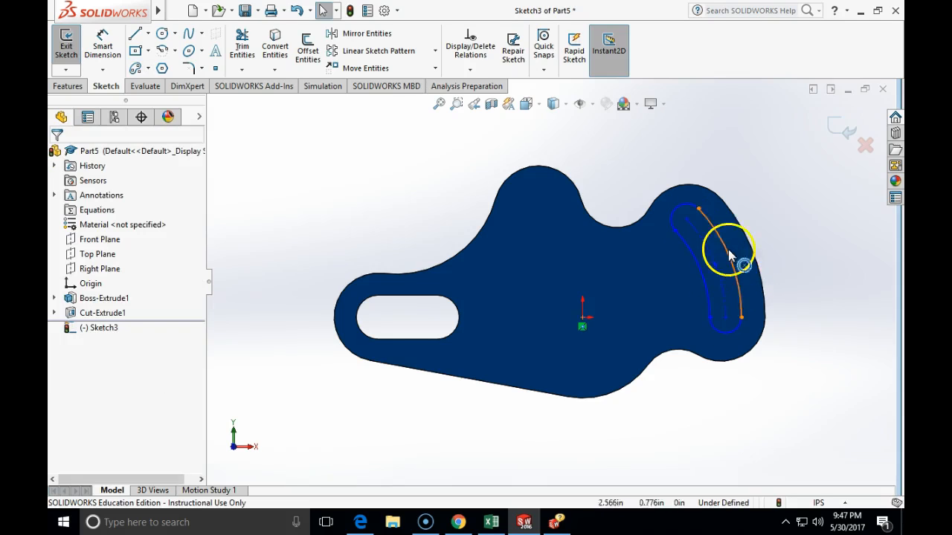
# Add a concentric relation between the arc slot's upper end centre point and the rounded edge of the bracket's upper-right lobe.
pyautogui.click(688, 223)
pyautogui.click(691, 191)
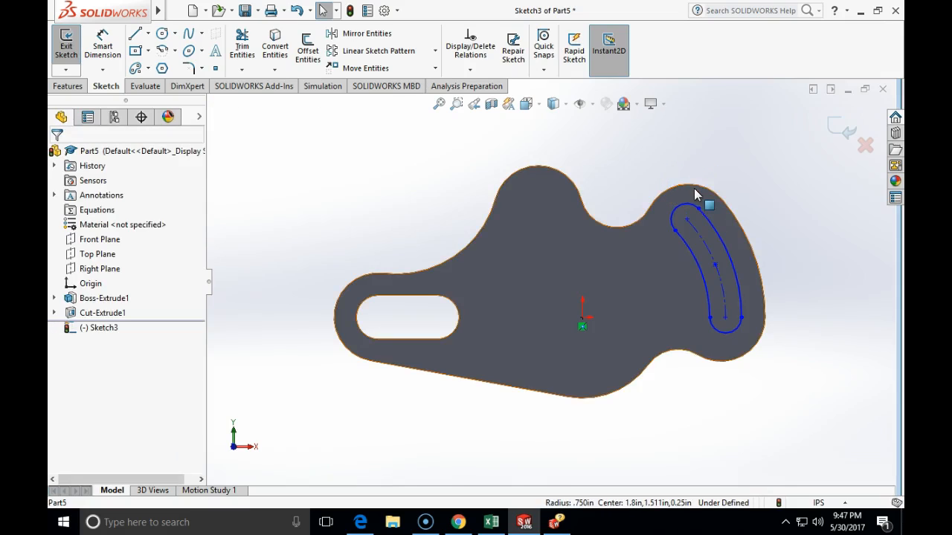
pyautogui.click(694, 207)
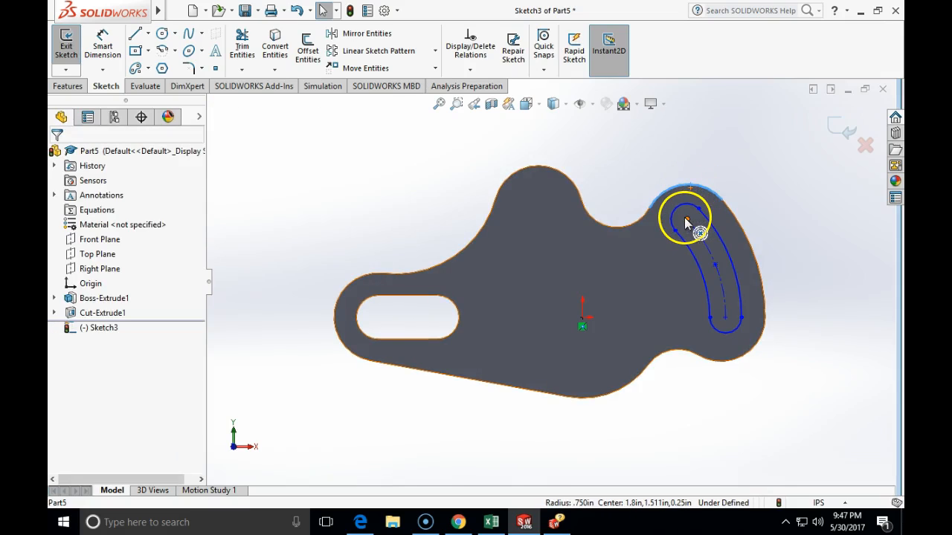
pyautogui.click(687, 220)
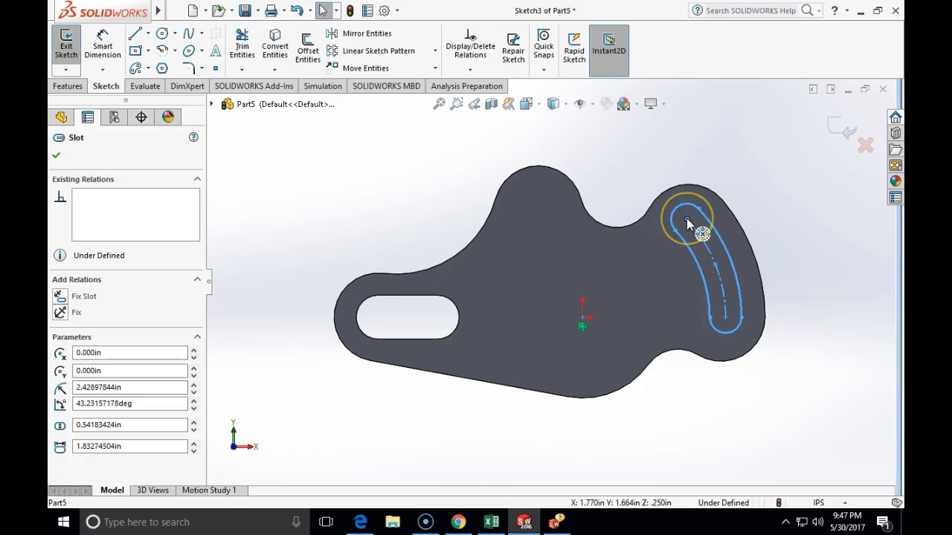
pyautogui.click(687, 219)
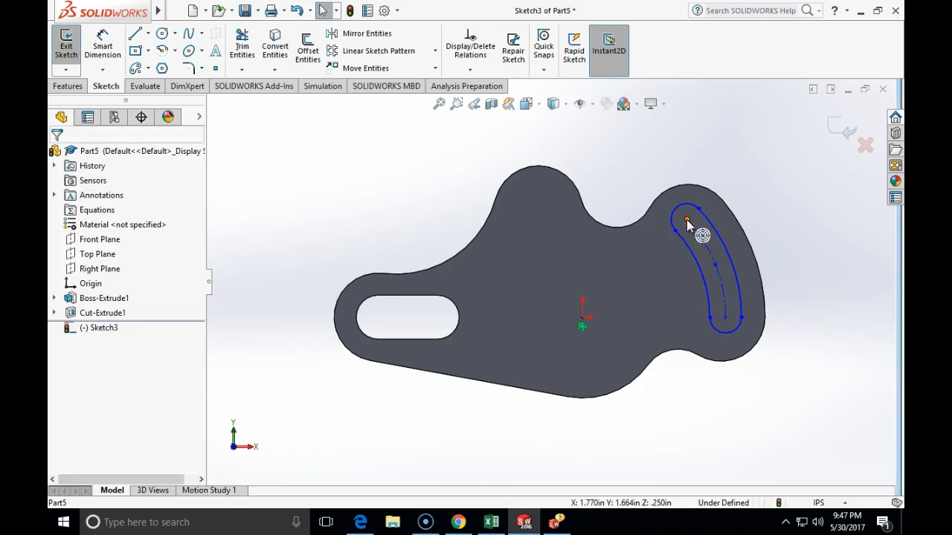
pyautogui.click(687, 221)
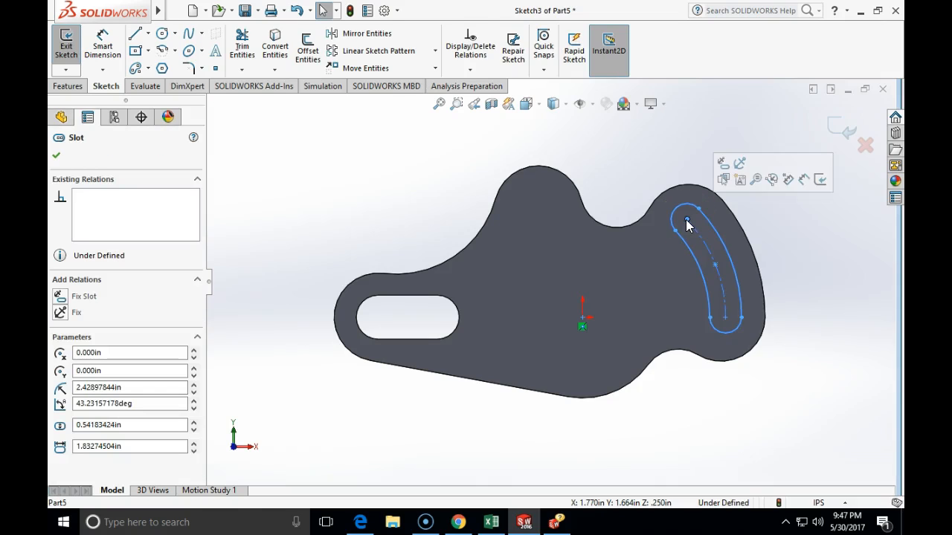
pyautogui.click(687, 188)
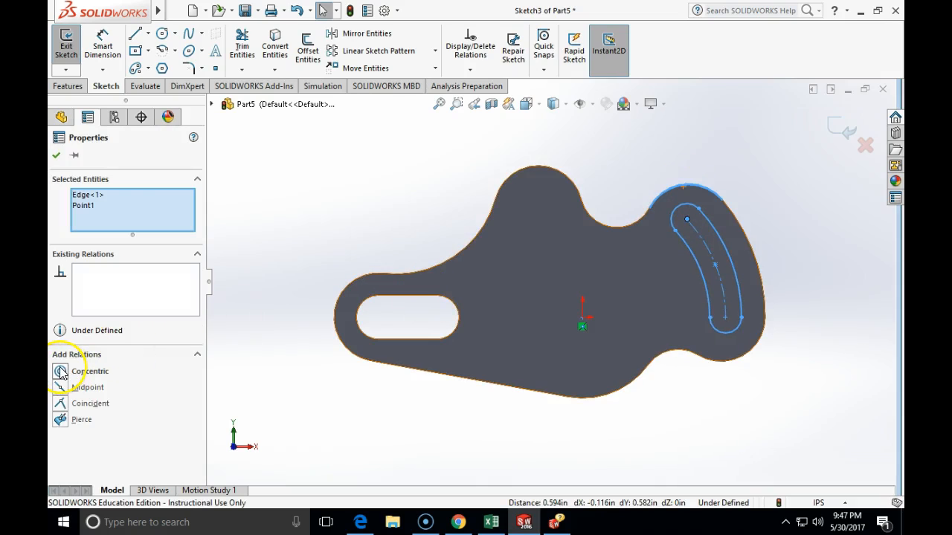
pyautogui.click(61, 371)
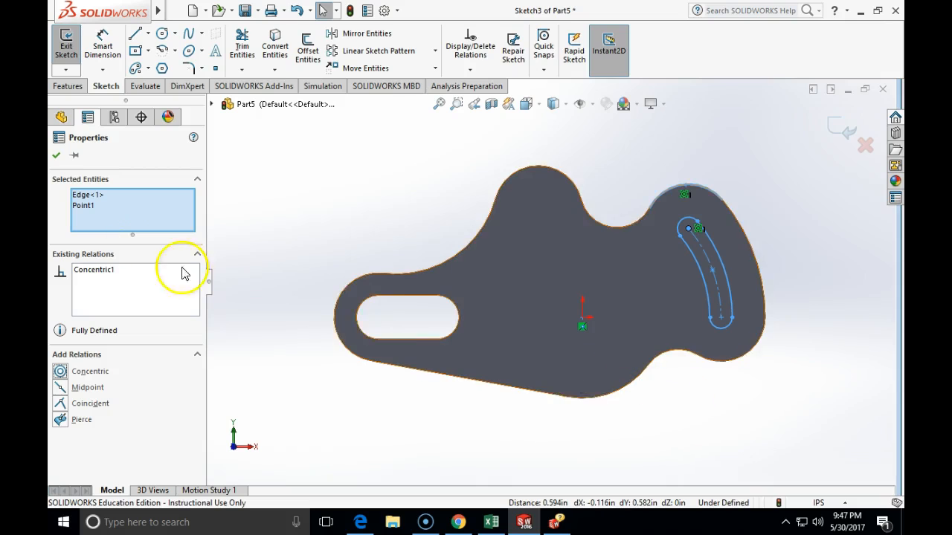
pyautogui.click(57, 156)
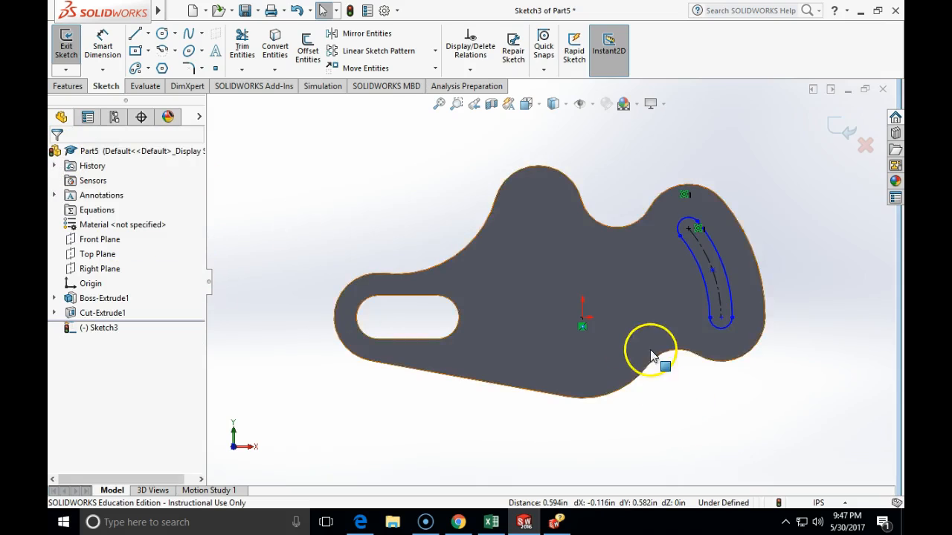
# Add a concentric relation between the arc slot's lower end centre point and the rounded edge of the bracket's lower-right lobe.
pyautogui.click(720, 320)
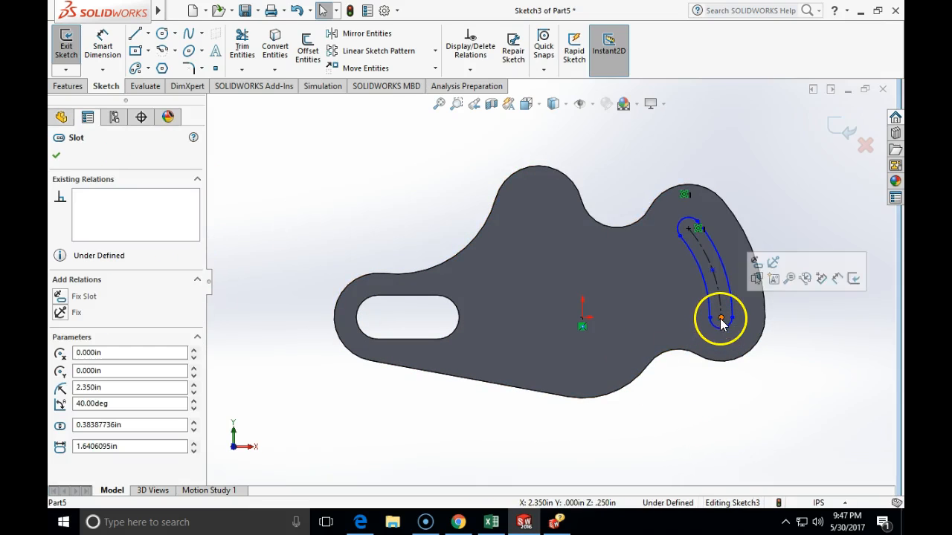
pyautogui.keyDown('ctrl'); pyautogui.click(743, 362); pyautogui.keyUp('ctrl')
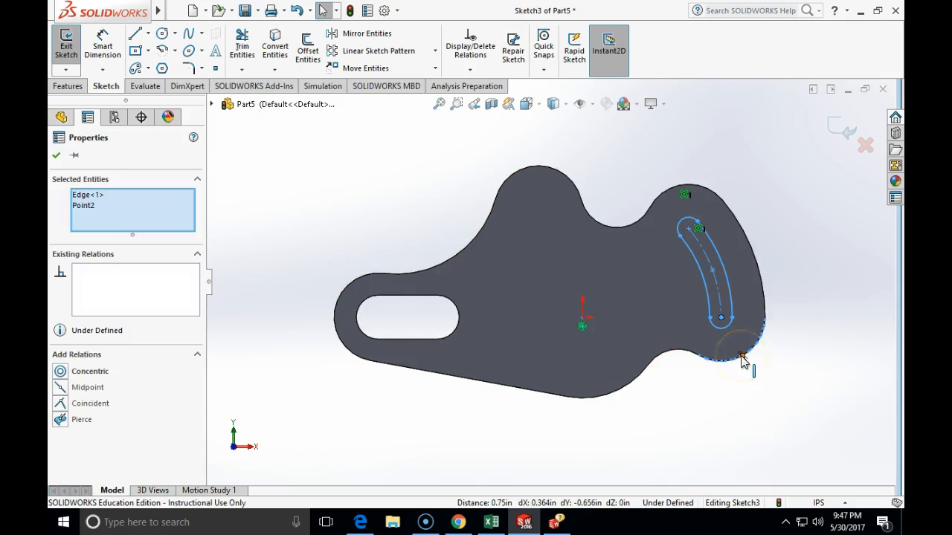
pyautogui.click(71, 372)
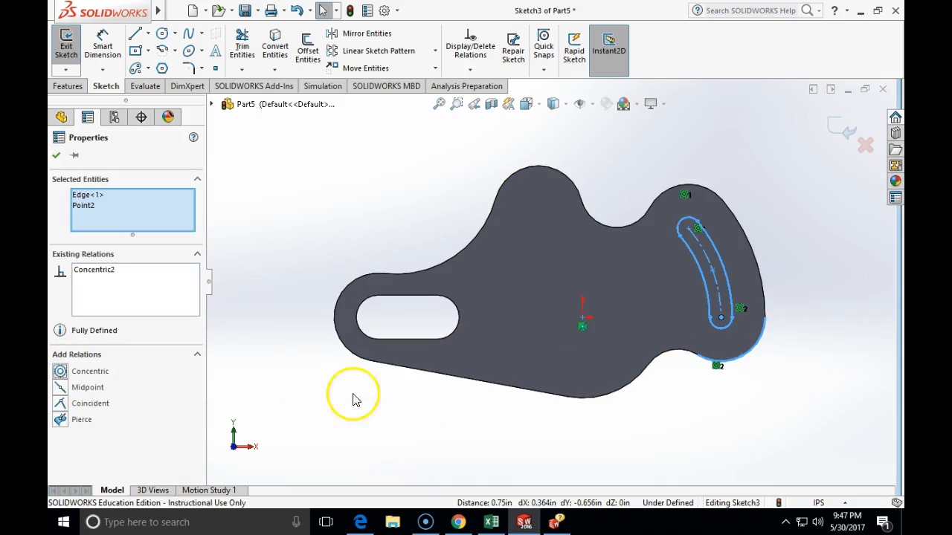
pyautogui.click(55, 155)
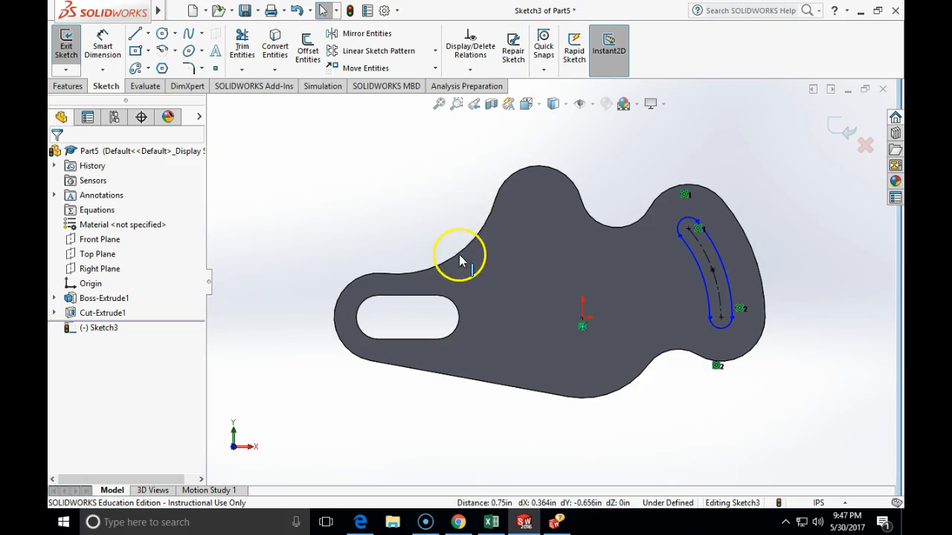
# Check the slot radius on the assignment drawing in Chrome, return to SOLIDWORKS and dimension the arc slot's end radius as 0.375 in.
pyautogui.click(458, 522)
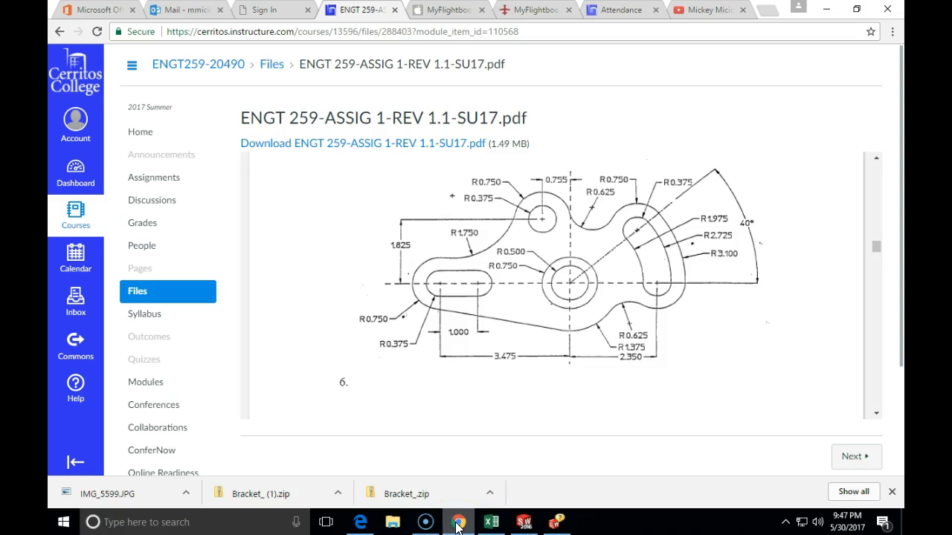
pyautogui.click(523, 522)
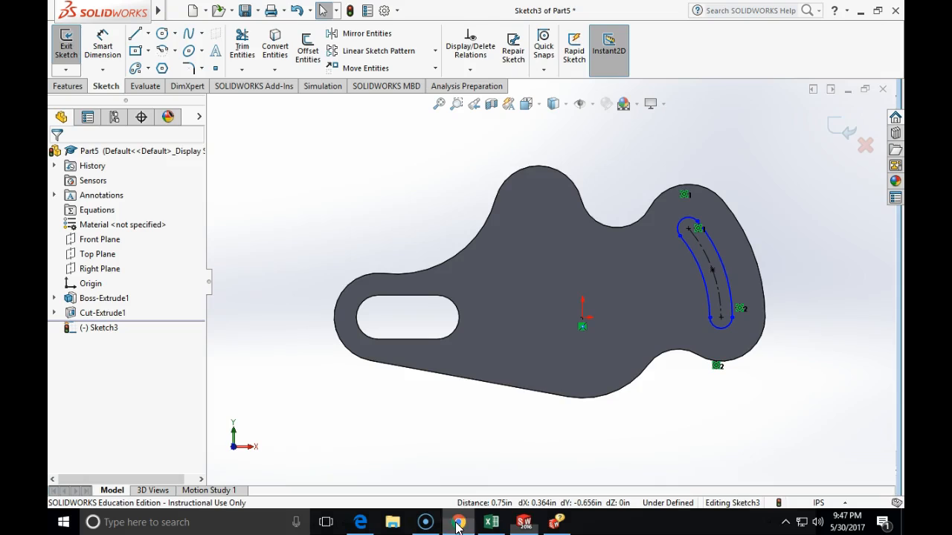
pyautogui.click(103, 46)
pyautogui.click(690, 221)
pyautogui.click(775, 180)
pyautogui.write('.375')
pyautogui.press('Return')
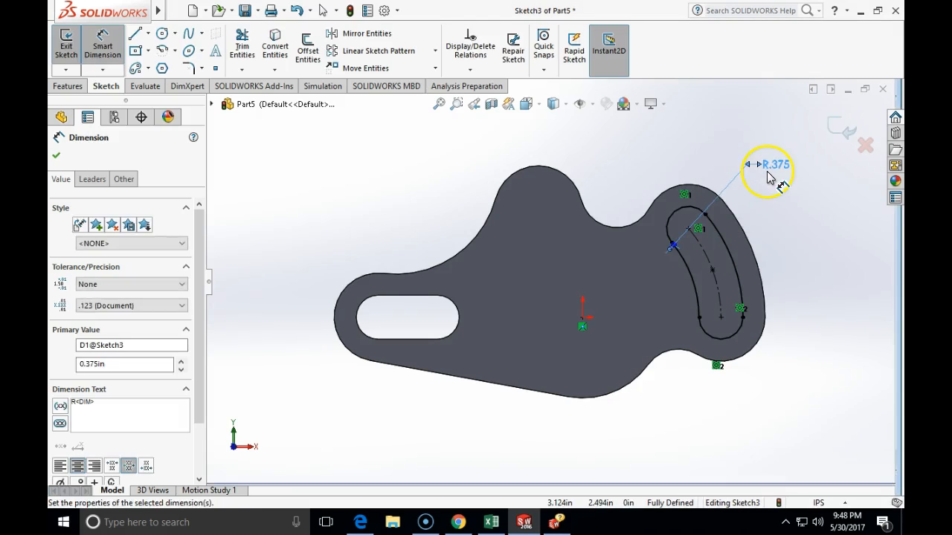
pyautogui.press('Escape')
# Add driven radius dimensions to the curved slot's inner and outer arcs.
pyautogui.click(103, 44)
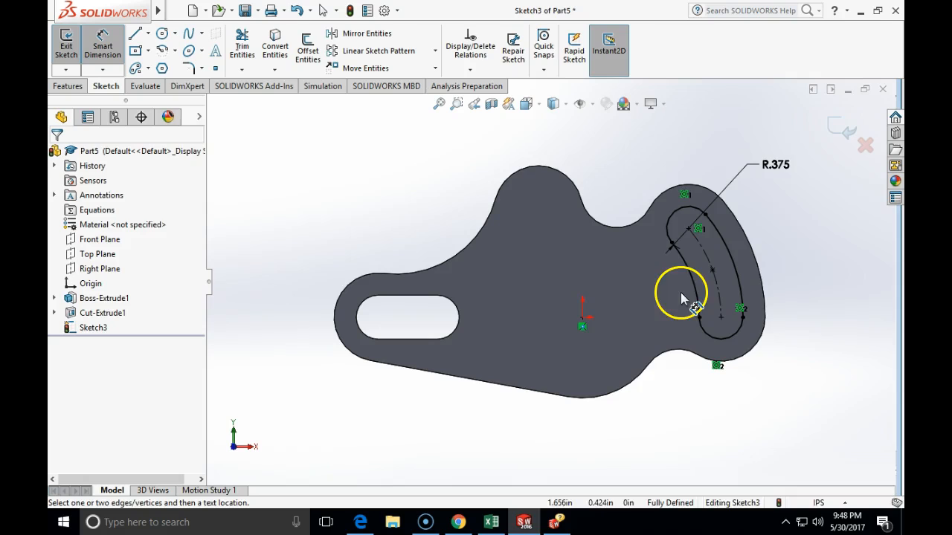
pyautogui.click(687, 271)
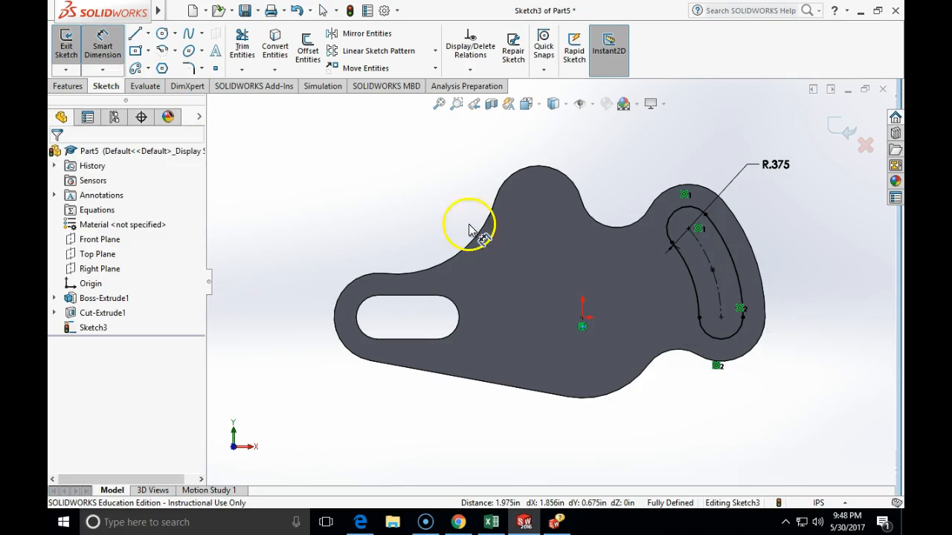
pyautogui.click(695, 282)
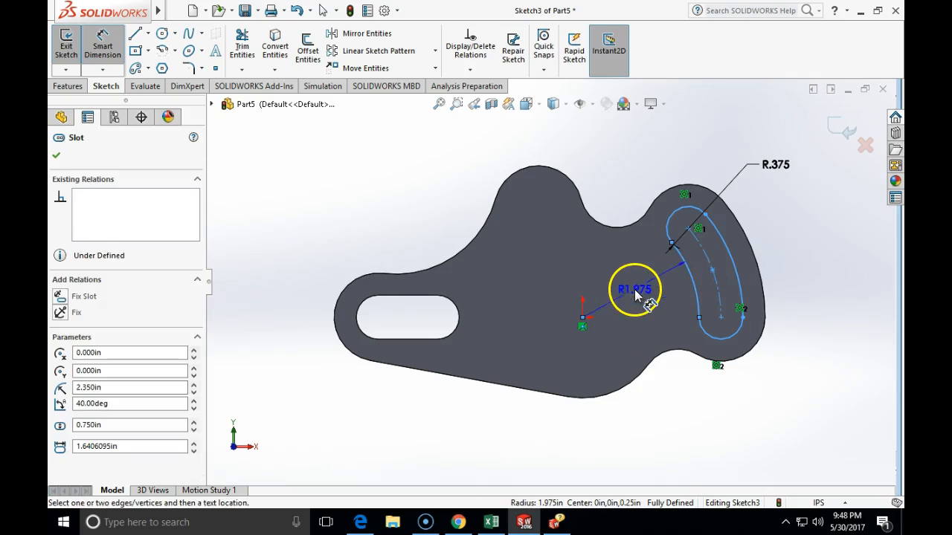
pyautogui.click(634, 289)
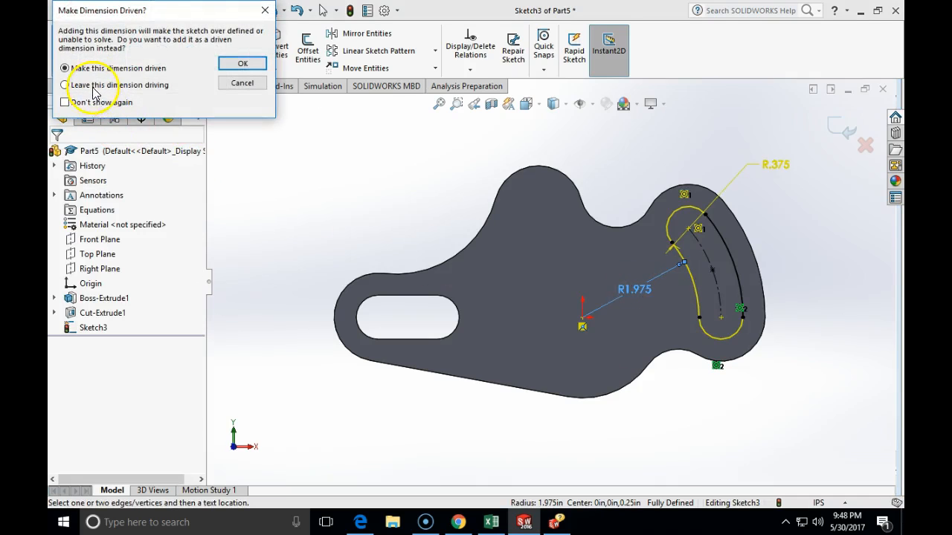
pyautogui.click(234, 67)
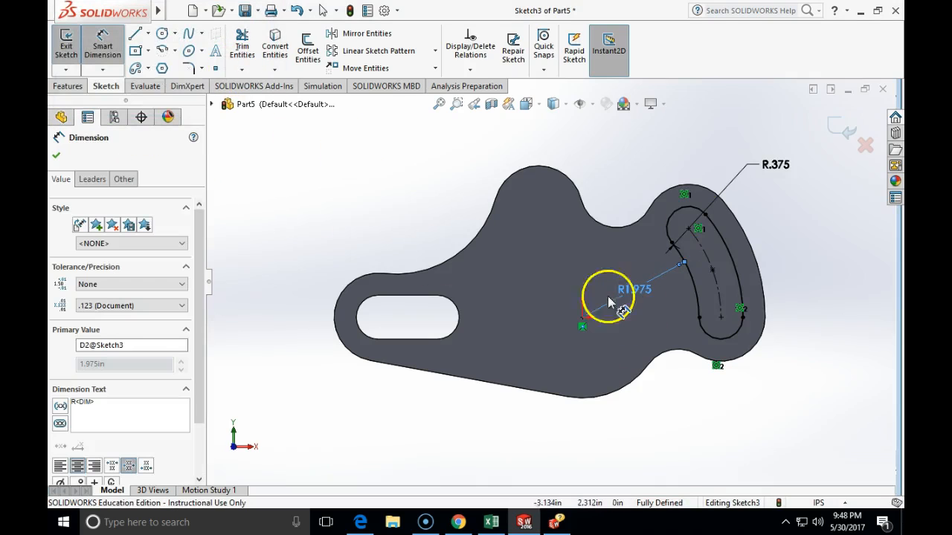
pyautogui.click(435, 210)
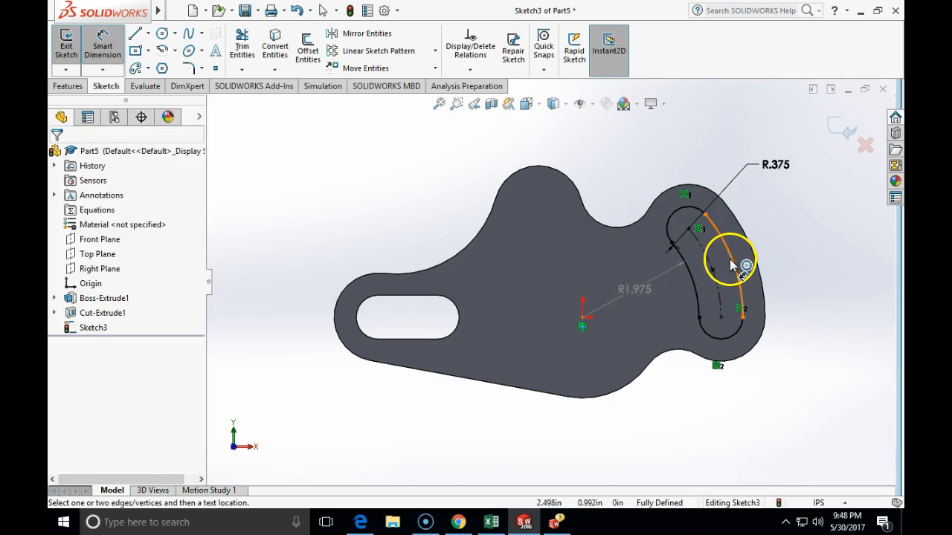
pyautogui.click(729, 261)
pyautogui.click(741, 387)
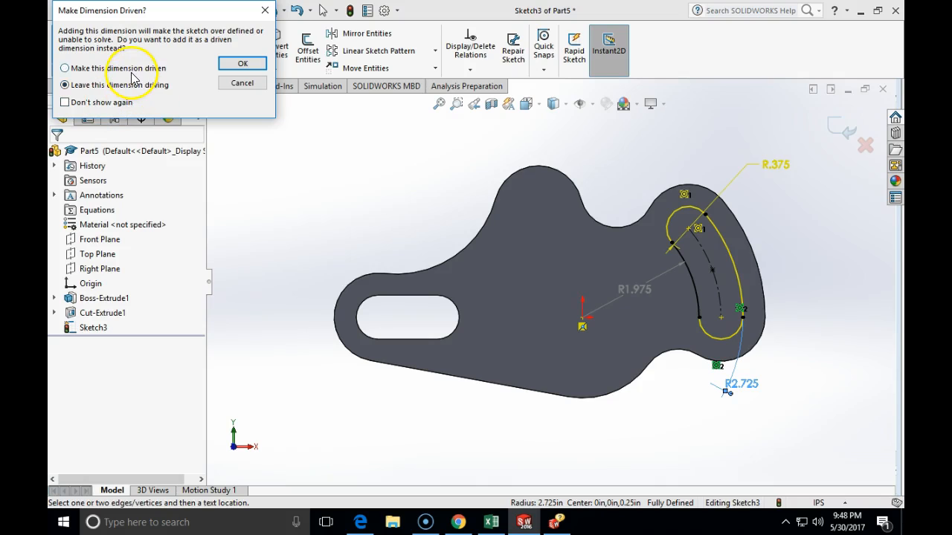
pyautogui.click(243, 66)
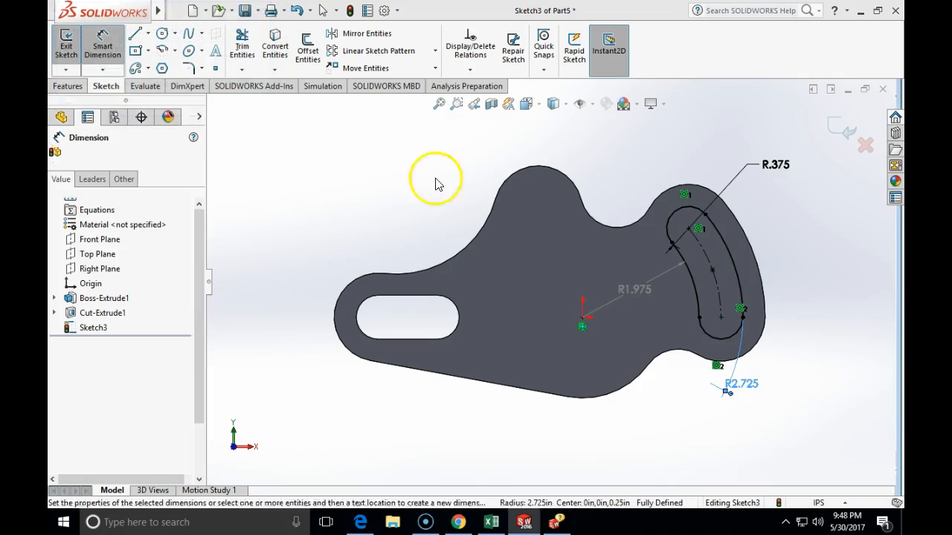
# Compare the curved slot with the assignment drawing in Chrome, dismiss the profile storage message and return to SOLIDWORKS.
pyautogui.click(459, 523)
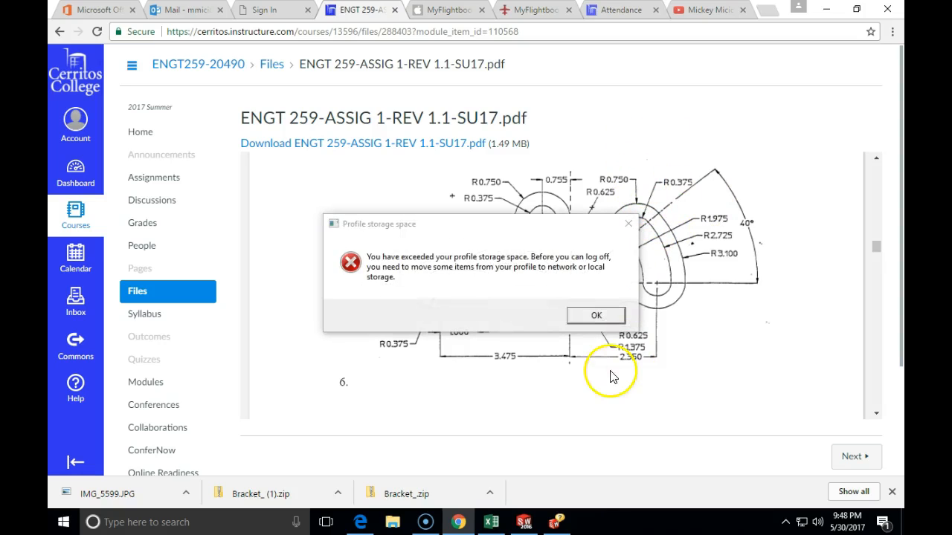
pyautogui.click(597, 316)
pyautogui.click(524, 522)
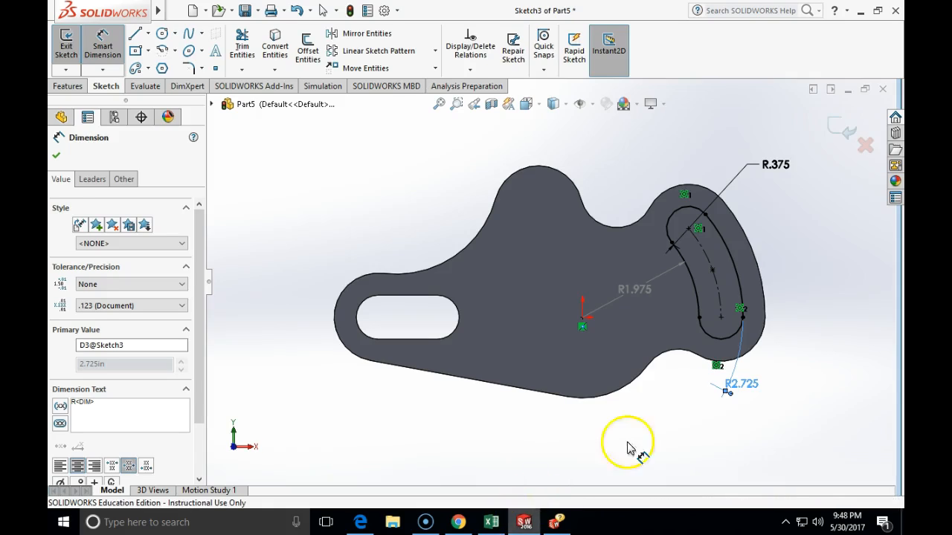
# Exit the sketch and cut-extrude the curved slot Through All.
pyautogui.click(848, 130)
pyautogui.click(829, 126)
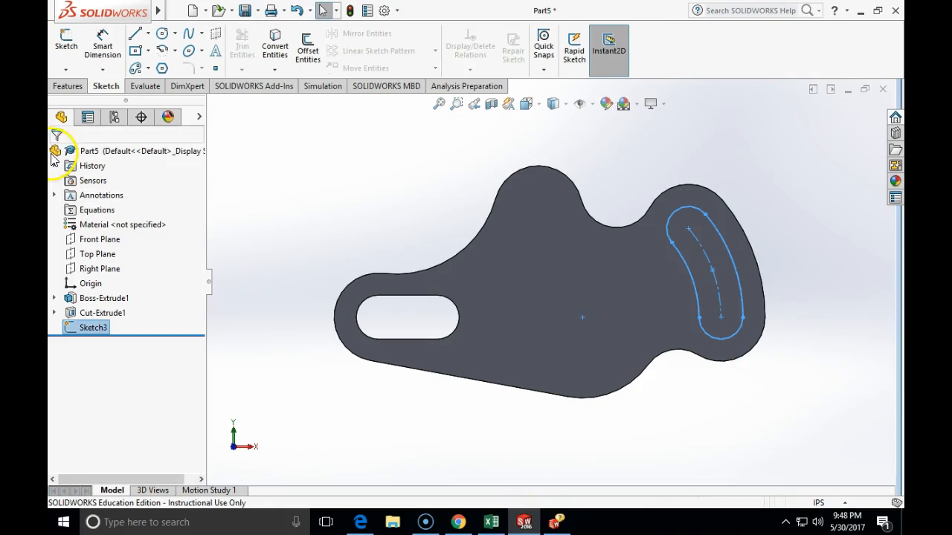
pyautogui.click(67, 85)
pyautogui.click(250, 46)
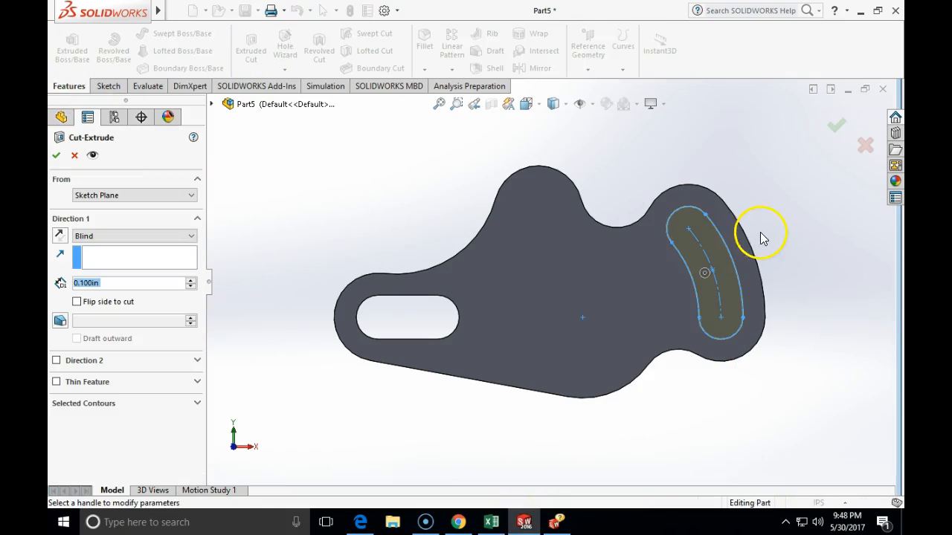
pyautogui.click(172, 236)
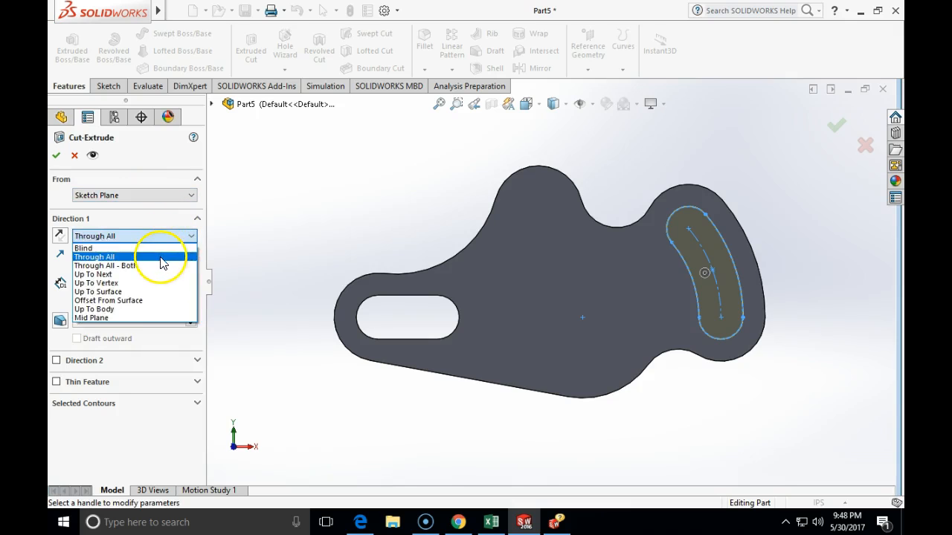
pyautogui.click(166, 247)
pyautogui.click(58, 154)
pyautogui.moveTo(429, 183); pyautogui.dragTo(353, 238, button='middle')
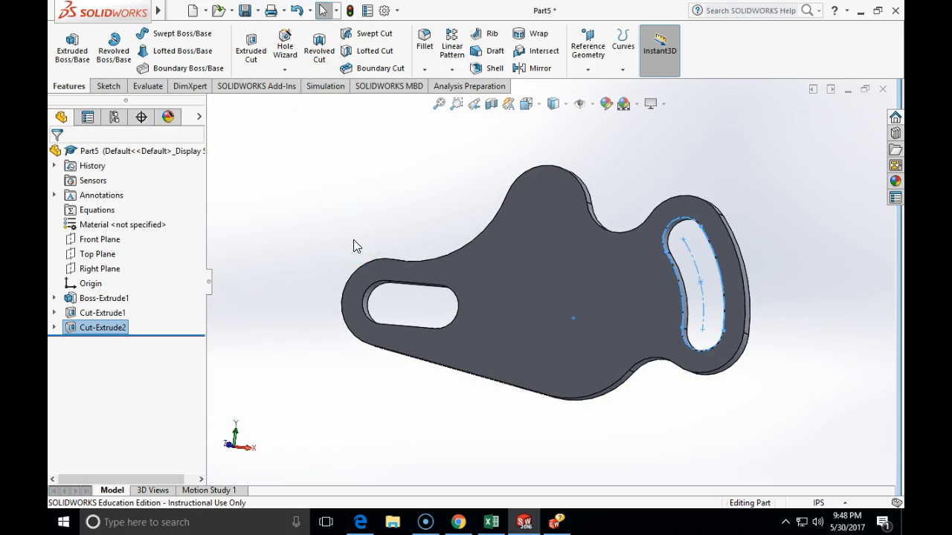
pyautogui.click(364, 217)
pyautogui.moveTo(369, 218); pyautogui.dragTo(431, 233, button='middle')
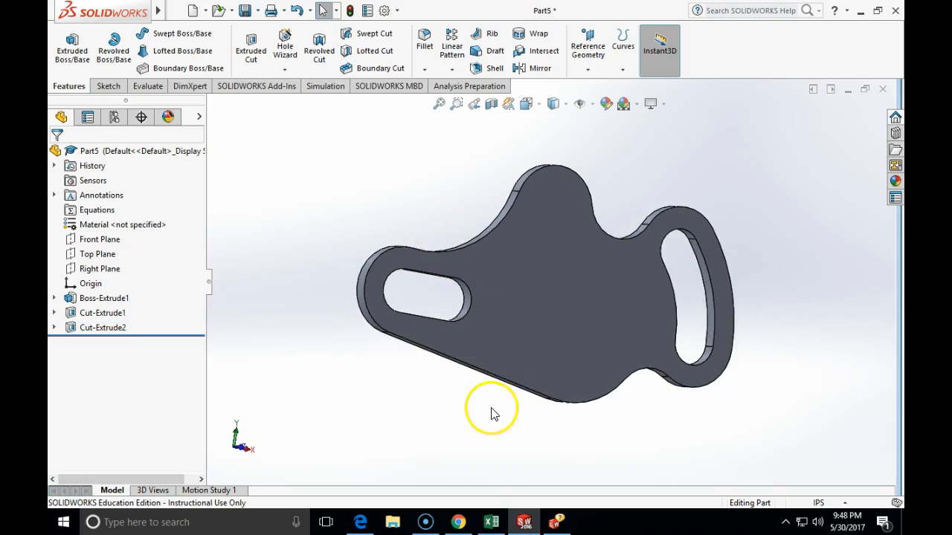
# Check the hole sizes on the assignment drawing in Chrome, return to SOLIDWORKS and start a Hole Wizard feature with size 3/4.
pyautogui.click(459, 523)
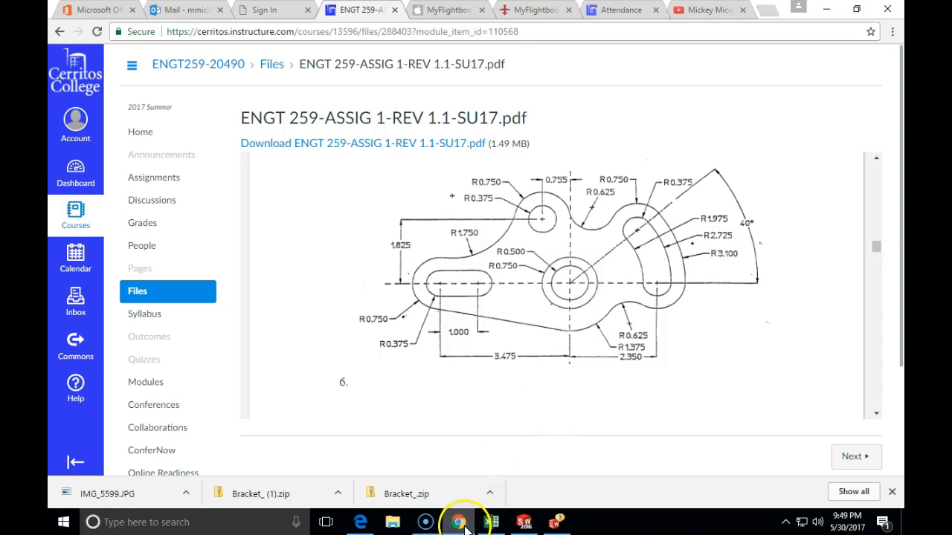
pyautogui.click(525, 525)
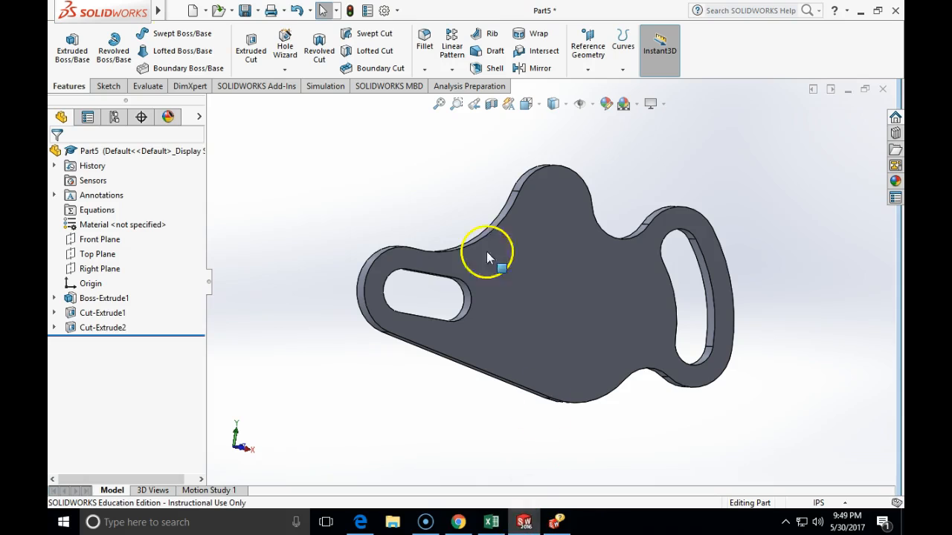
pyautogui.click(283, 47)
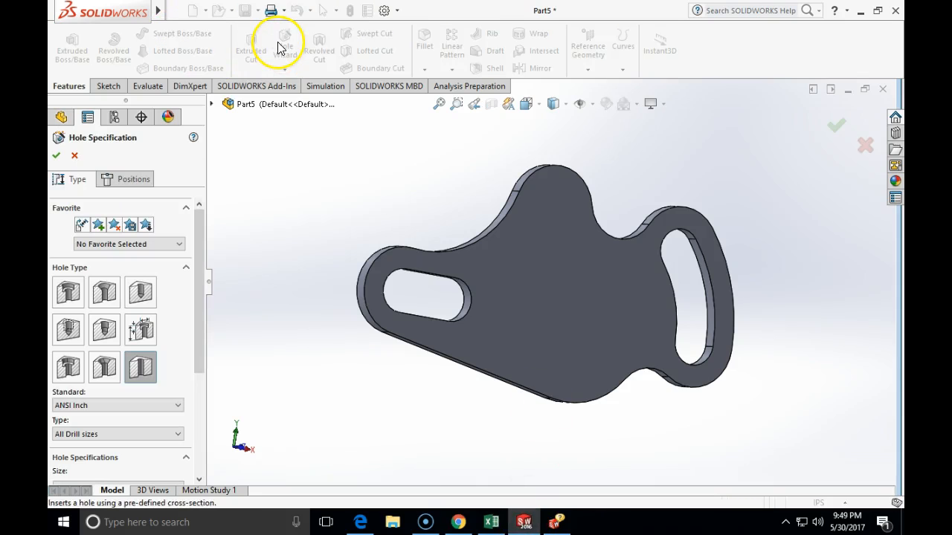
pyautogui.moveTo(201, 350); pyautogui.dragTo(195, 423)
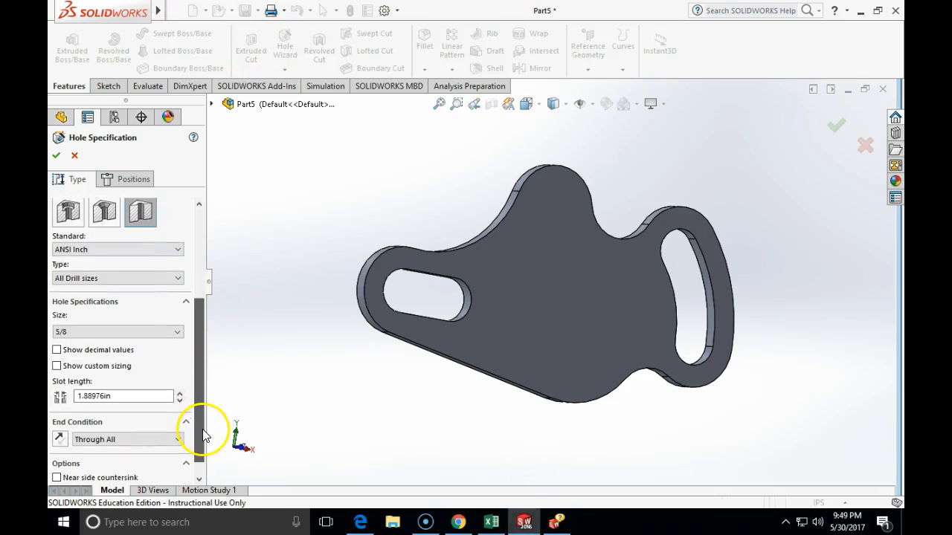
pyautogui.click(179, 331)
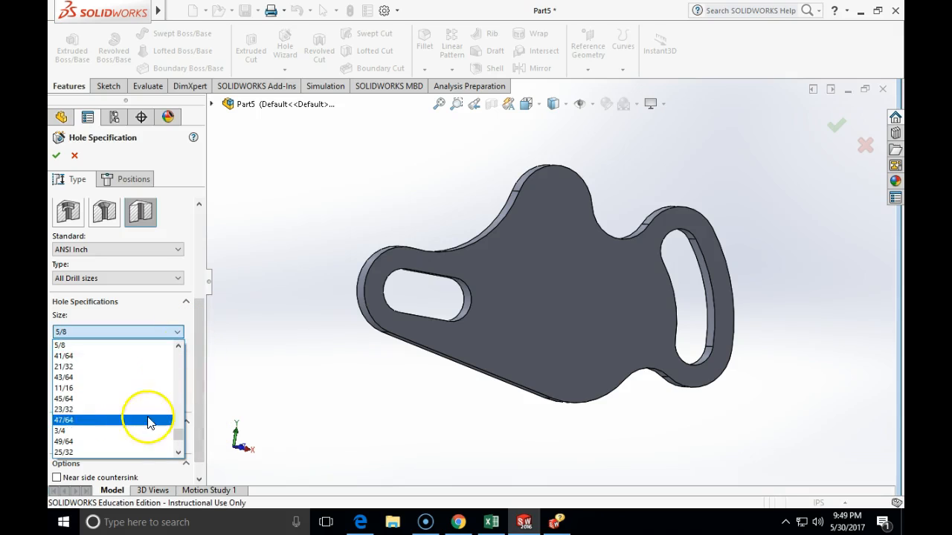
pyautogui.click(128, 431)
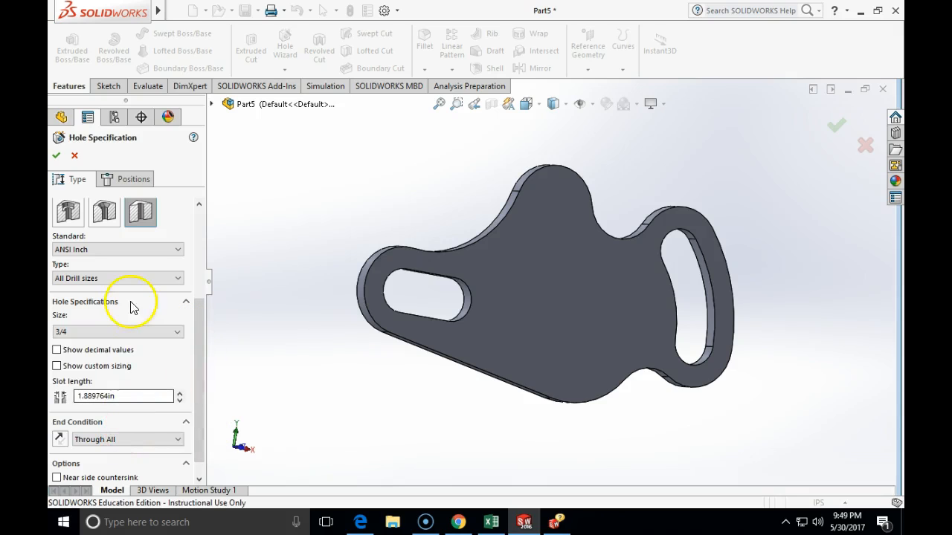
# Pick the bracket's front face for the Hole Wizard feature and change its type from a slot to a plain hole.
pyautogui.click(124, 189)
pyautogui.click(545, 204)
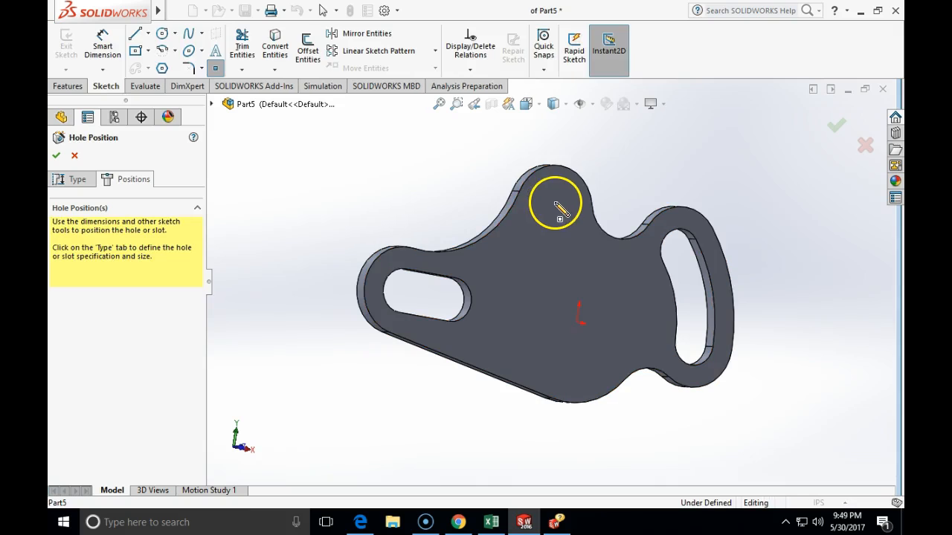
pyautogui.click(74, 179)
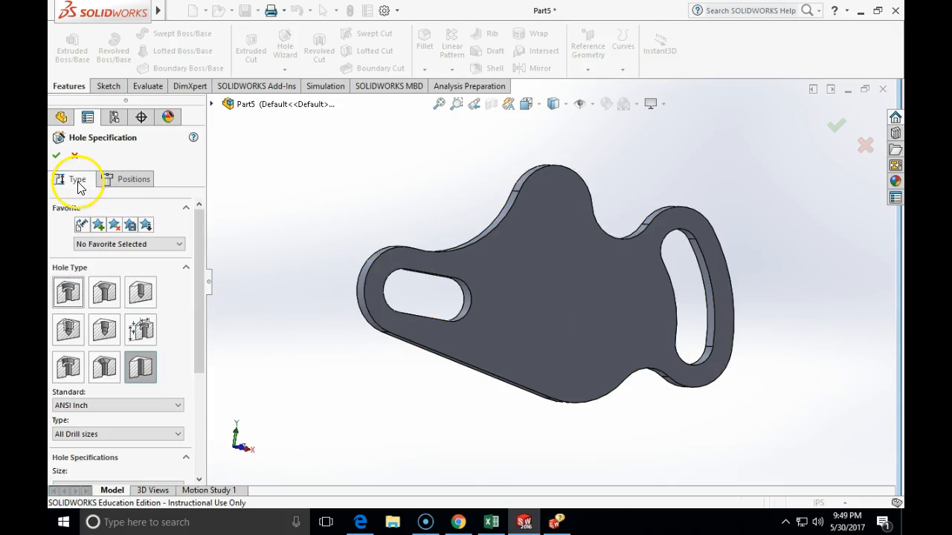
pyautogui.click(139, 292)
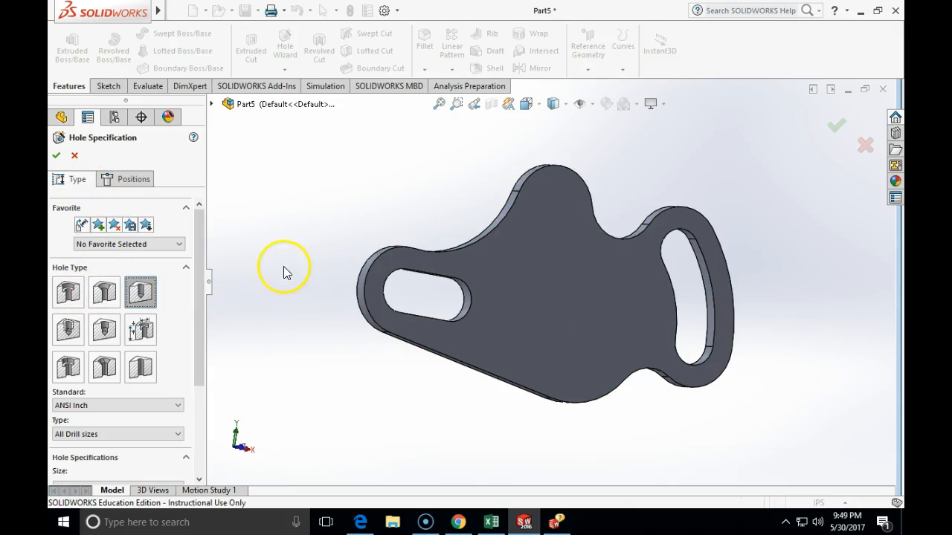
pyautogui.moveTo(200, 295); pyautogui.dragTo(208, 392)
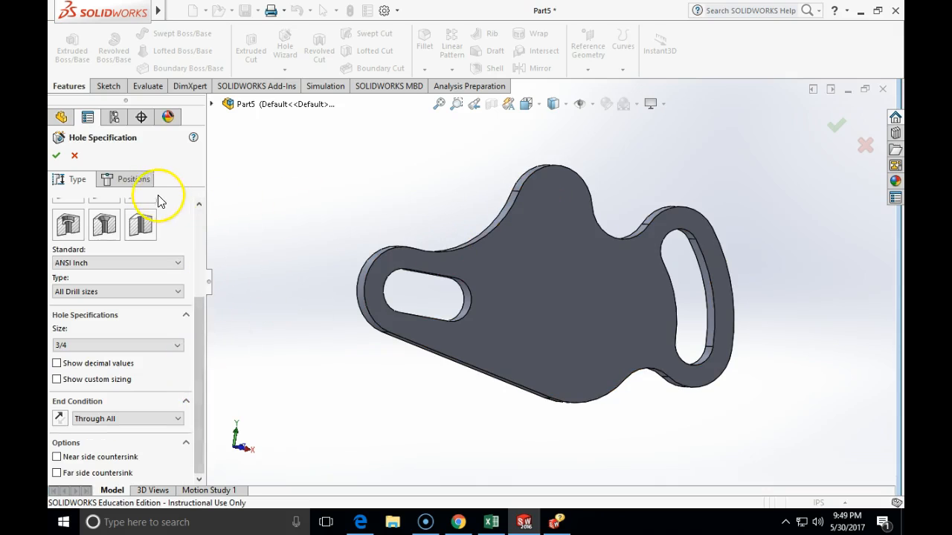
# Place the 3/4 hole's centre point on the front face inside the bracket's upper lobe.
pyautogui.click(130, 179)
pyautogui.click(551, 231)
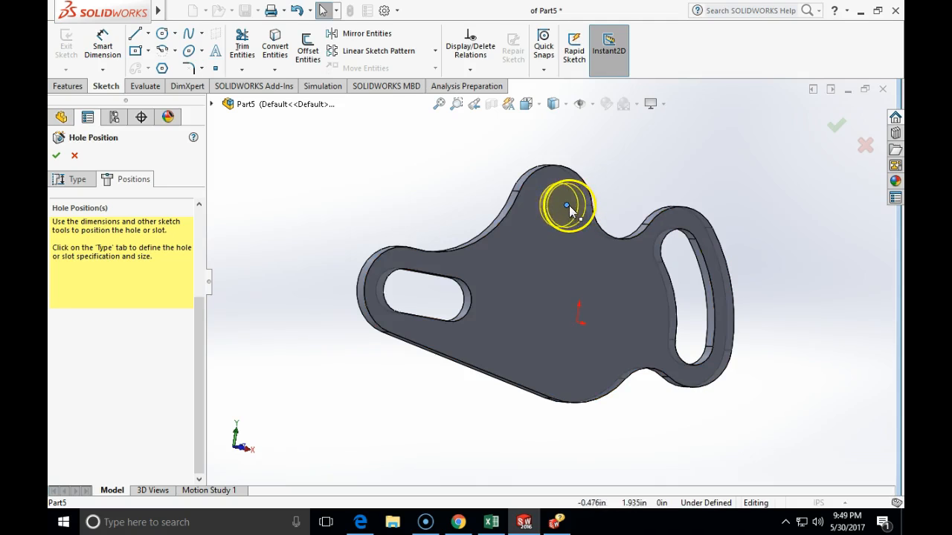
pyautogui.click(567, 204)
pyautogui.press('Escape')
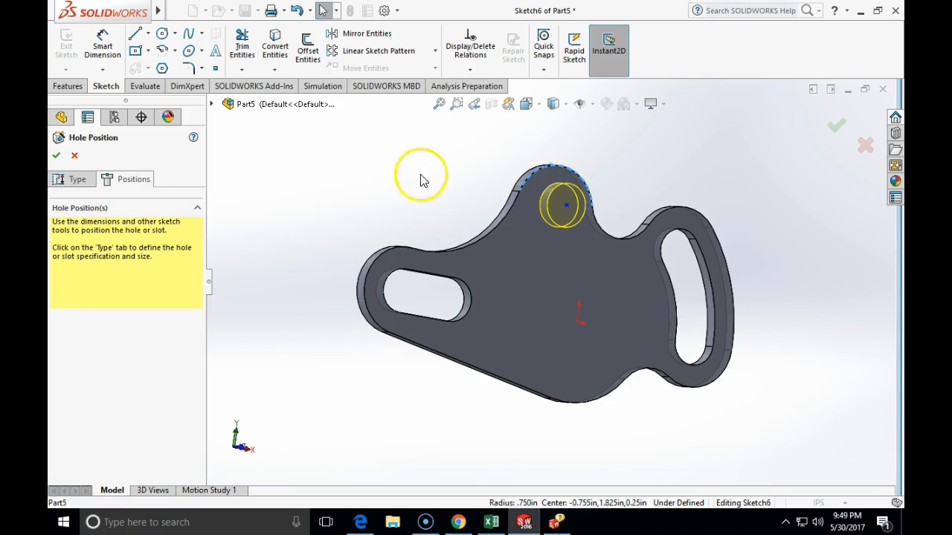
# Make the hole's centre point concentric with the upper lobe's outer arc and finish the 3/4 hole.
pyautogui.click(563, 206)
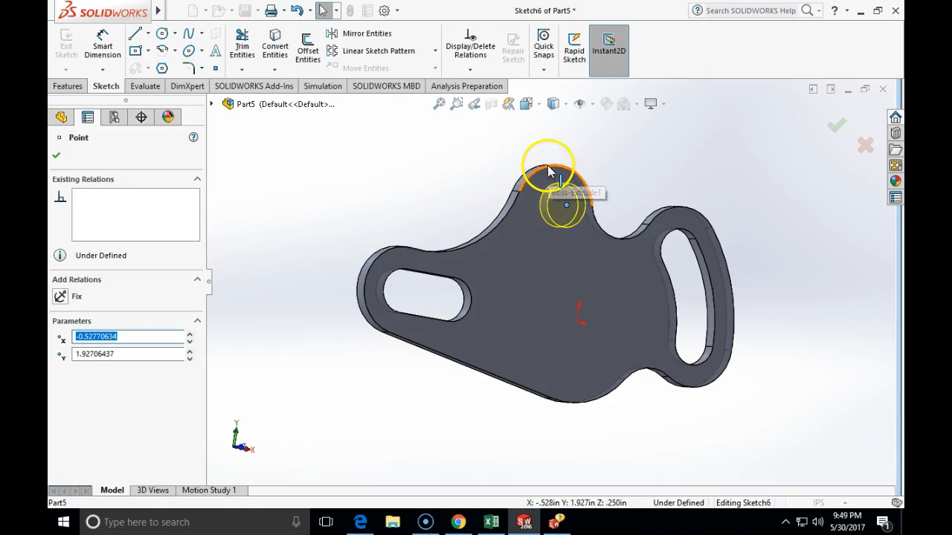
pyautogui.keyDown('ctrl'); pyautogui.click(547, 165); pyautogui.keyUp('ctrl')
pyautogui.click(61, 371)
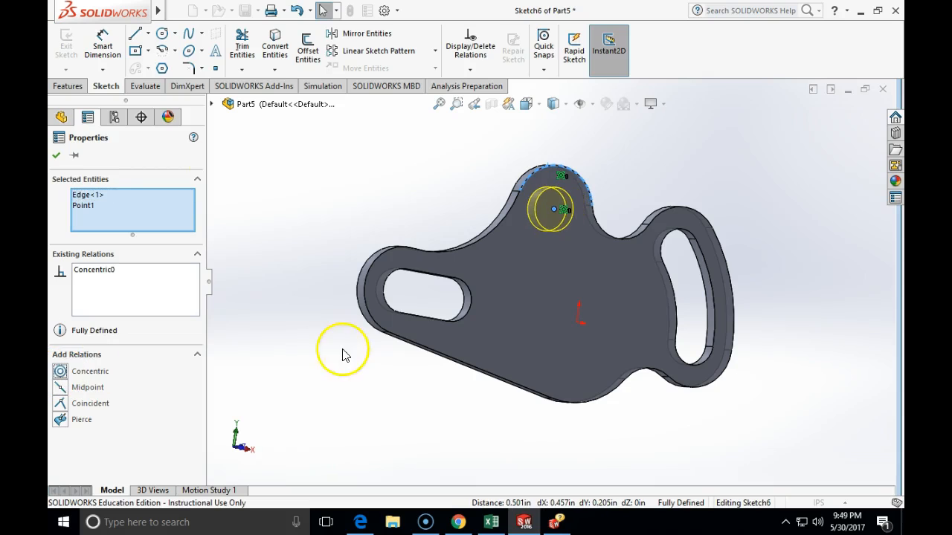
pyautogui.click(57, 156)
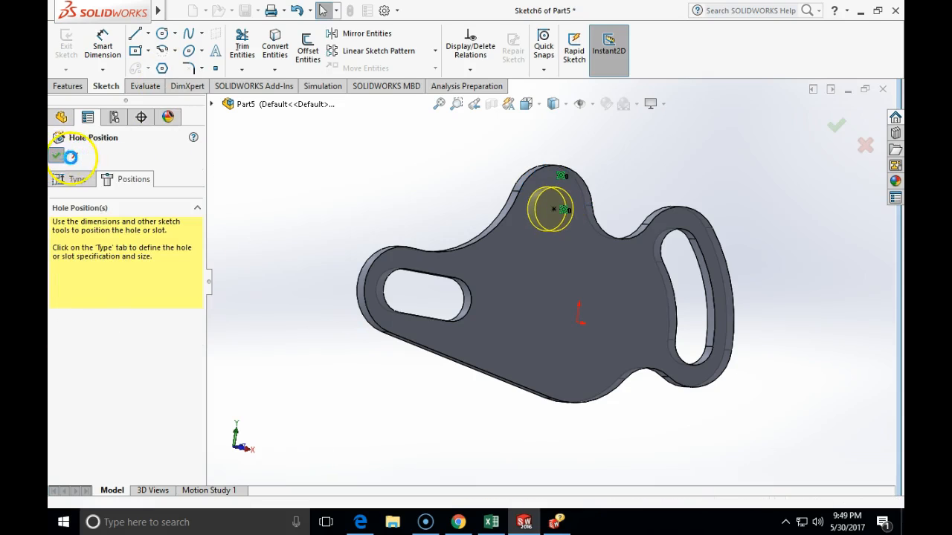
pyautogui.click(58, 155)
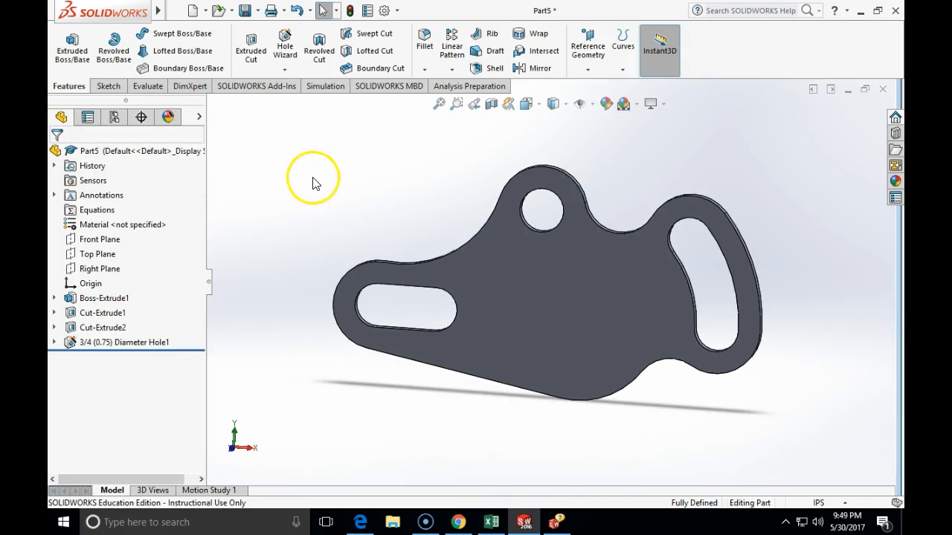
# Add a size 1 All Drill sizes hole with the Hole Wizard on the front face, centred on the origin.
pyautogui.click(285, 47)
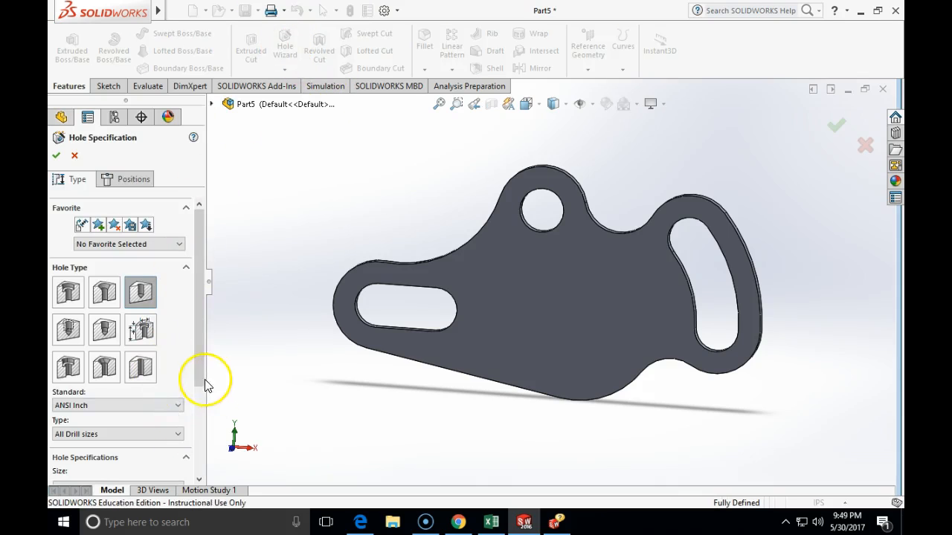
pyautogui.scroll(-3, 200, 394)
pyautogui.click(178, 411)
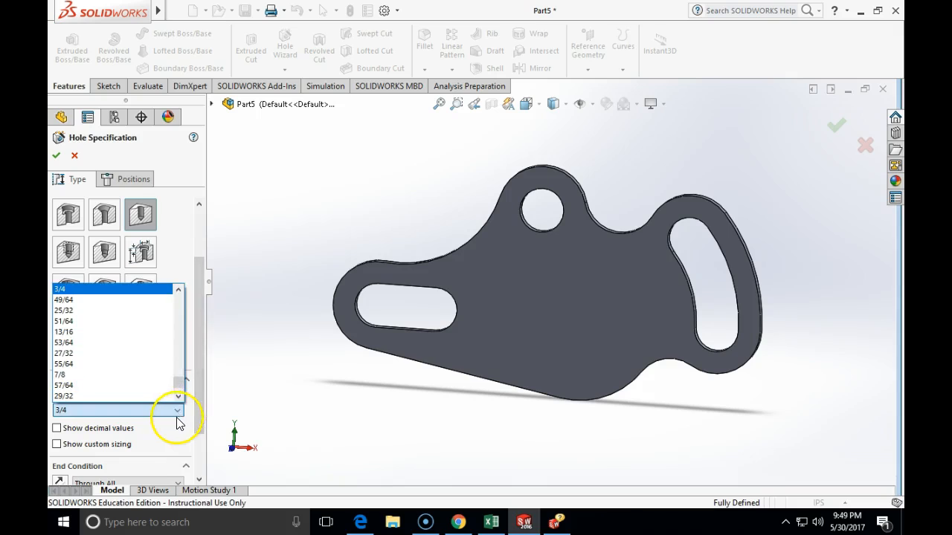
pyautogui.scroll(-3, 178, 382)
pyautogui.click(106, 393)
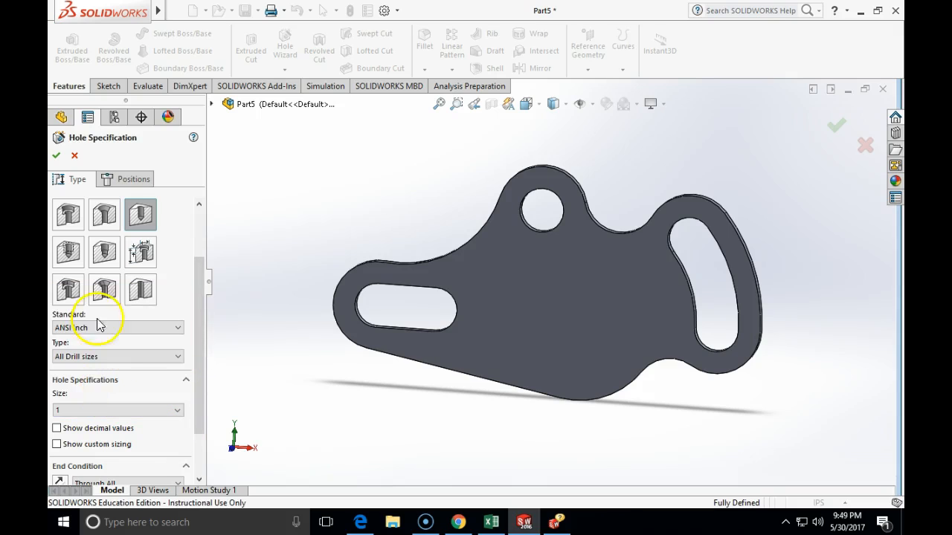
pyautogui.click(110, 181)
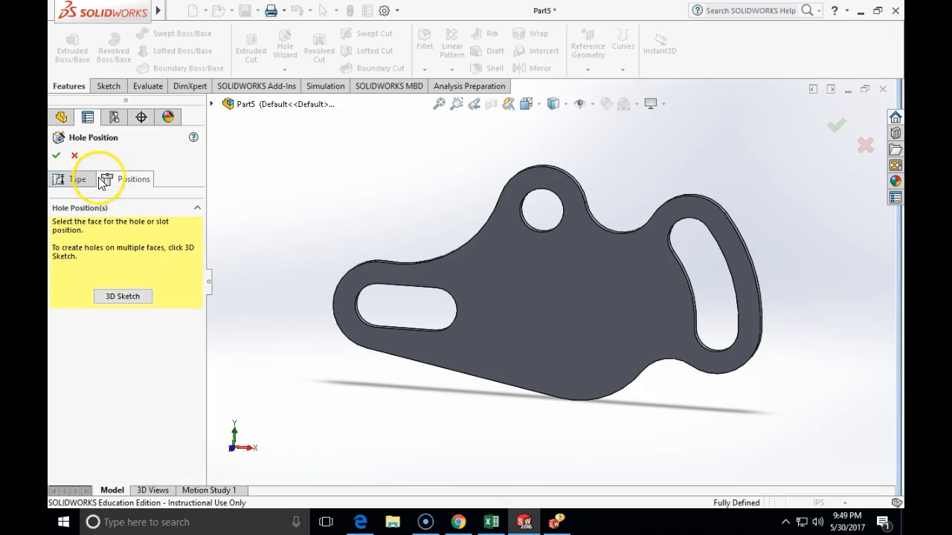
pyautogui.click(568, 306)
pyautogui.click(579, 320)
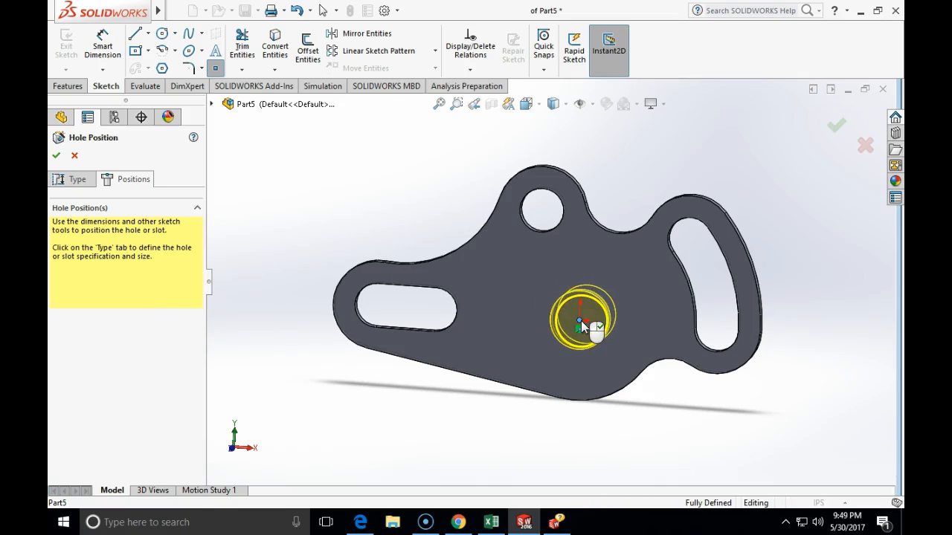
pyautogui.click(57, 157)
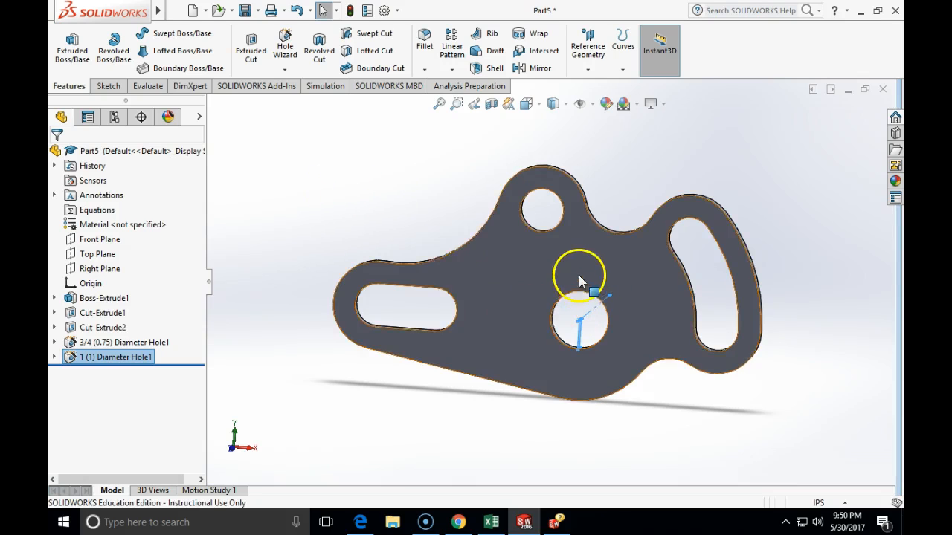
# Sketch a circle of about 0.774 in radius on the front face, centred on the origin around the size 1 hole.
pyautogui.click(107, 86)
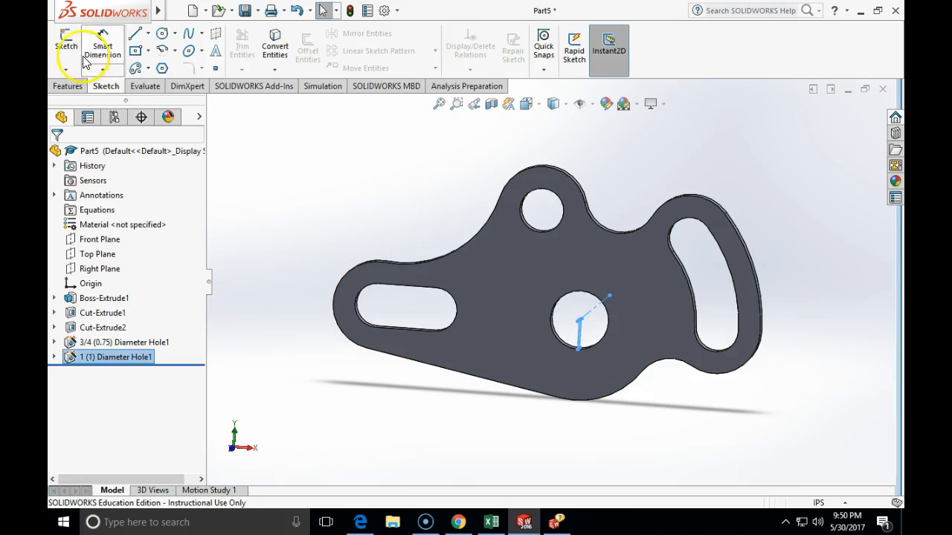
pyautogui.click(66, 41)
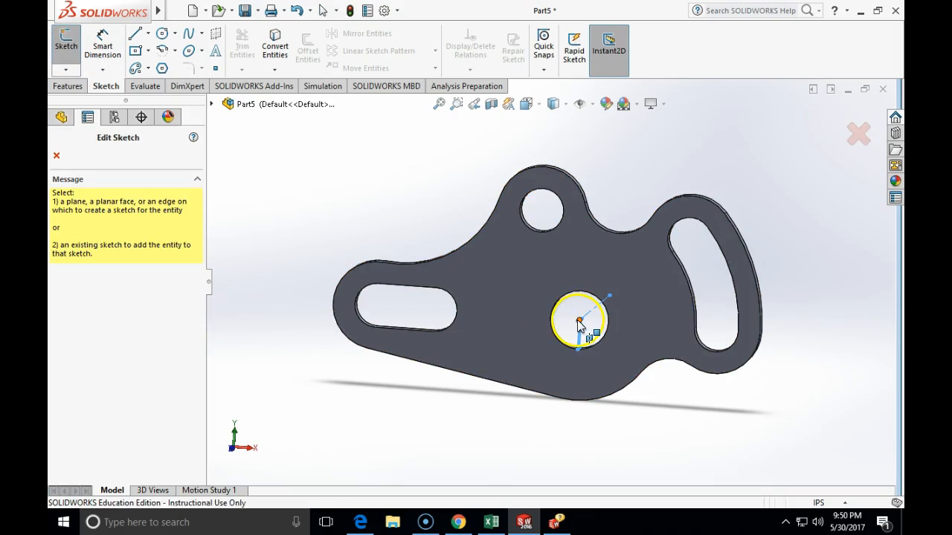
pyautogui.click(585, 271)
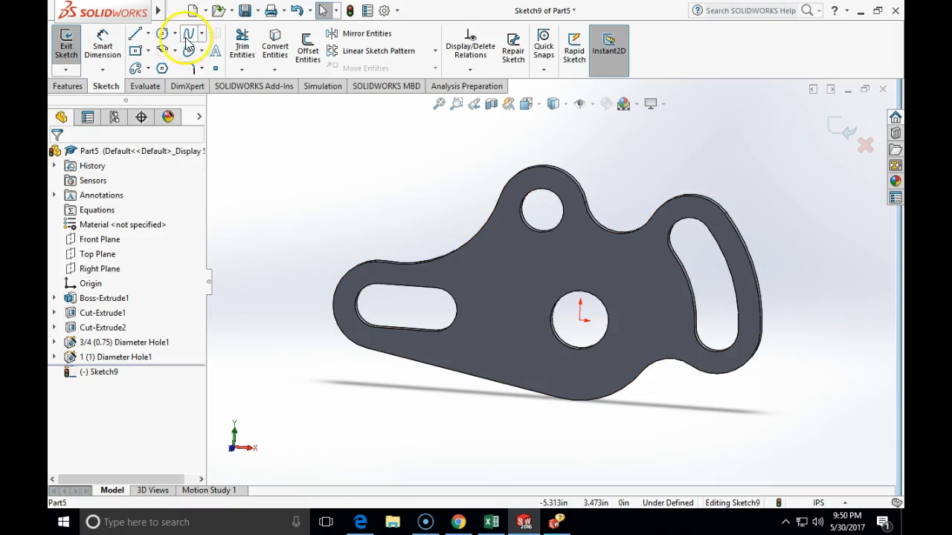
pyautogui.click(161, 33)
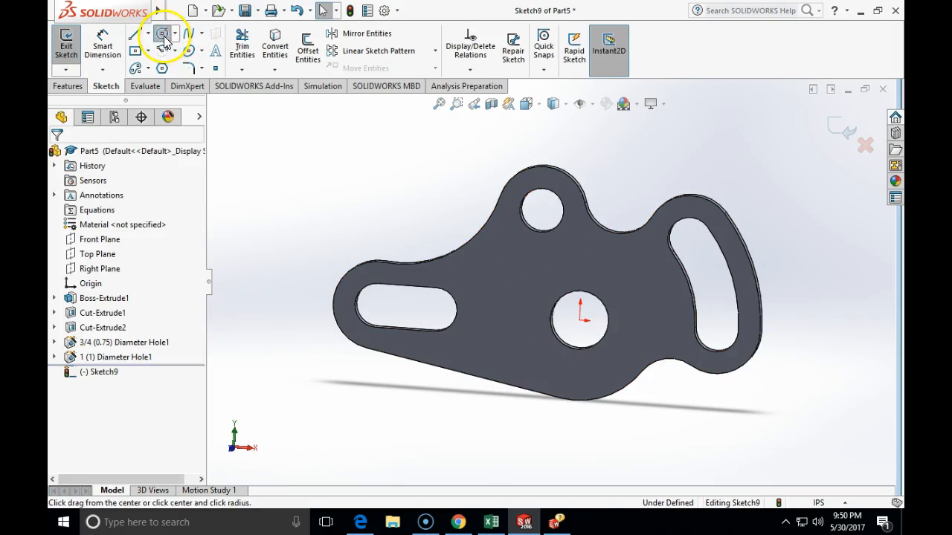
pyautogui.click(580, 321)
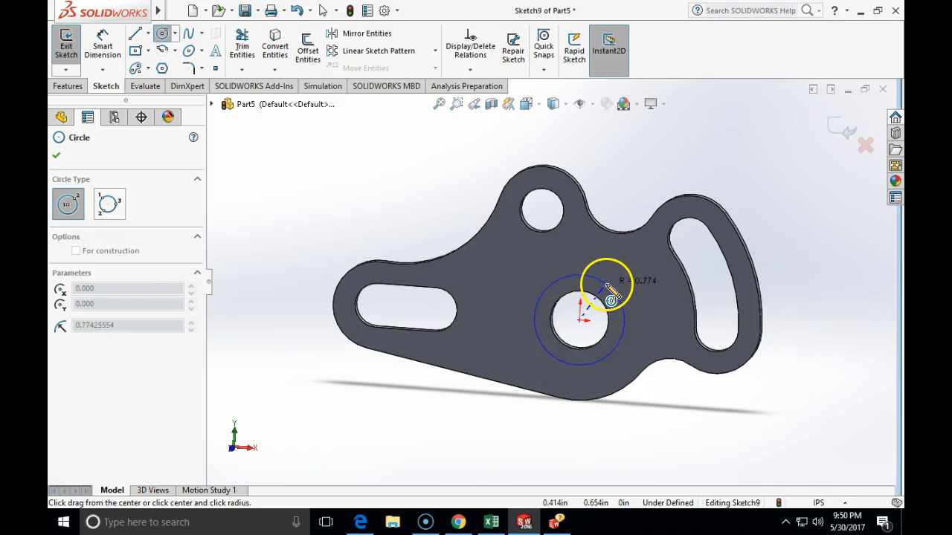
pyautogui.click(608, 287)
pyautogui.press('Escape')
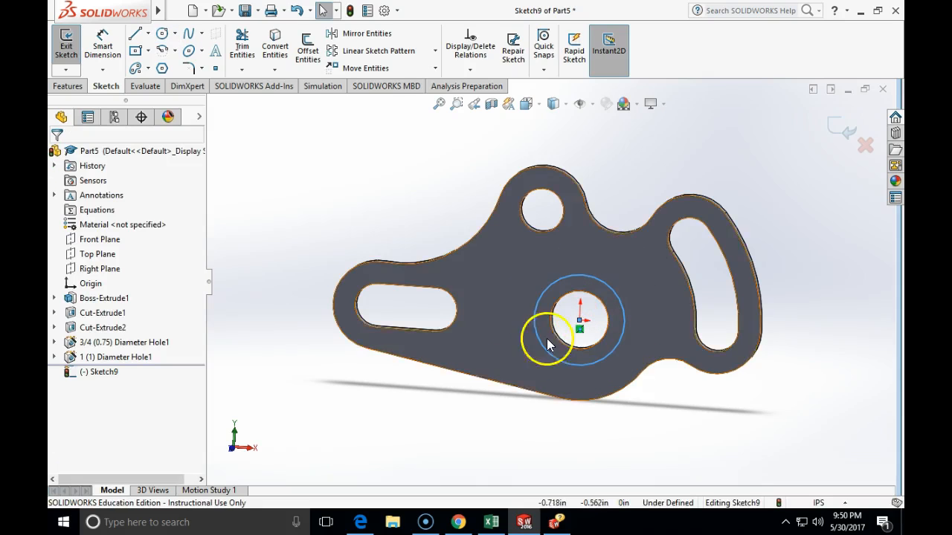
# Check the boss radius on the assignment drawing in Chrome, return to SOLIDWORKS and dimension the circle's diameter as 1.5 in.
pyautogui.click(456, 523)
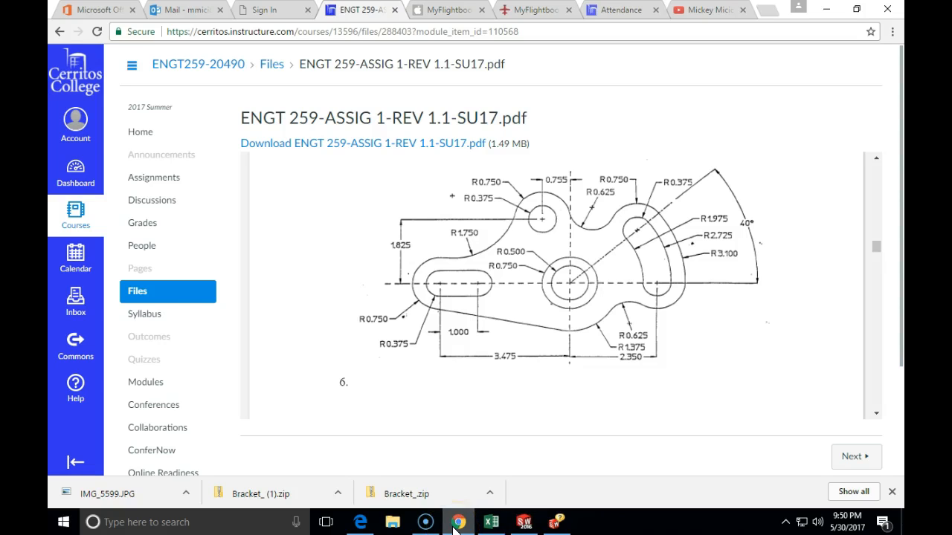
pyautogui.click(457, 523)
pyautogui.click(103, 45)
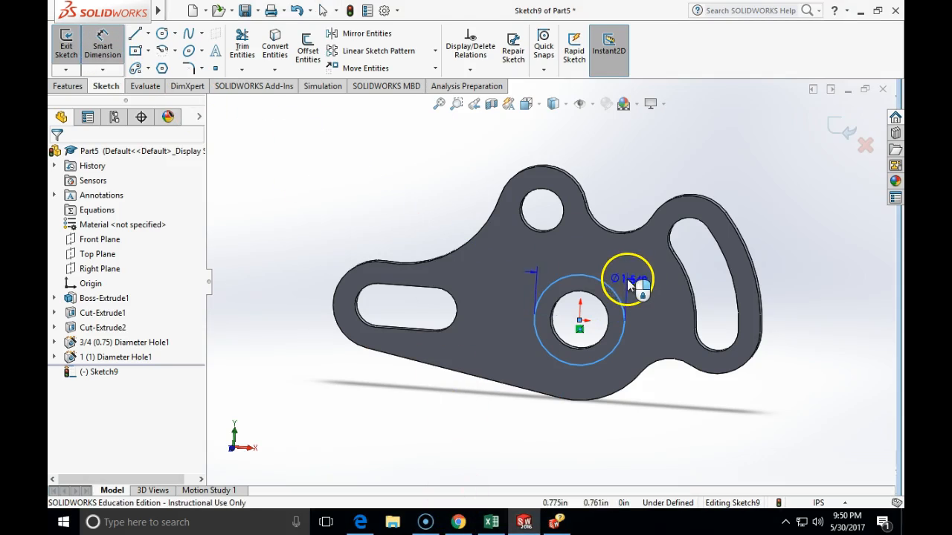
pyautogui.click(627, 271)
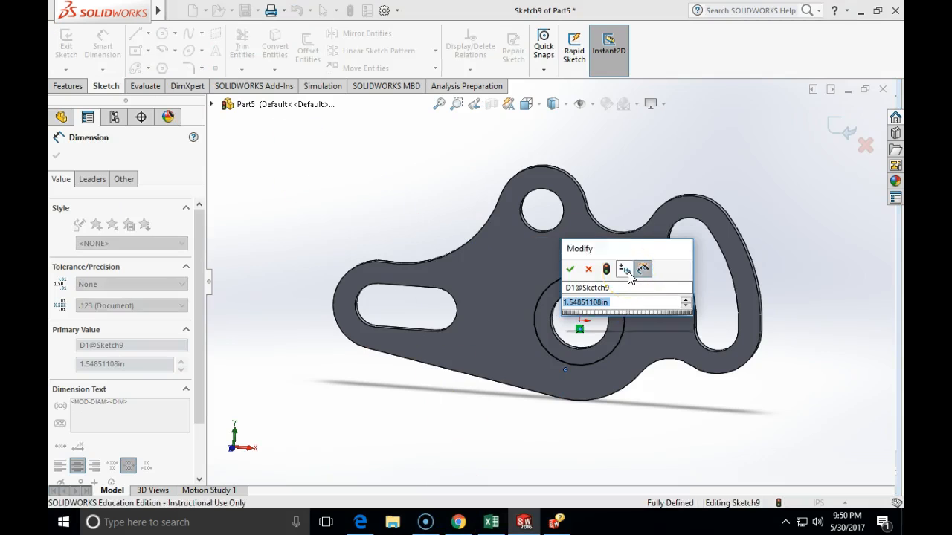
pyautogui.write('1.5')
pyautogui.press('Return')
pyautogui.press('Escape')
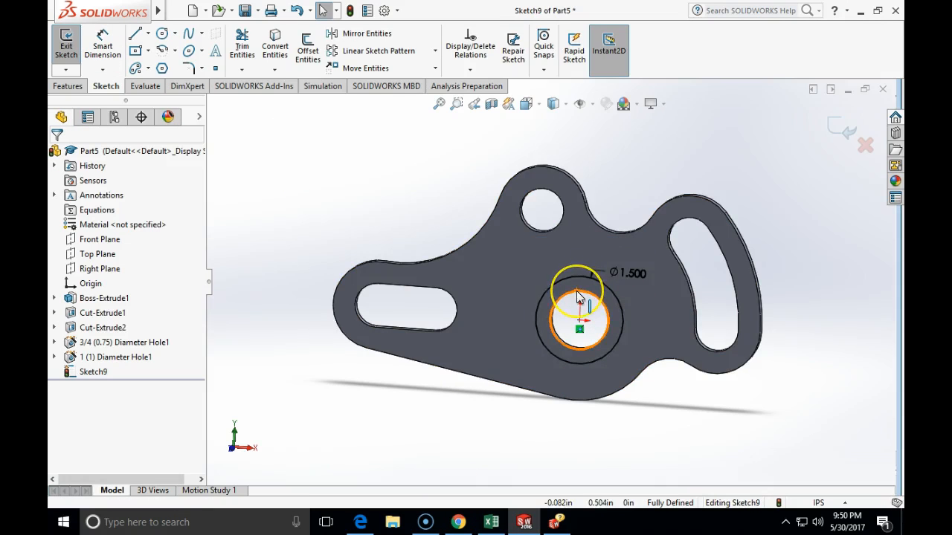
# Convert the central hole's edge into the sketch as the ring's inner circle and exit the sketch.
pyautogui.click(579, 296)
pyautogui.click(285, 49)
pyautogui.click(838, 126)
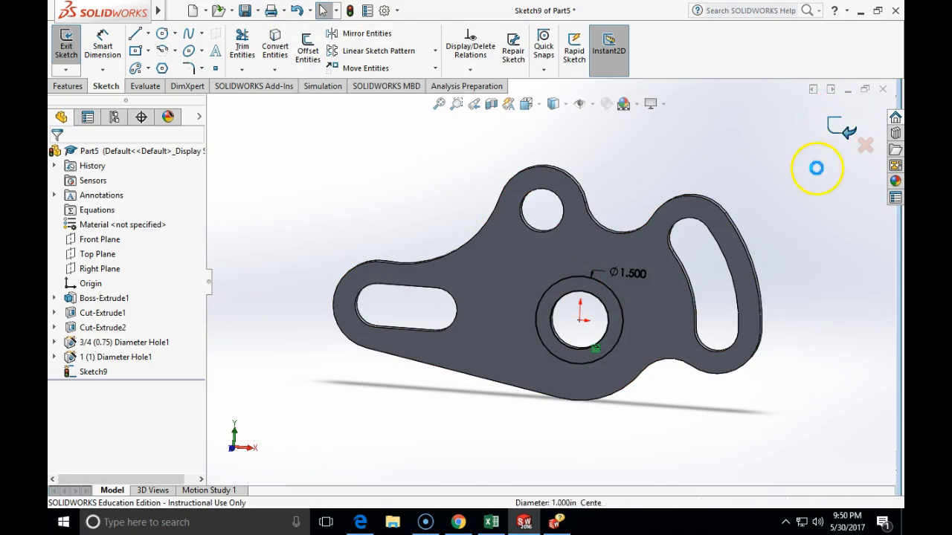
# Extrude the ring sketch around the central hole as a blind boss 1 in deep, merged with the bracket plate.
pyautogui.click(67, 86)
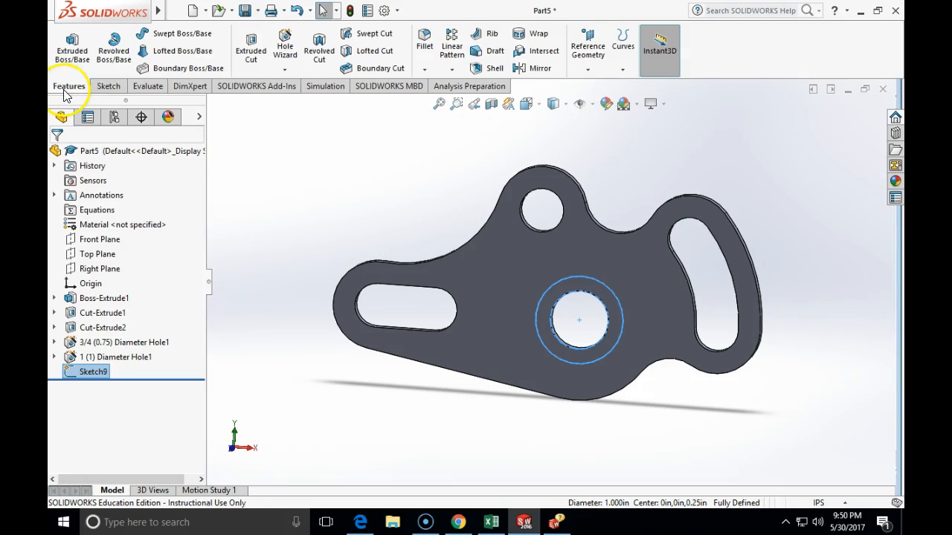
pyautogui.click(70, 46)
pyautogui.moveTo(385, 258); pyautogui.dragTo(374, 68, button='middle')
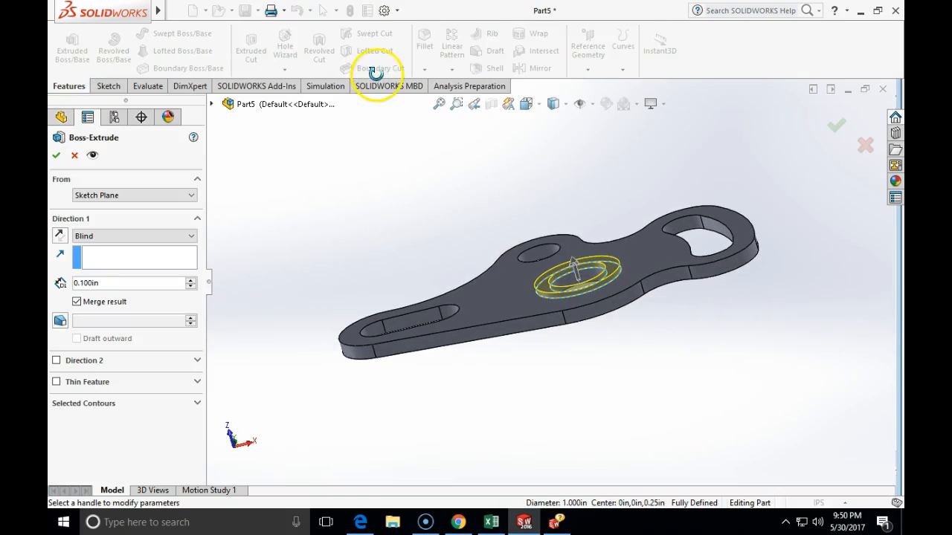
pyautogui.moveTo(144, 283); pyautogui.dragTo(77, 275)
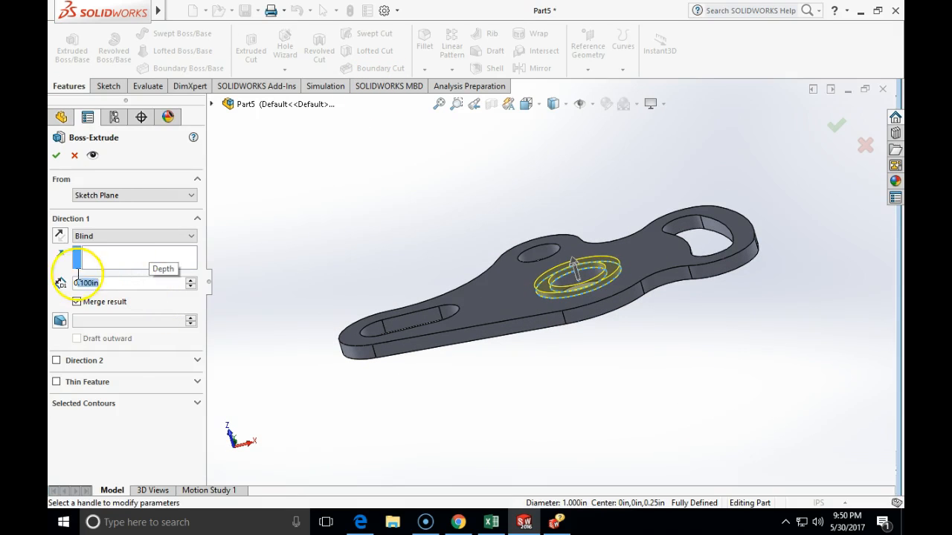
pyautogui.write('1')
pyautogui.press('Return')
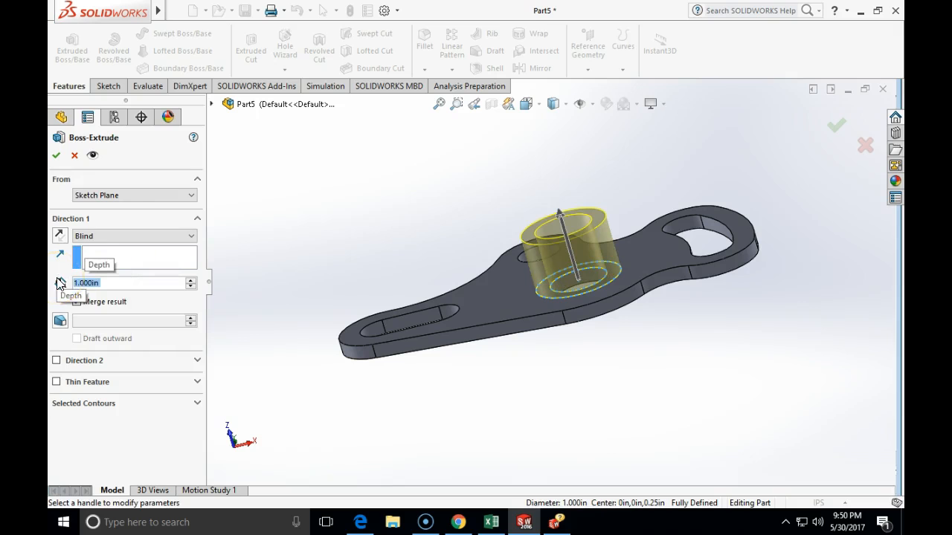
pyautogui.click(56, 155)
pyautogui.click(388, 219)
pyautogui.moveTo(386, 211); pyautogui.dragTo(383, 278, button='middle')
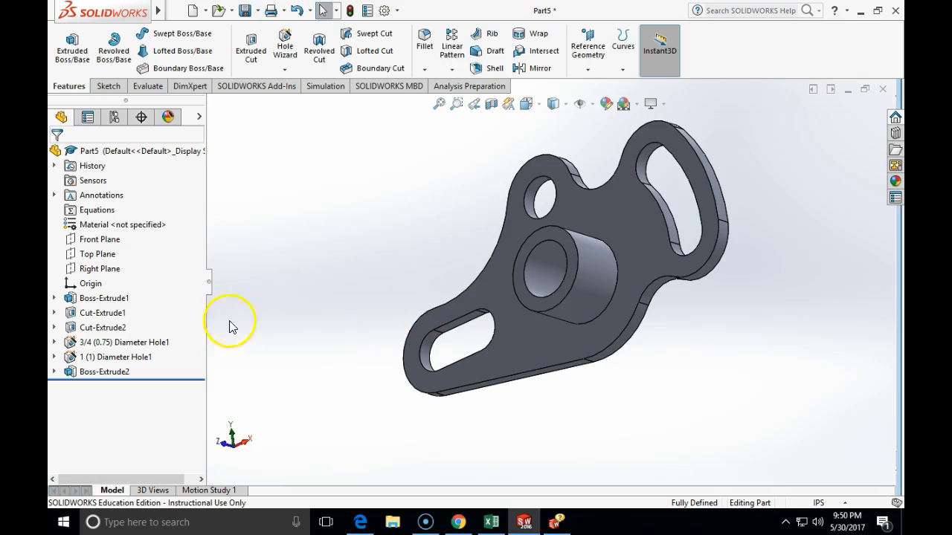
# Review the base profile sketch of the bracket, followed by the two slot cuts, both holes and the central boss.
pyautogui.click(55, 299)
pyautogui.click(104, 318)
pyautogui.moveTo(431, 281)
pyautogui.mouseDown(button='middle')
pyautogui.moveTo(486, 315)
pyautogui.moveTo(614, 221)
pyautogui.mouseUp(button='middle')
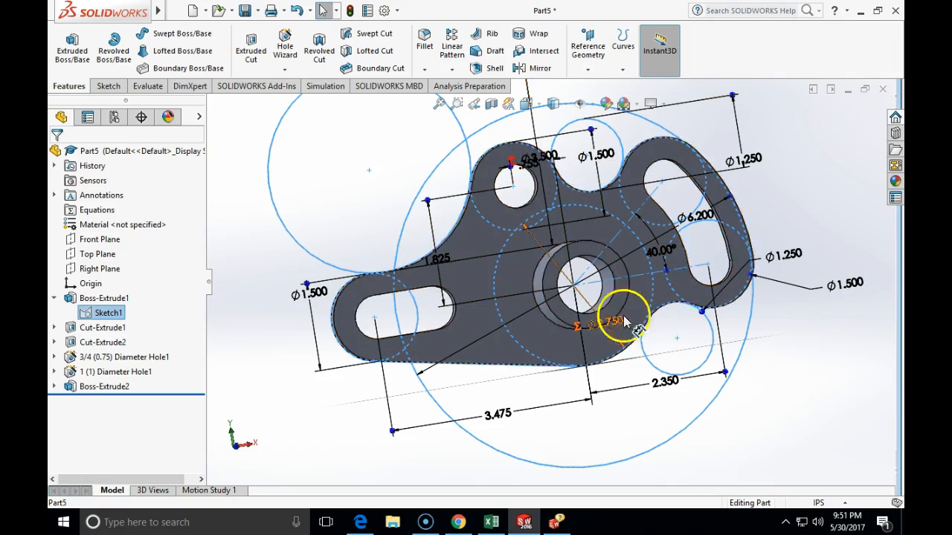
pyautogui.click(102, 331)
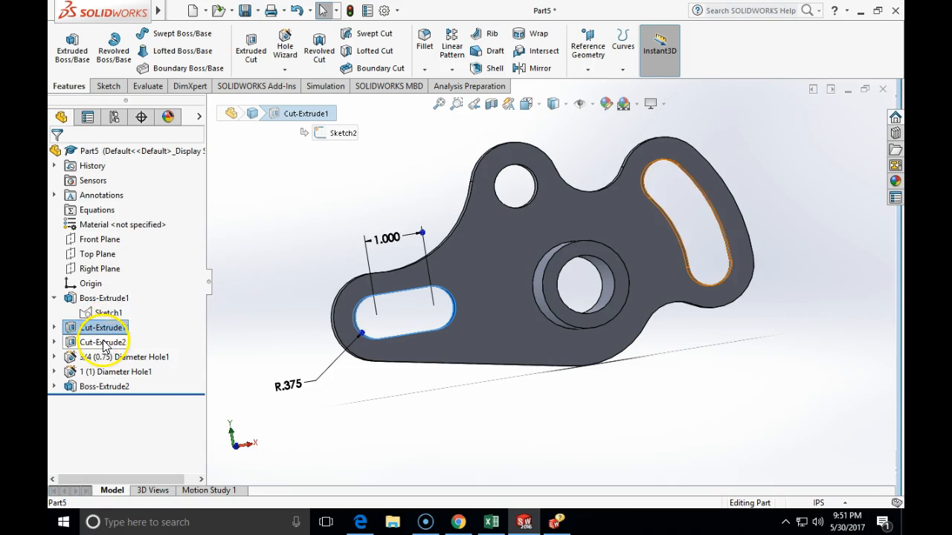
pyautogui.click(102, 342)
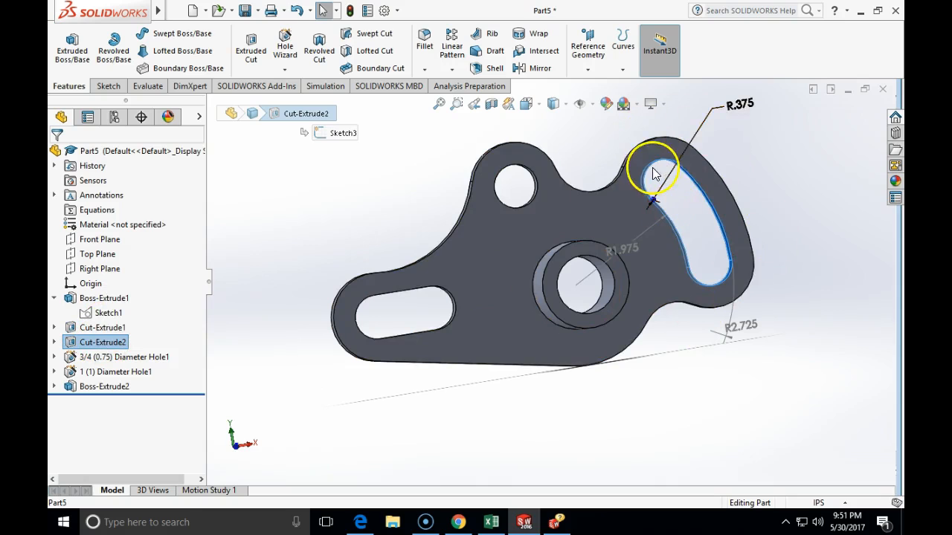
pyautogui.click(123, 358)
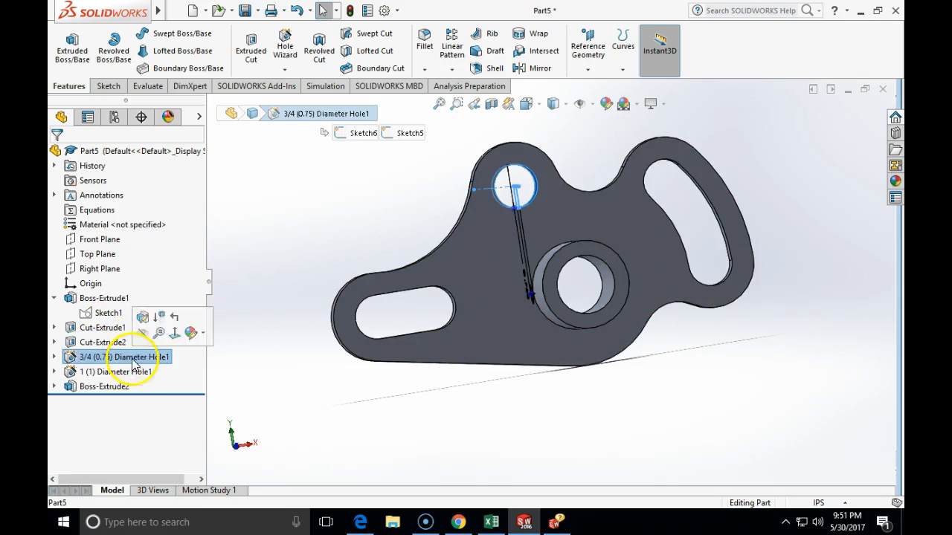
pyautogui.click(131, 374)
pyautogui.click(103, 386)
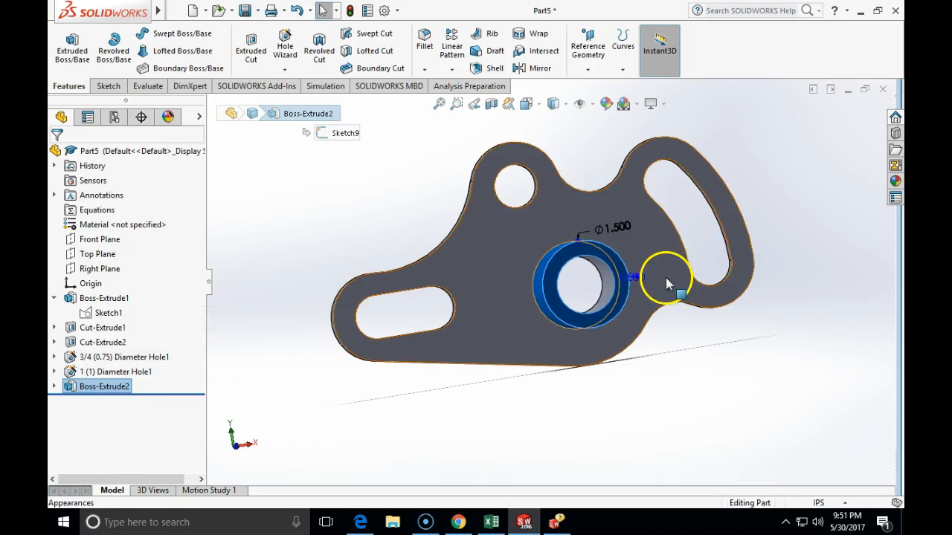
pyautogui.moveTo(517, 252); pyautogui.dragTo(387, 210, button='middle')
pyautogui.click(386, 211)
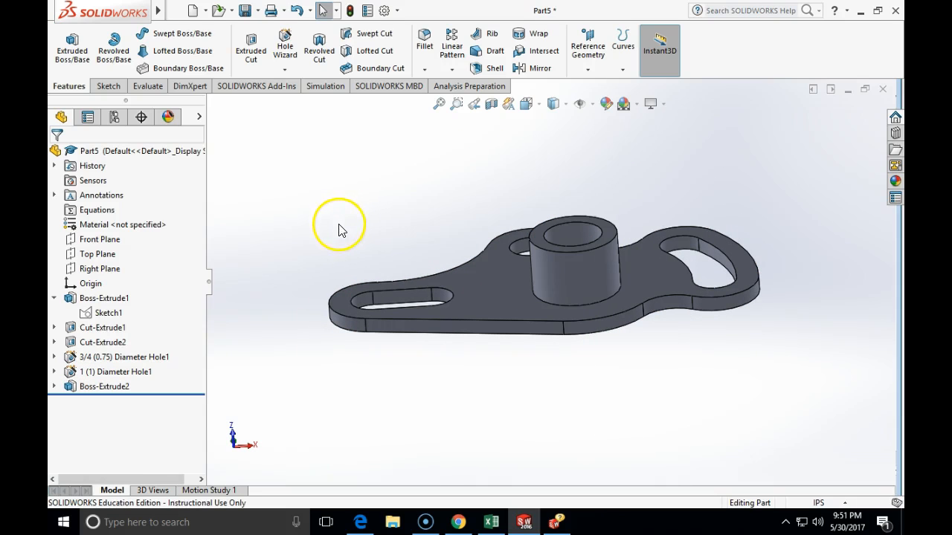